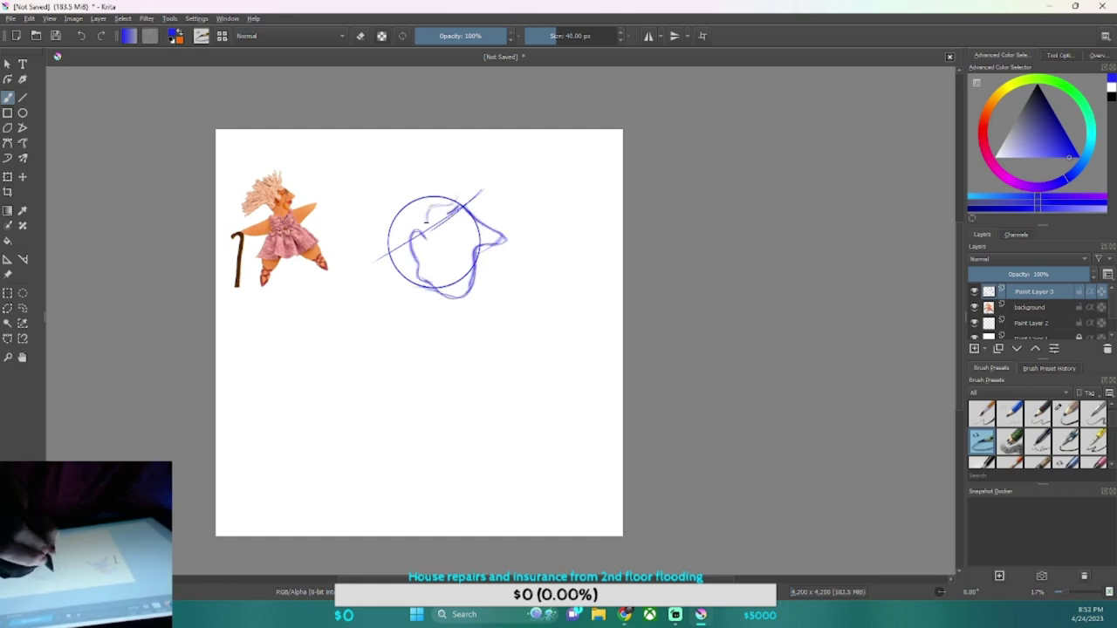
Sketch the wavy hair outline, erase part of the construction circle, and draw the neck and the line of the lowered arm
mouse_move(426, 220)
mouse_down()
mouse_move(393, 225)
mouse_move(382, 269)
mouse_up()
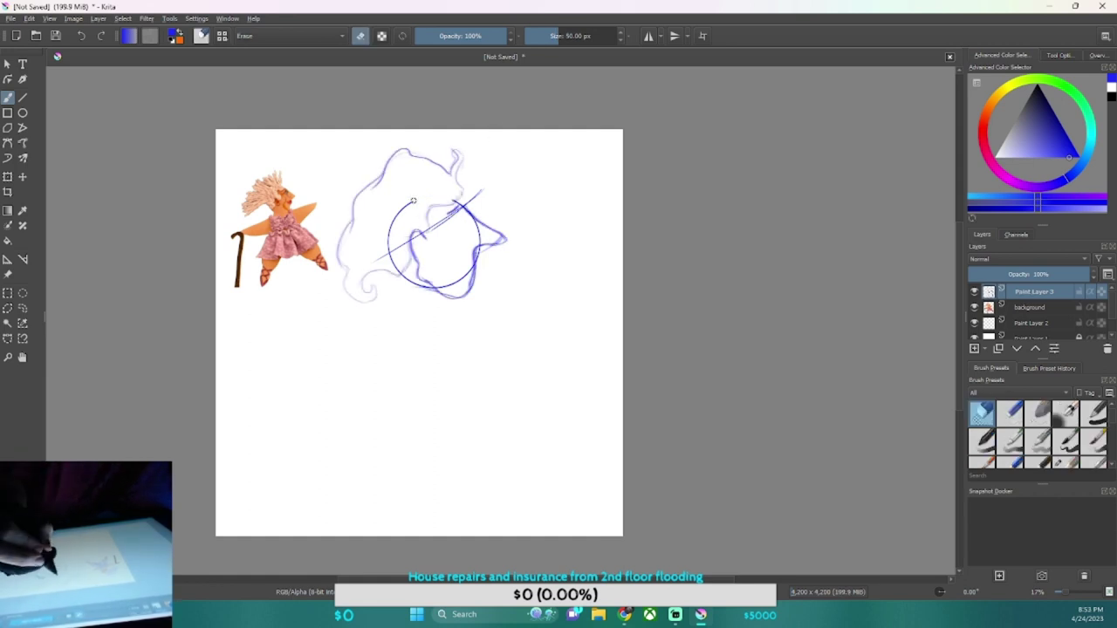
mouse_move(393, 205)
mouse_down()
mouse_move(403, 301)
mouse_move(218, 380)
mouse_up()
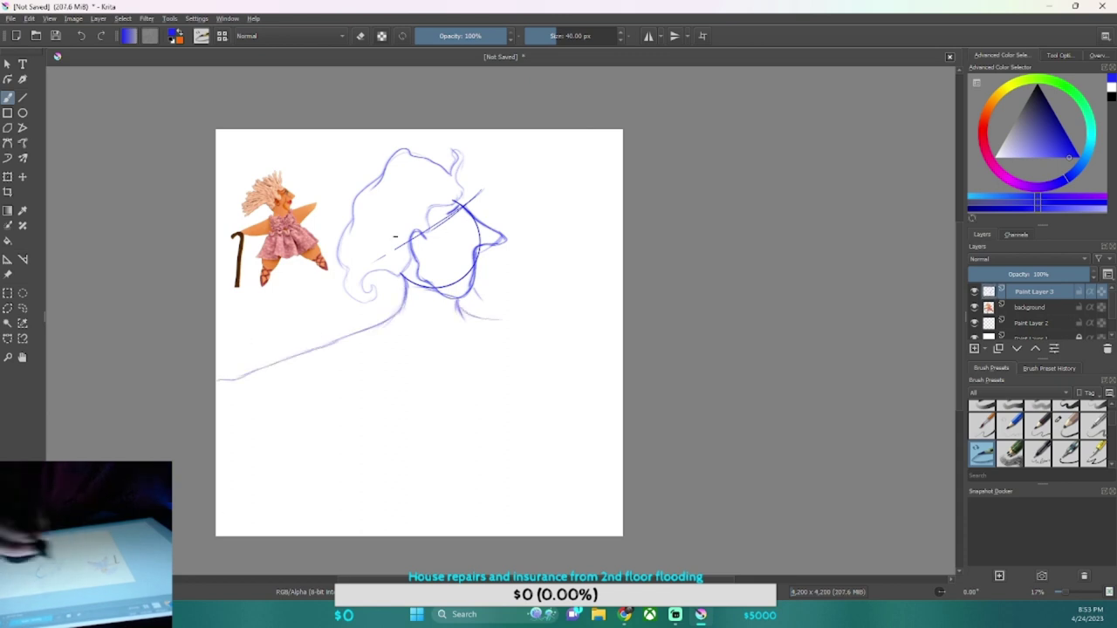
Scale the head-and-shoulder sketch down to leave room on the canvas for the full body
key(ctrl+t)
mouse_move(218, 143)
mouse_down()
mouse_move(311, 195)
mouse_move(348, 200)
mouse_up()
key(Return)
scroll(500, 233, up, 1)
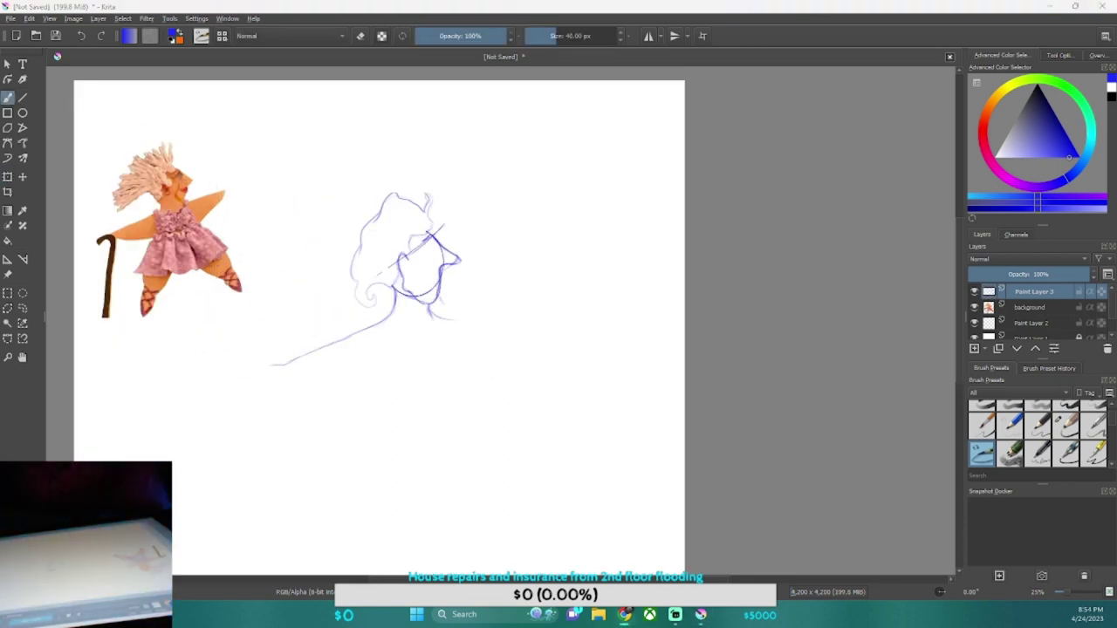
Sketch the upper line of the outstretched arm and rough in the sides of the chest and hips
mouse_move(375, 393)
mouse_down()
mouse_move(385, 345)
mouse_move(592, 319)
mouse_up()
drag(448, 335, 479, 380)
drag(357, 475, 349, 522)
scroll(349, 437, down, 3)
scroll(349, 436, up, 3)
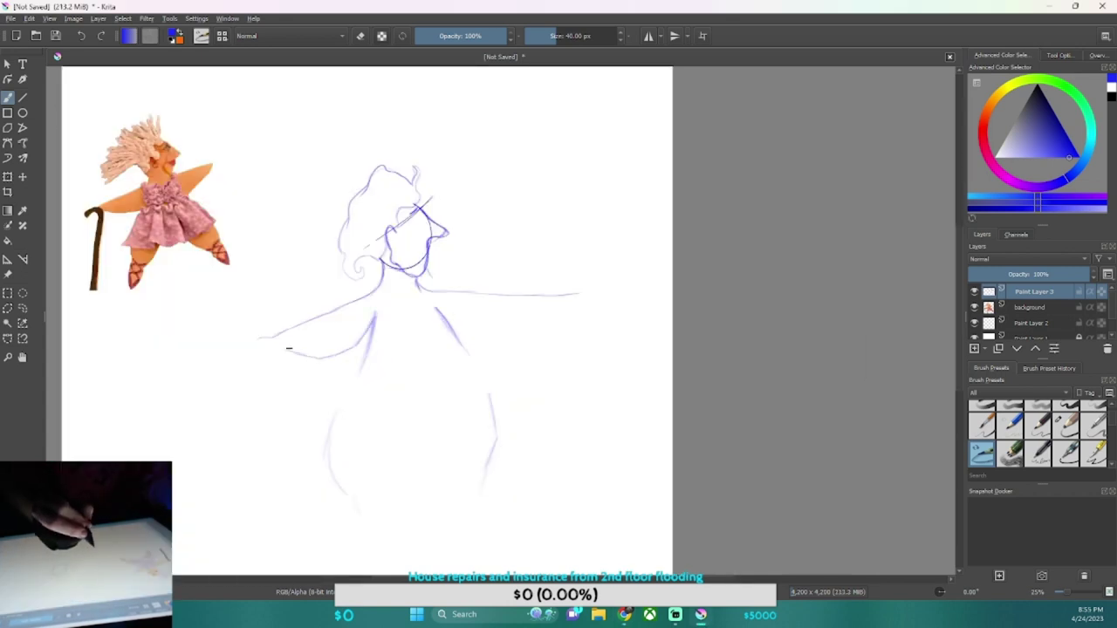
Sketch the forearm with its hand gripping a vertical curved-handle cane, and complete the outstretched arm and hand
mouse_move(302, 352)
mouse_down()
mouse_move(284, 327)
mouse_move(253, 333)
mouse_move(261, 359)
mouse_move(250, 343)
mouse_move(241, 347)
mouse_move(250, 380)
mouse_move(223, 384)
mouse_up()
mouse_move(250, 375)
mouse_down()
mouse_move(247, 502)
mouse_move(261, 517)
mouse_up()
mouse_move(230, 342)
mouse_down()
mouse_move(220, 384)
mouse_move(270, 355)
mouse_up()
mouse_move(264, 377)
mouse_down()
mouse_move(261, 555)
mouse_move(247, 565)
mouse_up()
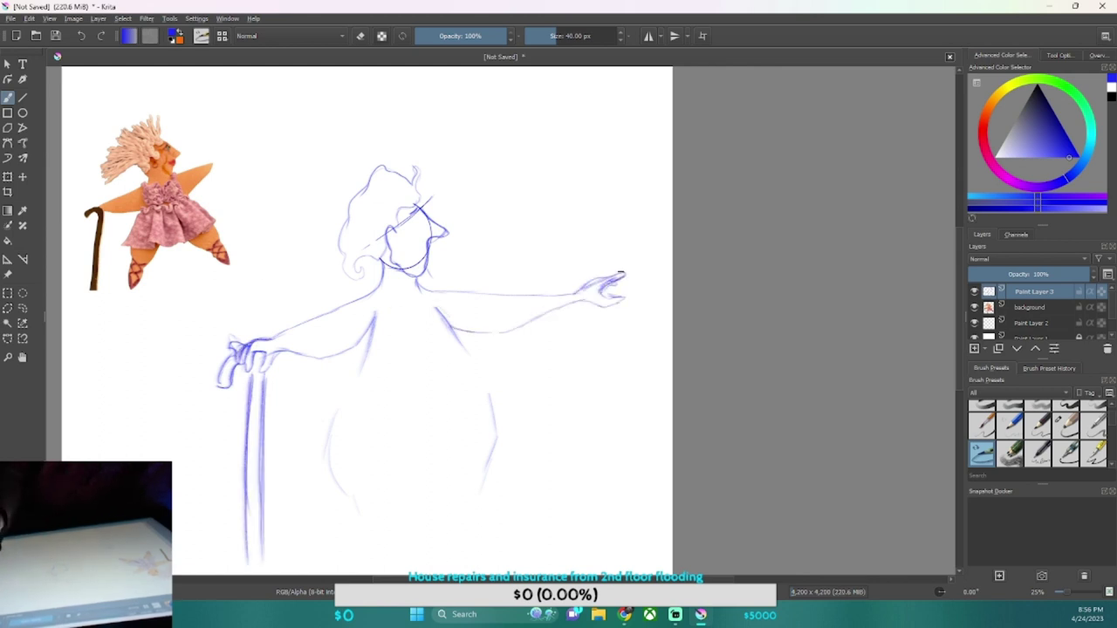
Sketch the V-shaped chest mark, the waistband and a flared skirt with folds and an uneven hem
drag(397, 305, 412, 306)
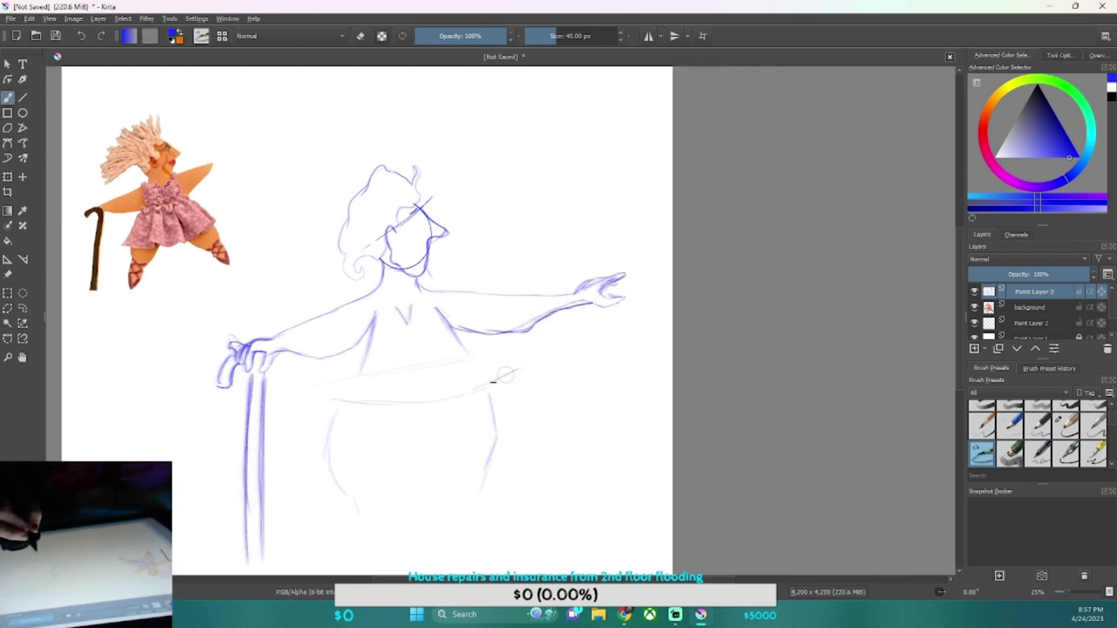
drag(342, 406, 331, 467)
mouse_move(515, 377)
mouse_down()
mouse_move(550, 447)
mouse_move(475, 521)
mouse_up()
drag(407, 449, 400, 511)
drag(436, 489, 449, 435)
drag(349, 347, 297, 417)
drag(534, 422, 574, 405)
Erase stray lines around the skirt and redraw where its outer edge meets the waistband
key(e)
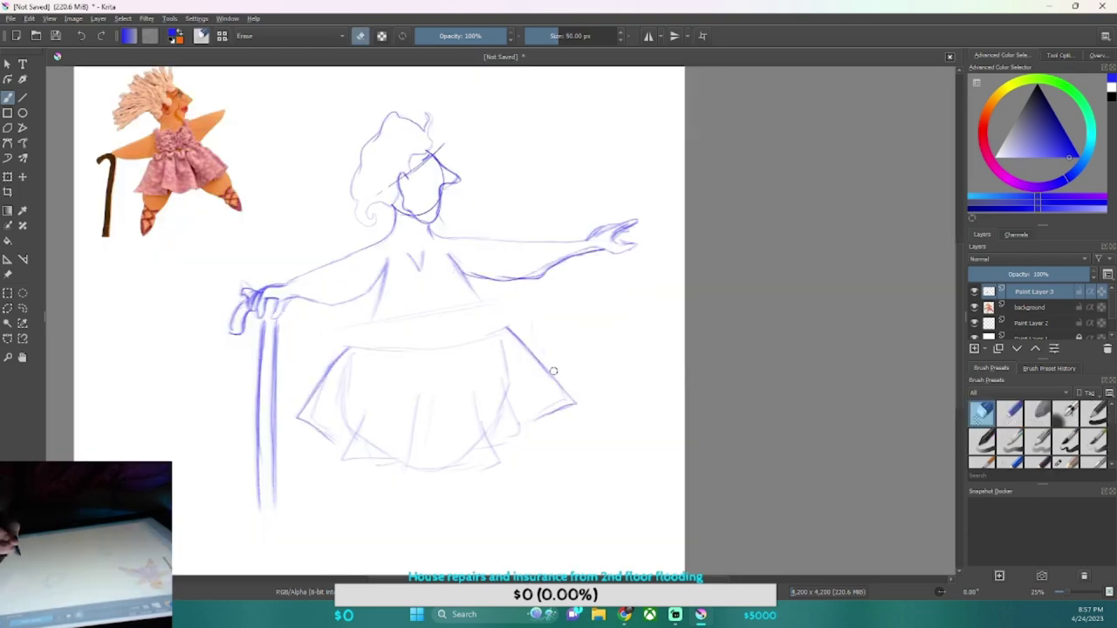
key(/)
drag(494, 316, 509, 329)
Sketch the two legs below the skirt, one standing and one extended sideways with its knee, calf and foot
drag(403, 478, 378, 536)
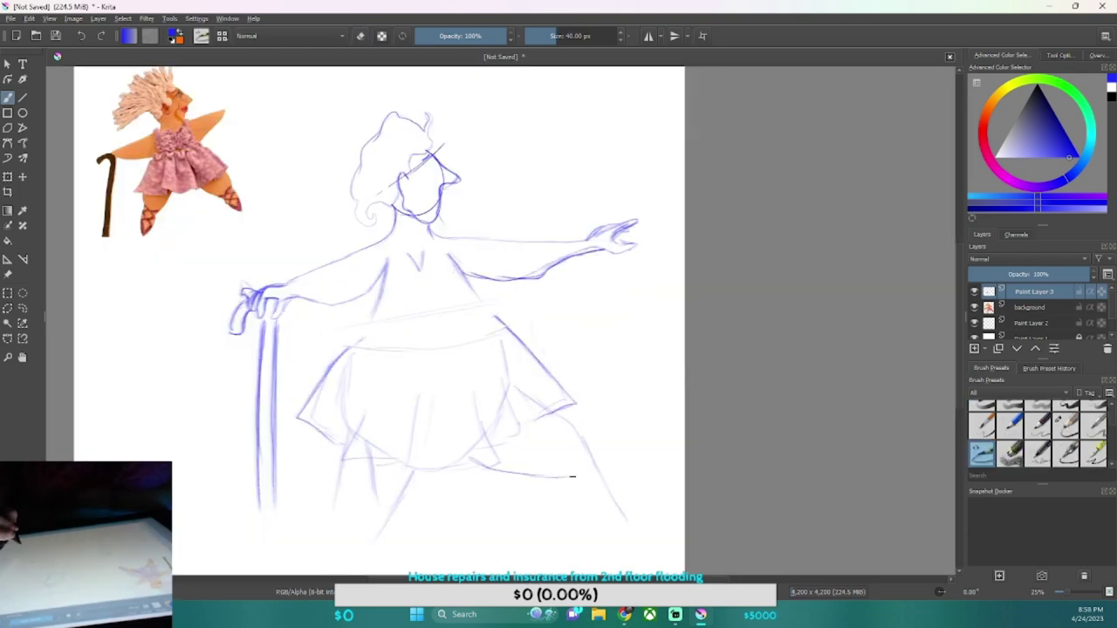
drag(583, 445, 661, 516)
drag(476, 449, 576, 485)
key(/)
drag(611, 497, 602, 544)
key(/)
drag(571, 410, 676, 554)
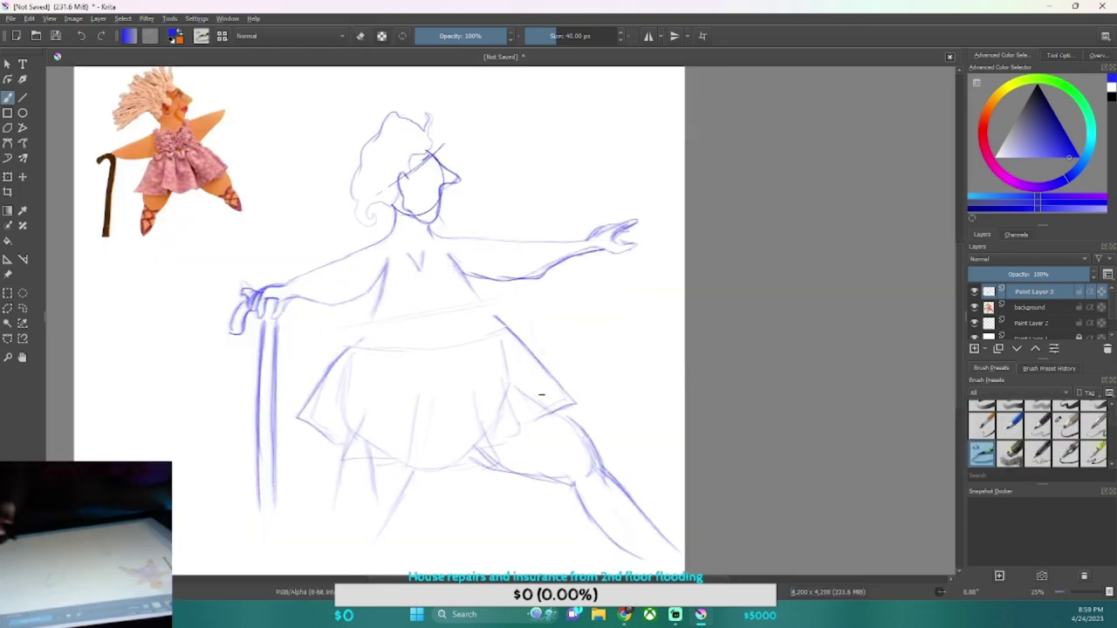
Scale the whole figure sketch down so the legs and feet fit within the canvas
drag(541, 394, 536, 356)
key(minus)
key(ctrl+t)
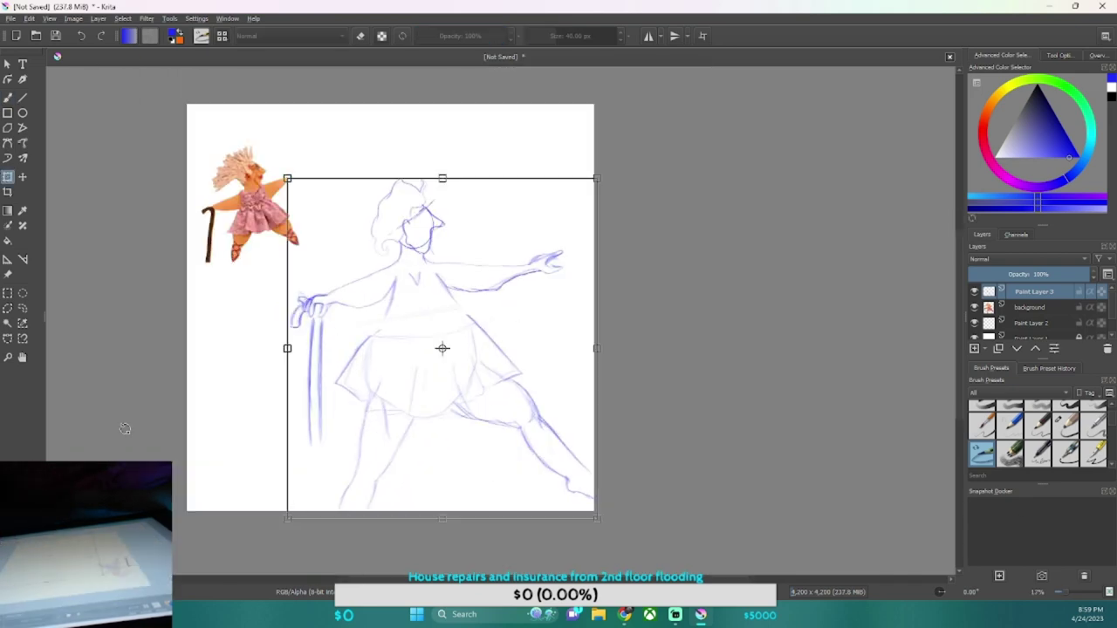
drag(590, 511, 509, 397)
key(Return)
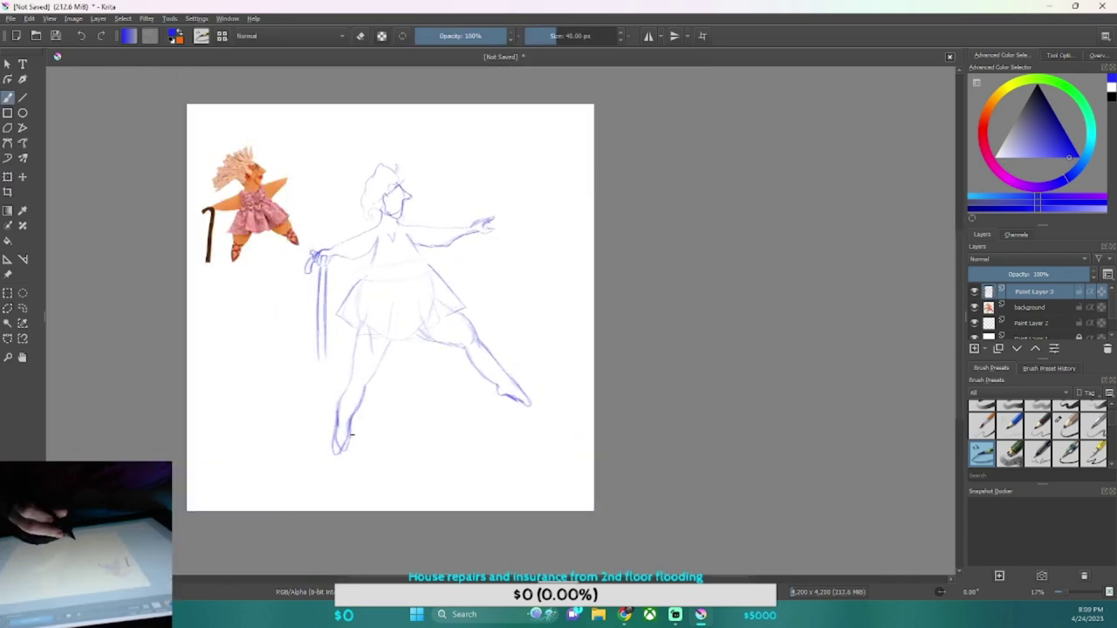
Clean up the figure sketch and draw a wavy ruffle across the waist
key(slash)
key(slash)
key(minus)
key(minus)
key(plus)
key(slash)
key(slash)
drag(509, 352, 447, 361)
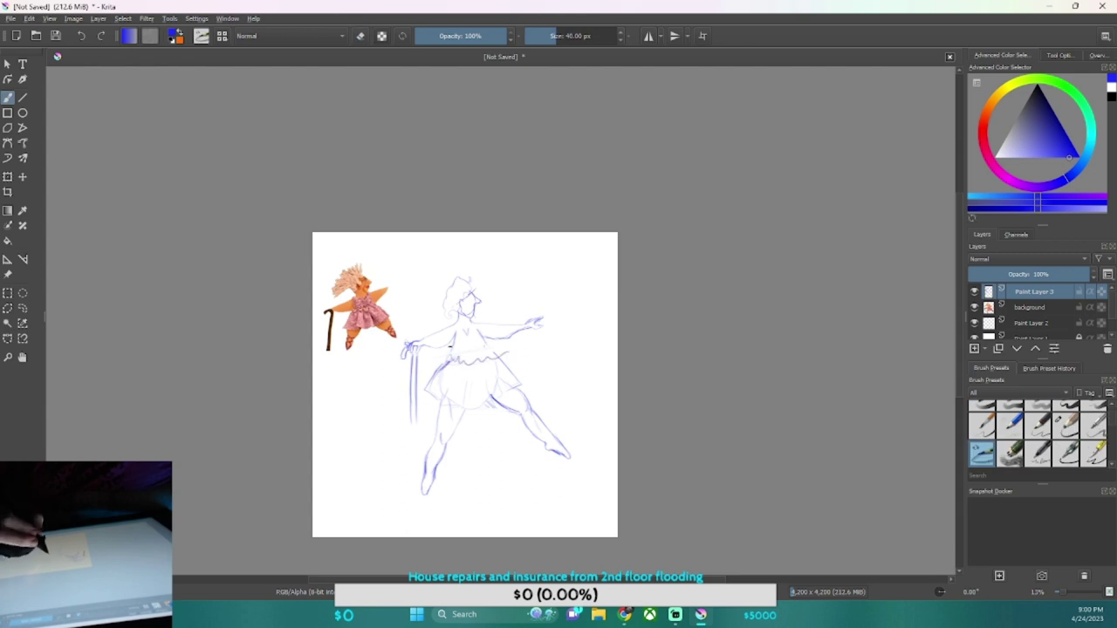
Sketch two spiral rosettes on the bodice and add the shoulder straps of the dress
key(plus)
key(plus)
key(plus)
mouse_move(324, 324)
mouse_down()
mouse_move(307, 323)
mouse_move(353, 318)
mouse_up()
mouse_move(350, 272)
mouse_down()
mouse_move(353, 301)
mouse_move(301, 301)
mouse_up()
drag(295, 262, 310, 270)
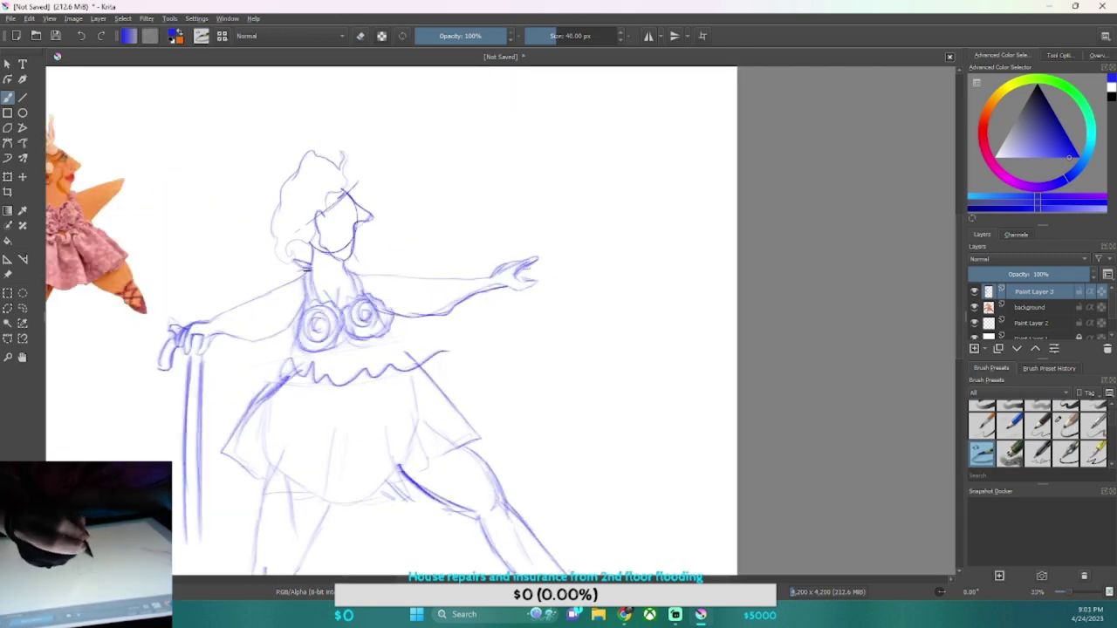
Strengthen the skirt's side edges and folds, and redraw its hem as a wavy line
mouse_move(288, 377)
mouse_down()
mouse_move(423, 358)
mouse_move(222, 449)
mouse_up()
drag(393, 332, 488, 427)
drag(330, 415, 329, 485)
drag(249, 489, 403, 482)
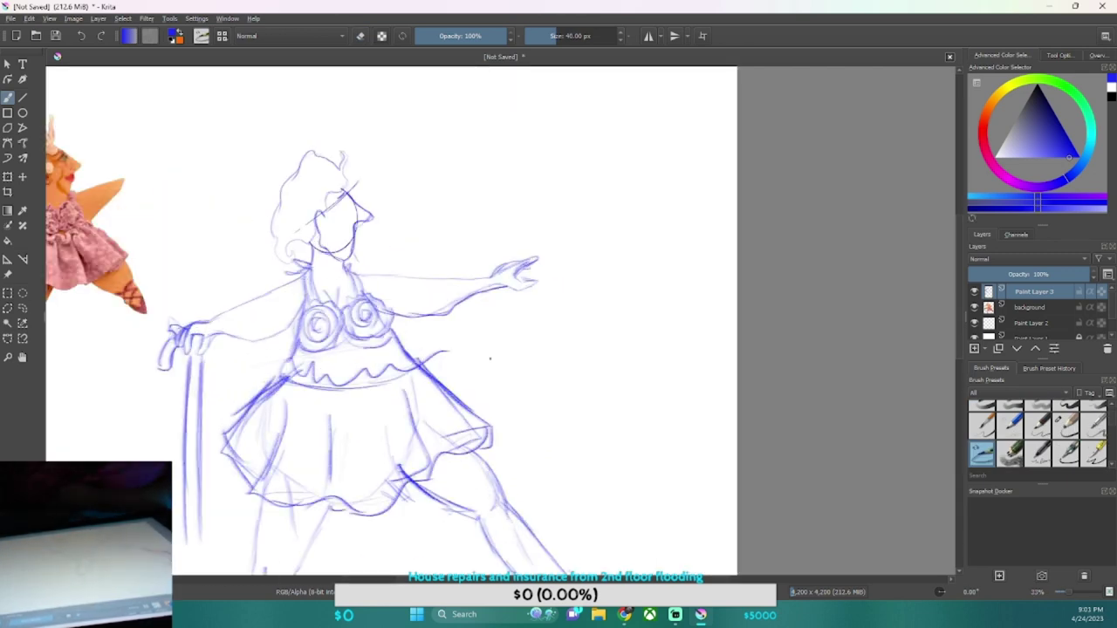
Replace the vertical cane shaft with a slanted shaft made of two parallel lines below the gripping hand
key(minus)
key(minus)
drag(278, 364, 267, 489)
drag(270, 359, 236, 528)
drag(281, 363, 247, 524)
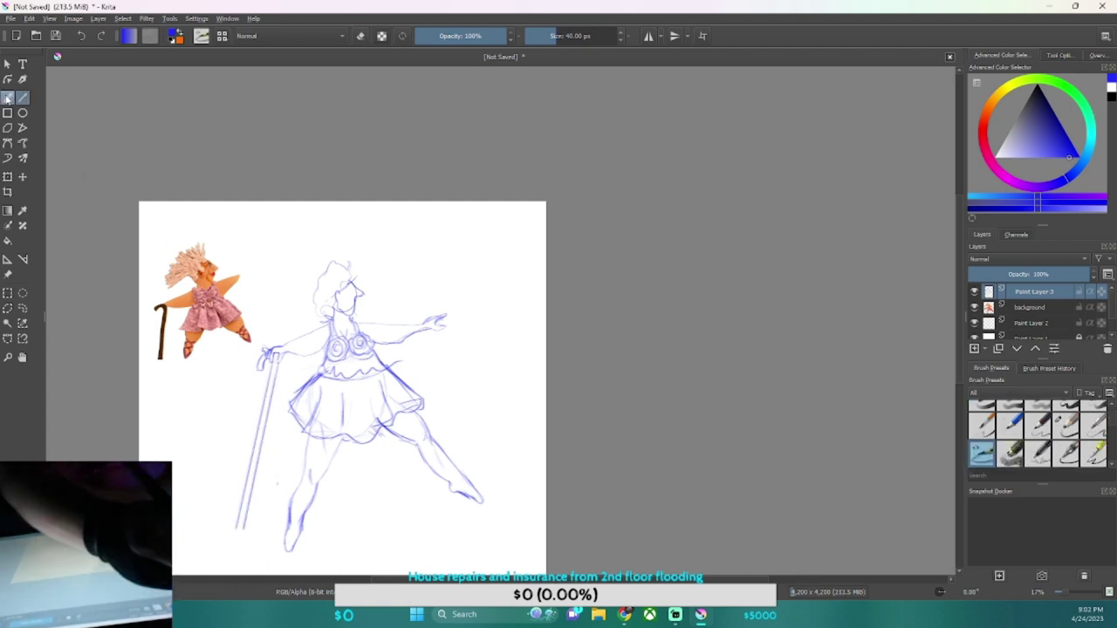
Sketch crossed lacing on both lower legs and add large curls and loose locks around the hair
drag(300, 490, 295, 517)
drag(291, 495, 299, 527)
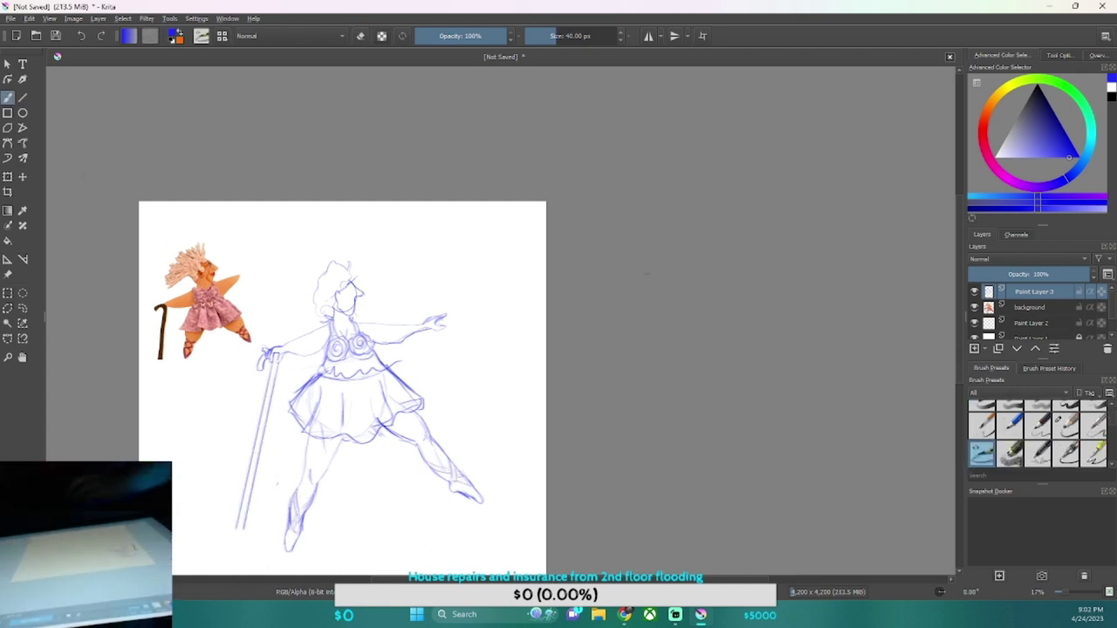
mouse_move(305, 266)
mouse_down()
mouse_move(345, 239)
mouse_move(318, 260)
mouse_up()
drag(301, 295, 314, 327)
drag(305, 261, 349, 233)
drag(288, 288, 314, 323)
Add a new paint layer and set up an inking brush with an orange-brown colour and a 15 px size
key(Insert)
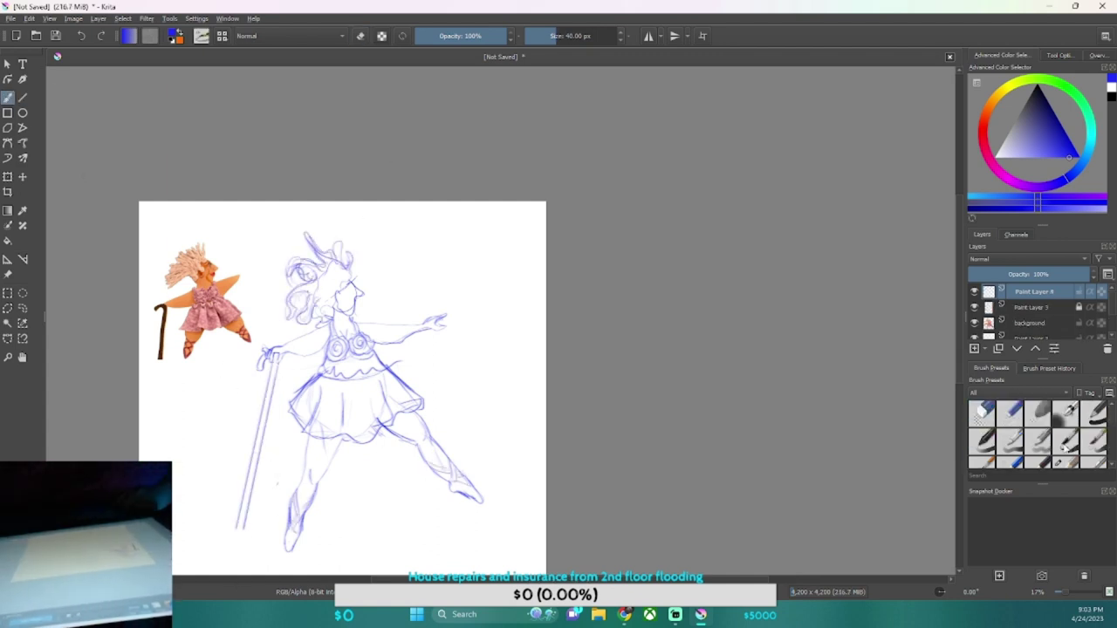
click(1066, 444)
click(1038, 142)
drag(491, 275, 526, 389)
key(ctrl+z)
click(569, 36)
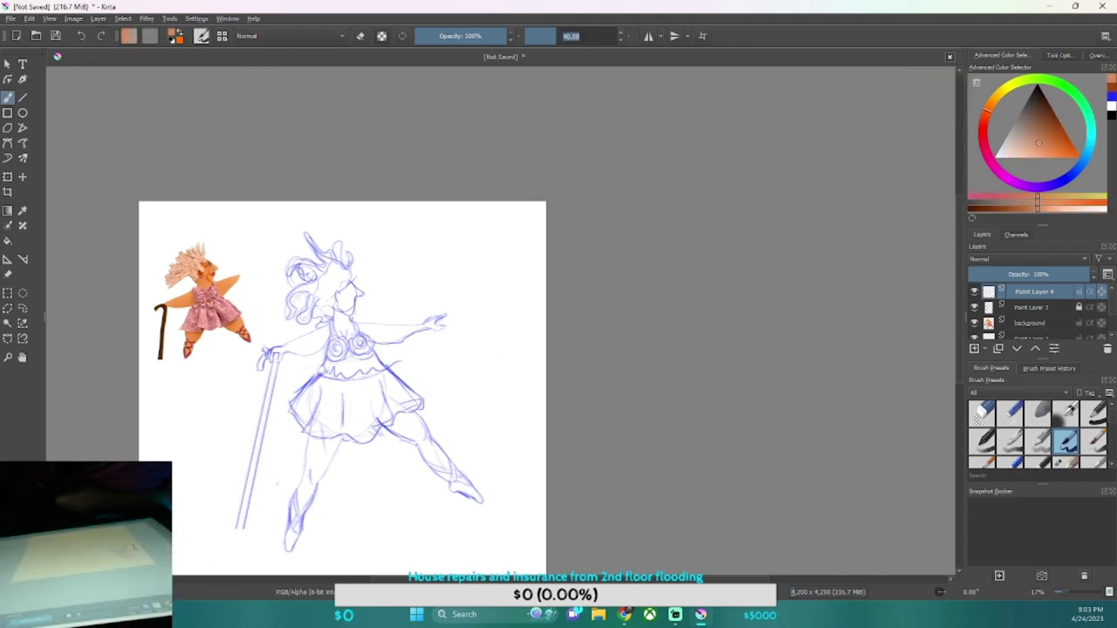
text(15.00)
Trace the outstretched arm and its hand over the sketch in orange-brown, thickening the arm's upper line
scroll(337, 356, up, 3)
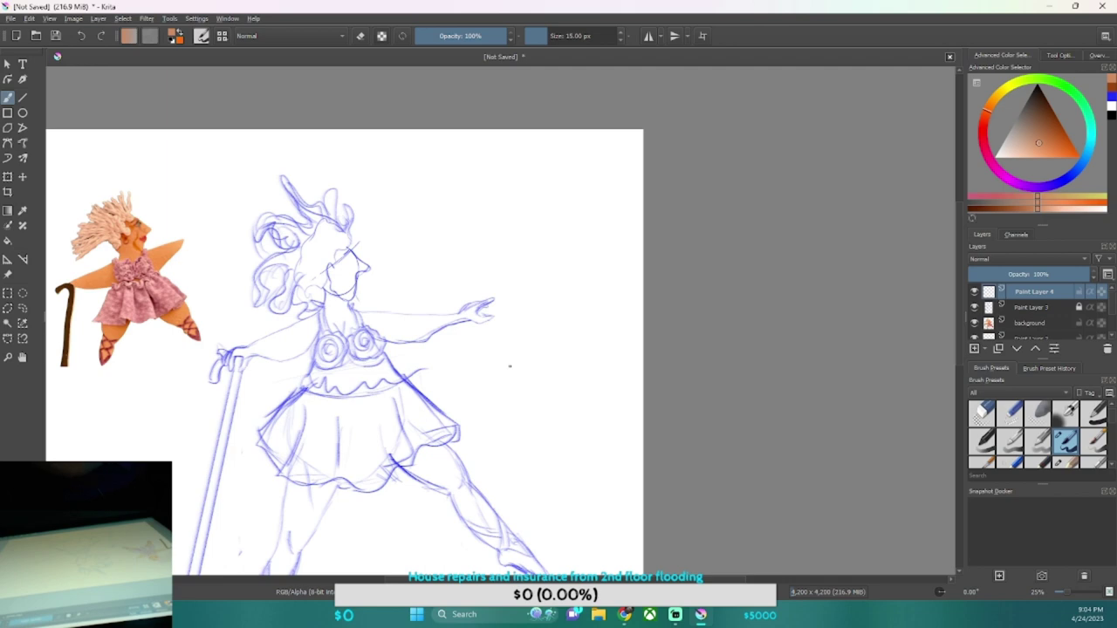
scroll(510, 262, up, 2)
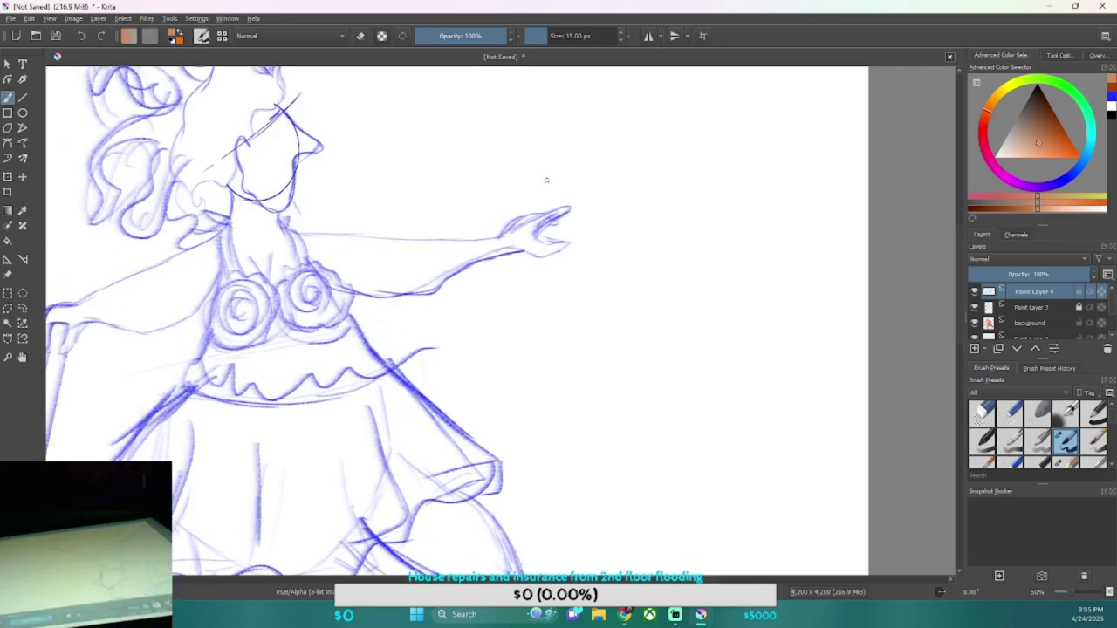
key(ctrl+z)
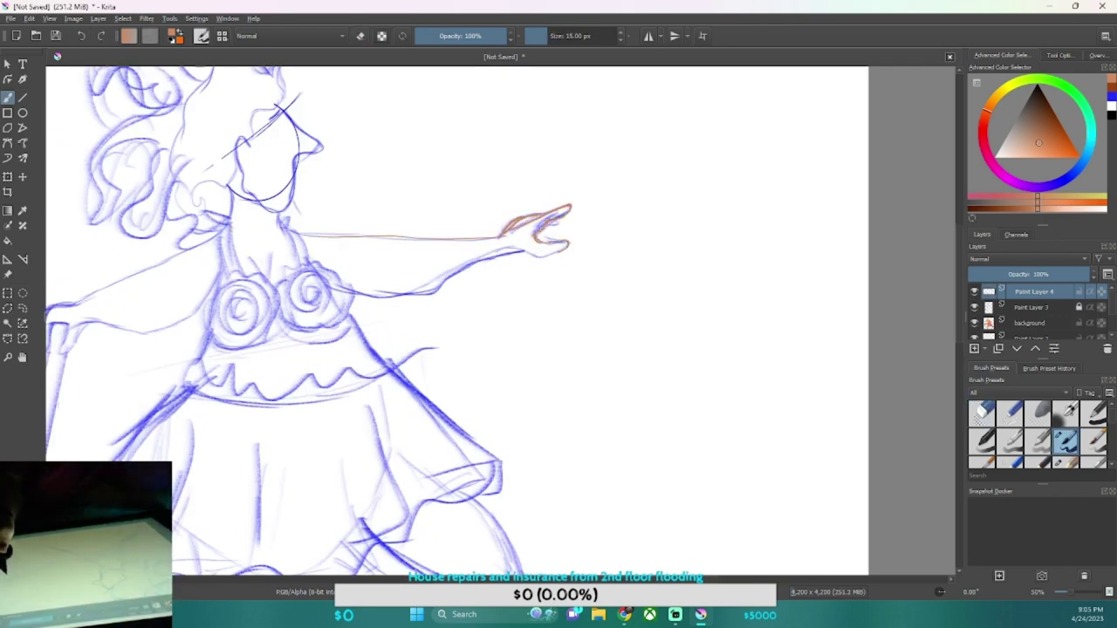
mouse_move(538, 217)
mouse_down()
mouse_move(567, 233)
mouse_move(559, 226)
mouse_up()
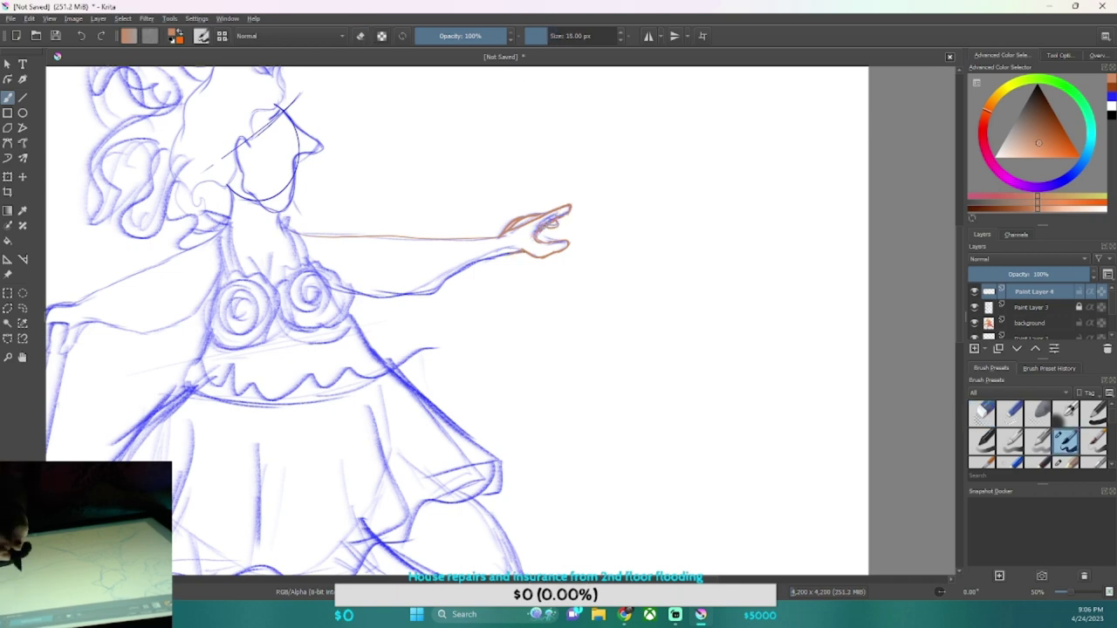
drag(504, 253, 352, 298)
drag(537, 241, 553, 259)
drag(296, 233, 499, 236)
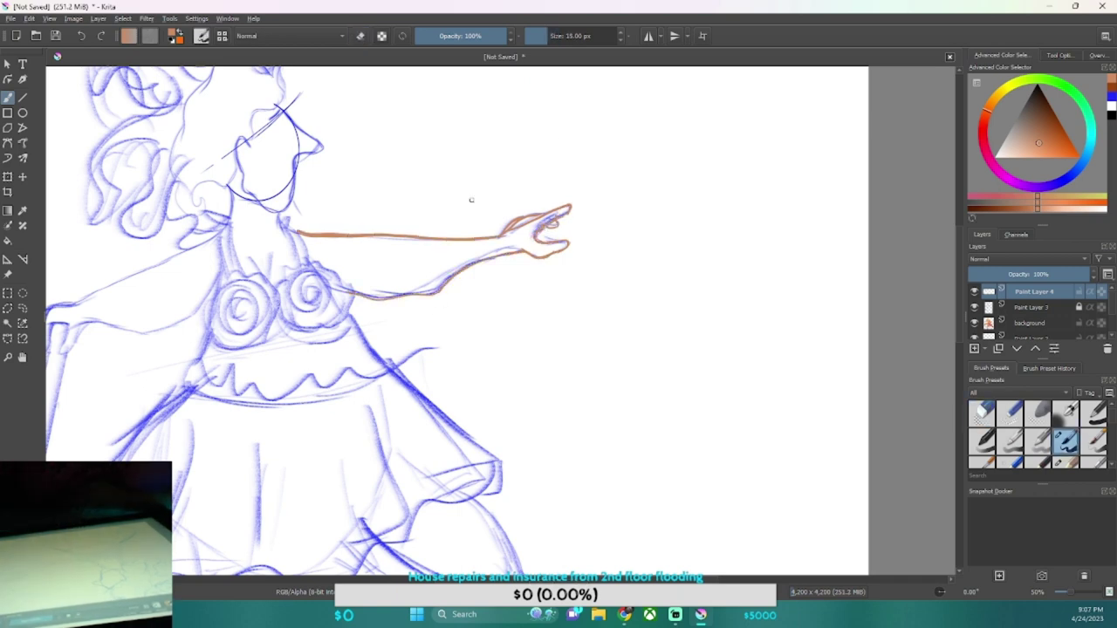
Trace the cane-holding arm and hand, the sides of the body and both legs in orange-brown
scroll(471, 200, down, 2)
drag(330, 232, 253, 267)
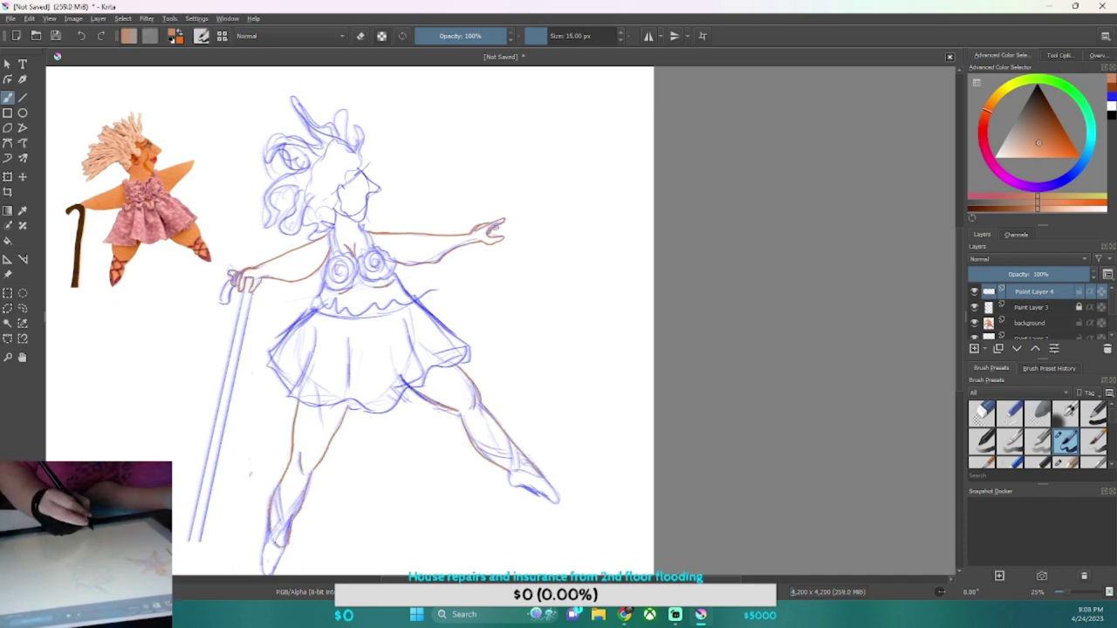
drag(518, 469, 541, 478)
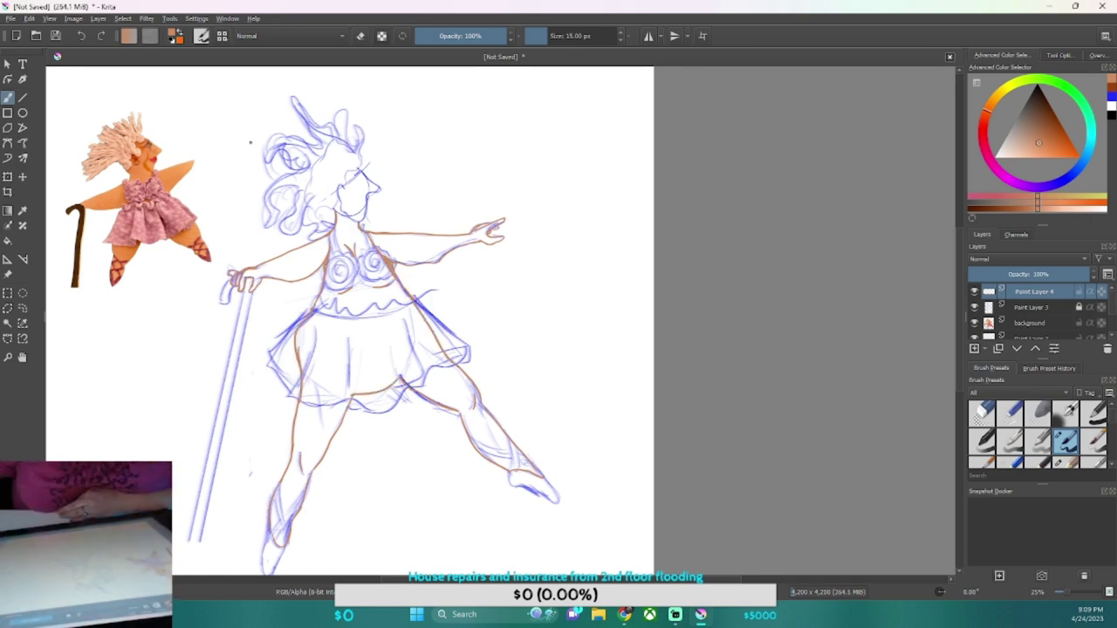
Trace the face profile with its pointed nose, the ear, the jaw and the neck in orange-brown
scroll(251, 141, up, 5)
drag(306, 259, 296, 321)
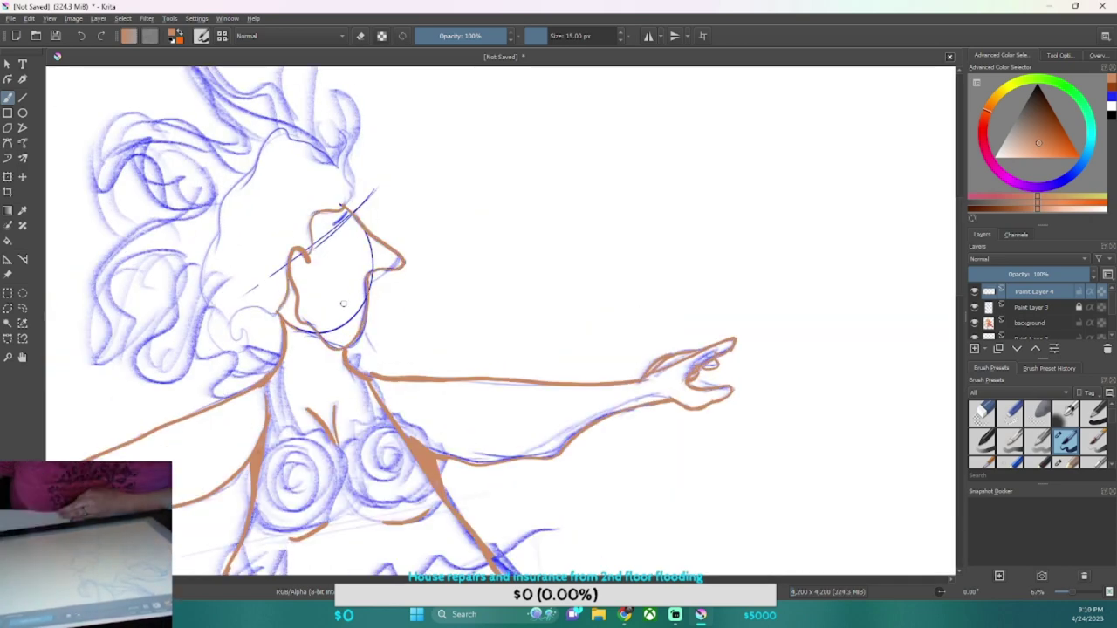
scroll(342, 303, down, 5)
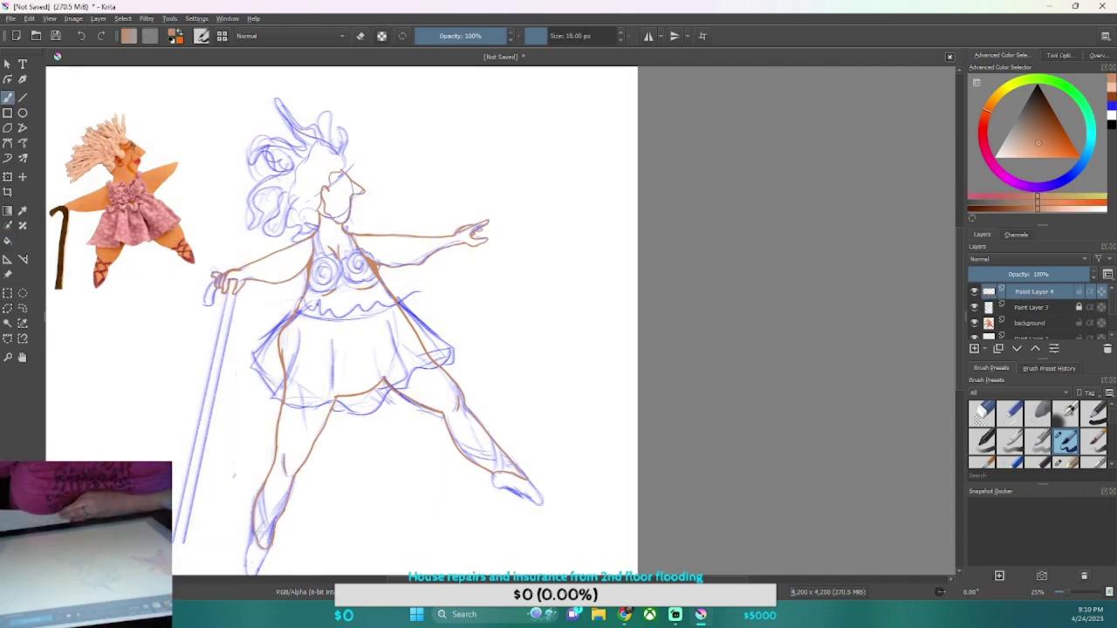
Add a paint layer beneath the line art and fill both legs with a light skin tone
scroll(366, 393, up, 3)
key(Insert)
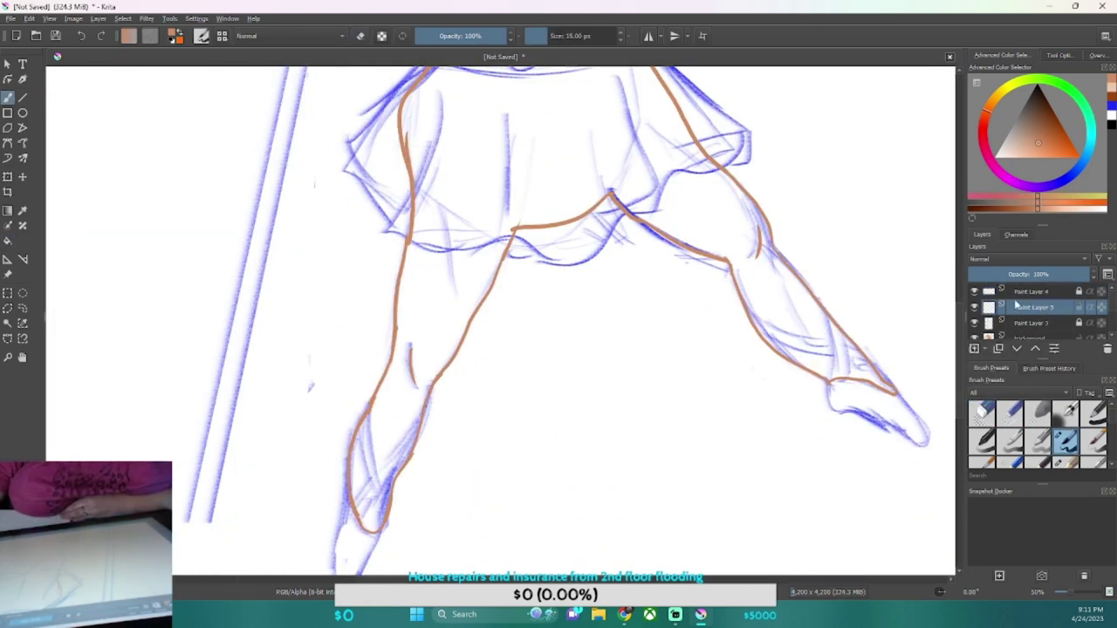
click(1016, 152)
mouse_move(410, 218)
mouse_down()
mouse_move(417, 314)
mouse_move(371, 506)
mouse_move(363, 402)
mouse_up()
click(1065, 441)
mouse_move(628, 200)
mouse_down()
mouse_move(855, 375)
mouse_move(756, 249)
mouse_move(497, 218)
mouse_up()
scroll(461, 105, down, 8)
scroll(461, 106, up, 4)
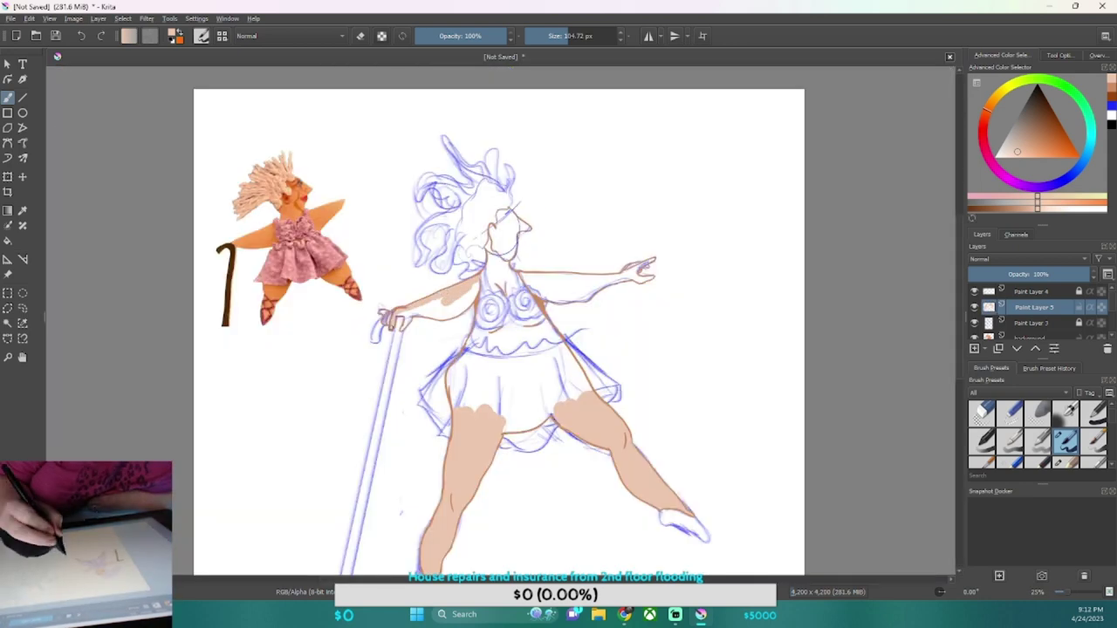
Fill the arms, hands, face, neck and upper chest with the light skin tone
scroll(486, 209, up, 2)
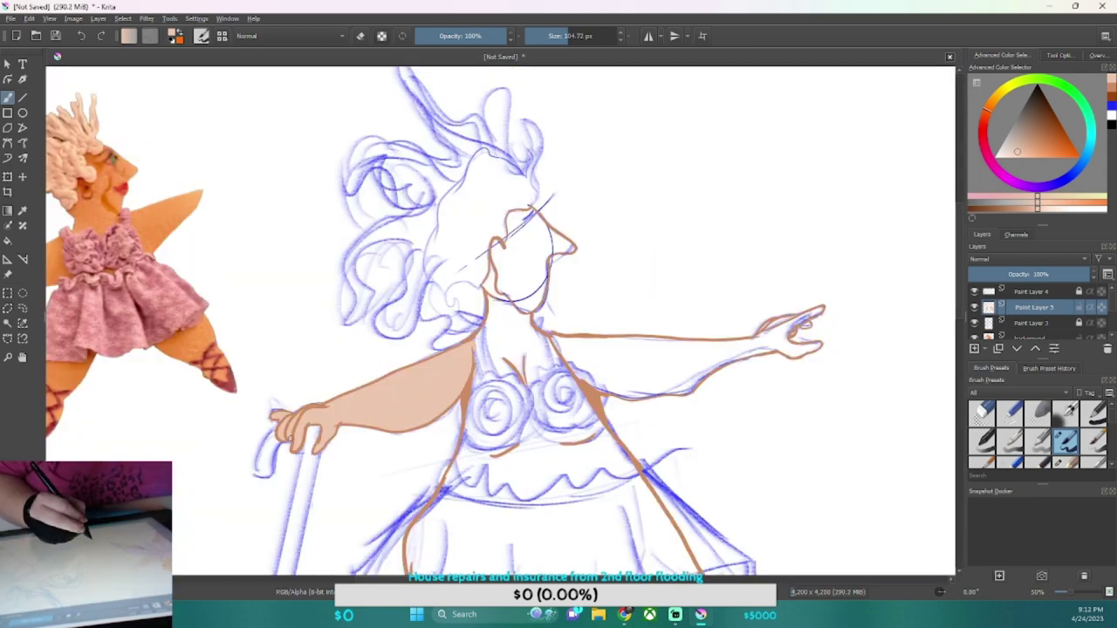
mouse_move(497, 331)
mouse_down()
mouse_move(523, 248)
mouse_move(558, 235)
mouse_move(529, 279)
mouse_move(550, 367)
mouse_up()
mouse_move(807, 319)
mouse_down()
mouse_move(703, 366)
mouse_move(567, 362)
mouse_up()
key(minus)
key(minus)
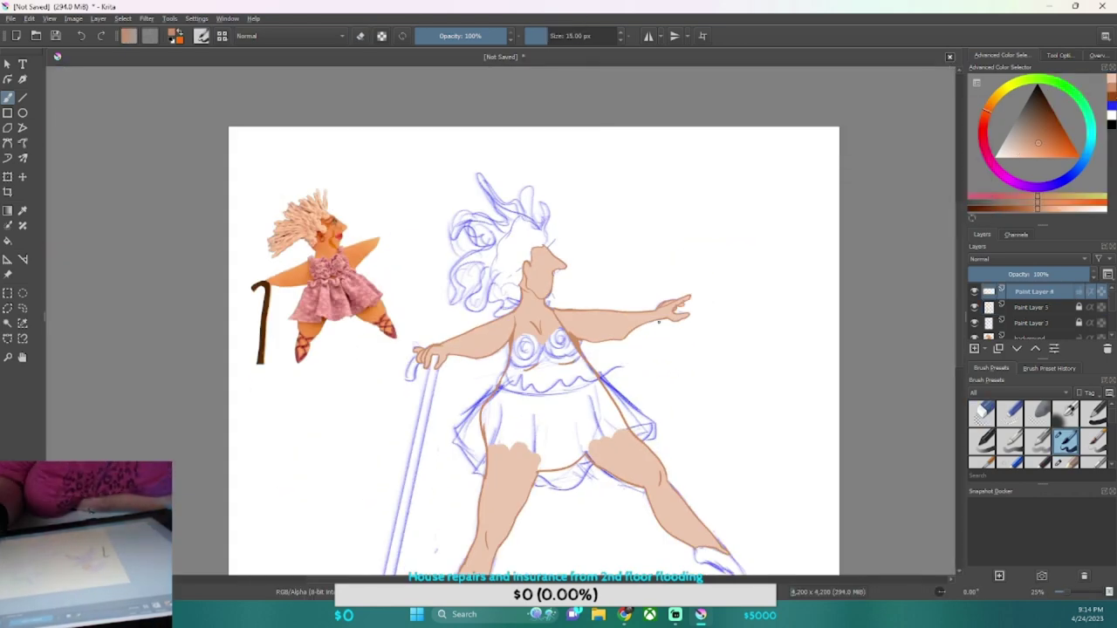
Touch up the figure and fill the chest, torso and hips with the light skin tone
click(981, 412)
click(1065, 441)
mouse_move(516, 336)
mouse_down()
mouse_move(513, 377)
mouse_move(569, 347)
mouse_up()
drag(506, 397, 579, 443)
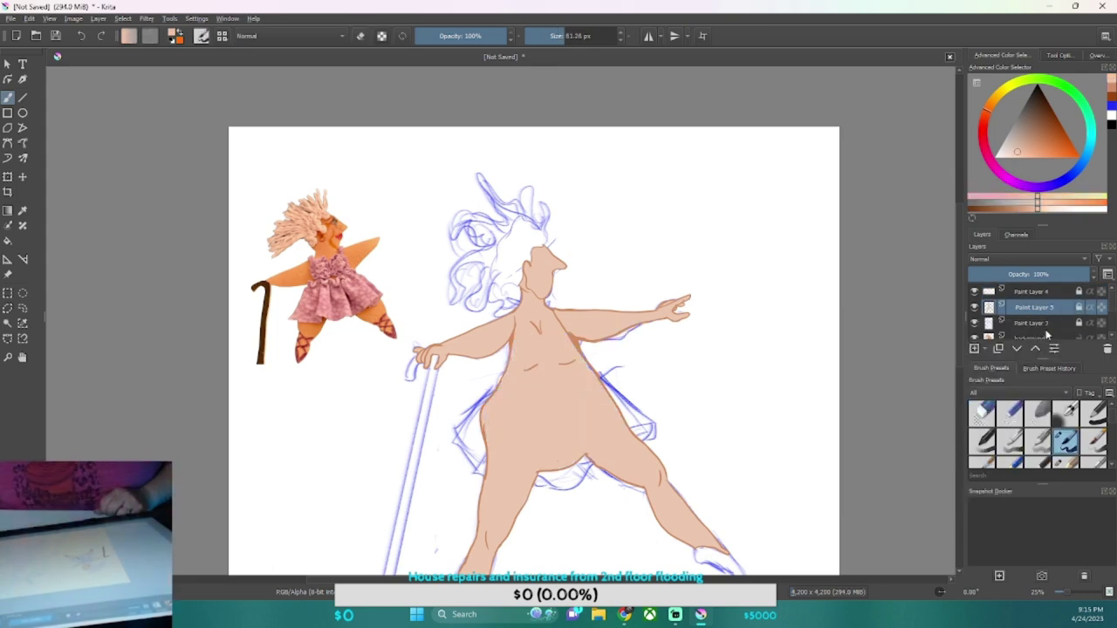
Move the blue sketch layer to the top of the layer stack and compare it with the reference figure
drag(1047, 335, 1039, 290)
scroll(269, 268, up, 3)
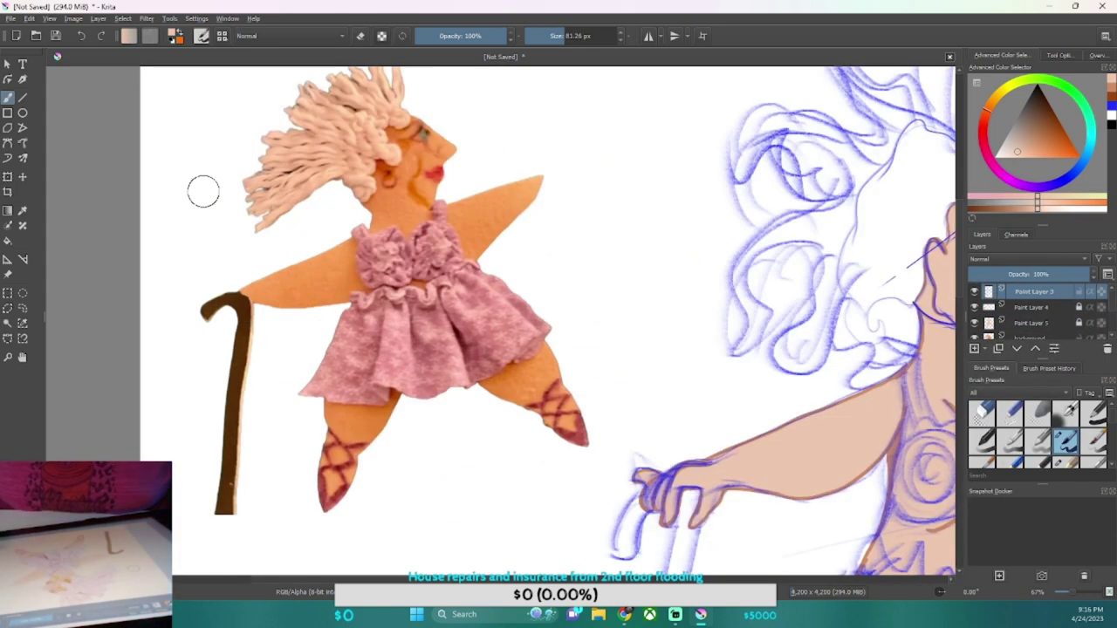
scroll(203, 191, down, 3)
Add a paint layer and outline the skirt and halter top in dark purple with a 15 px brush
click(938, 96)
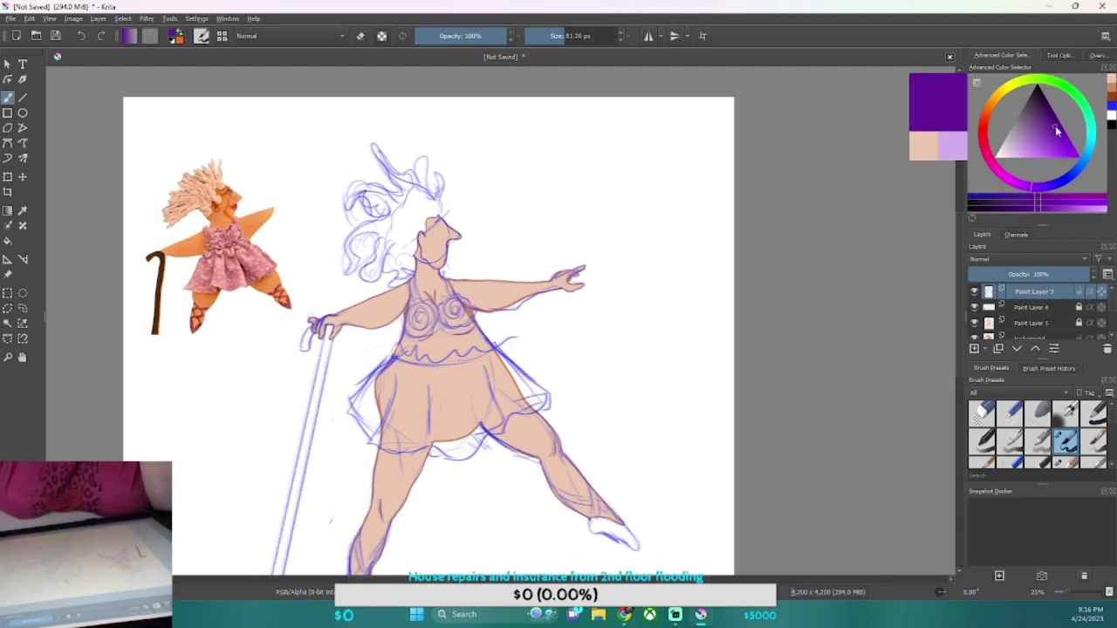
key(Insert)
click(567, 35)
text(15.0)
drag(391, 351, 348, 393)
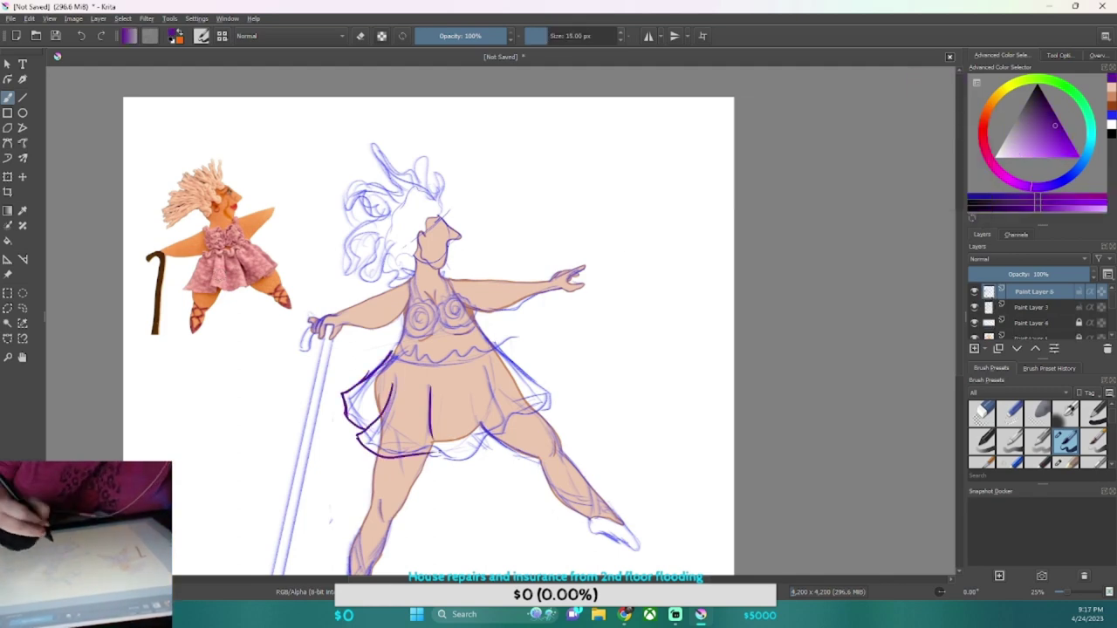
key(ctrl+z)
drag(491, 343, 449, 462)
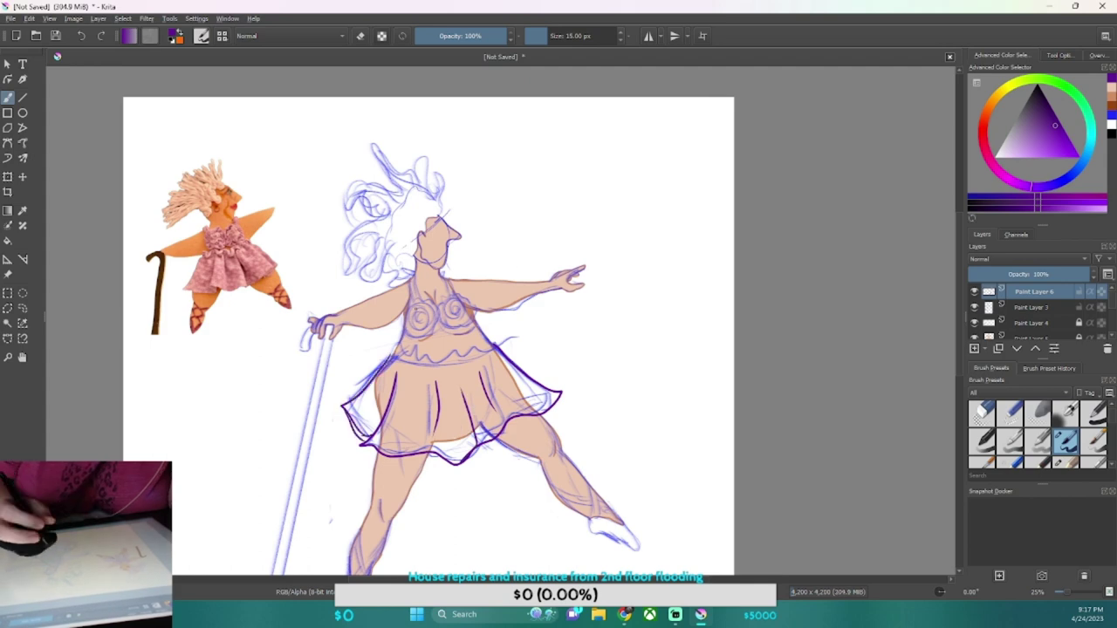
key(ctrl+z)
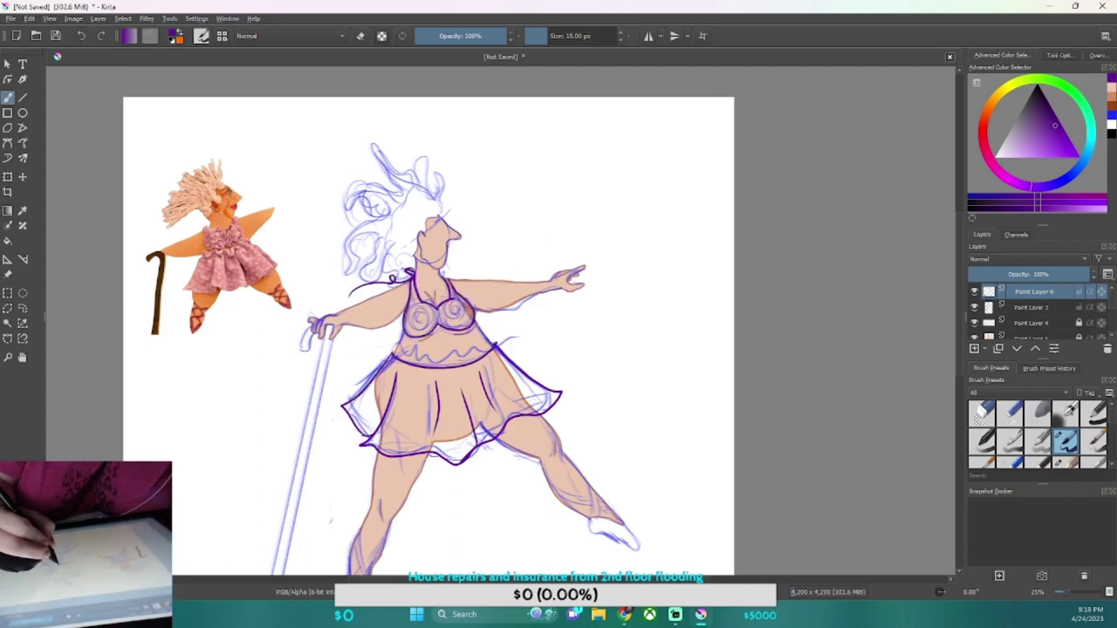
Add a paint layer beneath the costume outlines and fill the halter top and skirt with bright purple
click(1030, 307)
key(Insert)
click(1049, 151)
drag(412, 301, 420, 332)
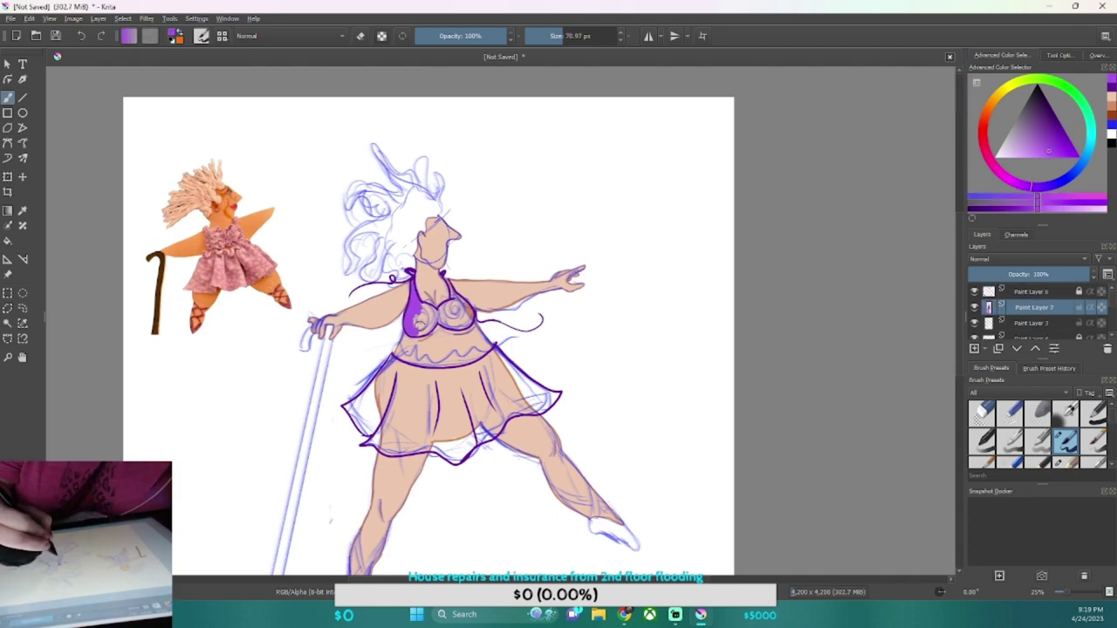
key(plus)
mouse_move(336, 272)
mouse_down()
mouse_move(284, 380)
mouse_move(423, 410)
mouse_move(554, 327)
mouse_up()
drag(367, 288, 410, 393)
mouse_move(410, 280)
mouse_down()
mouse_move(524, 393)
mouse_move(332, 366)
mouse_up()
Draw a crochet pattern on the cups and a looped waistband on the outline layer in dark purple at 15 px
click(1054, 125)
click(1034, 291)
click(571, 36)
click(978, 182)
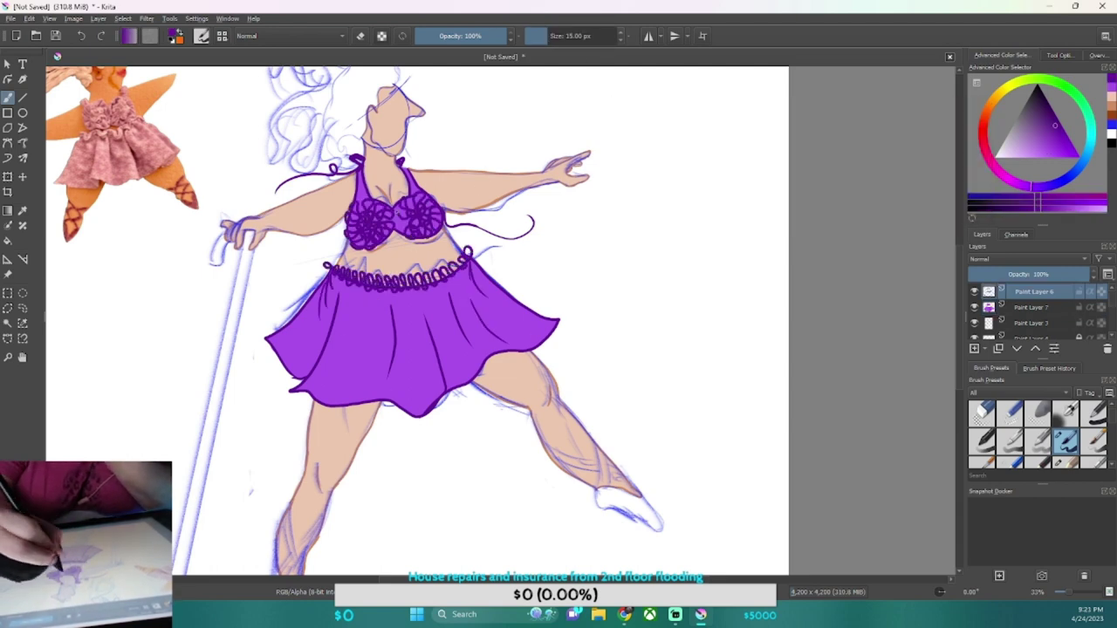
Fill the strap and waistband trim with purple on a new paint layer, and airbrush dark purple shadows along the skirt folds
key(Insert)
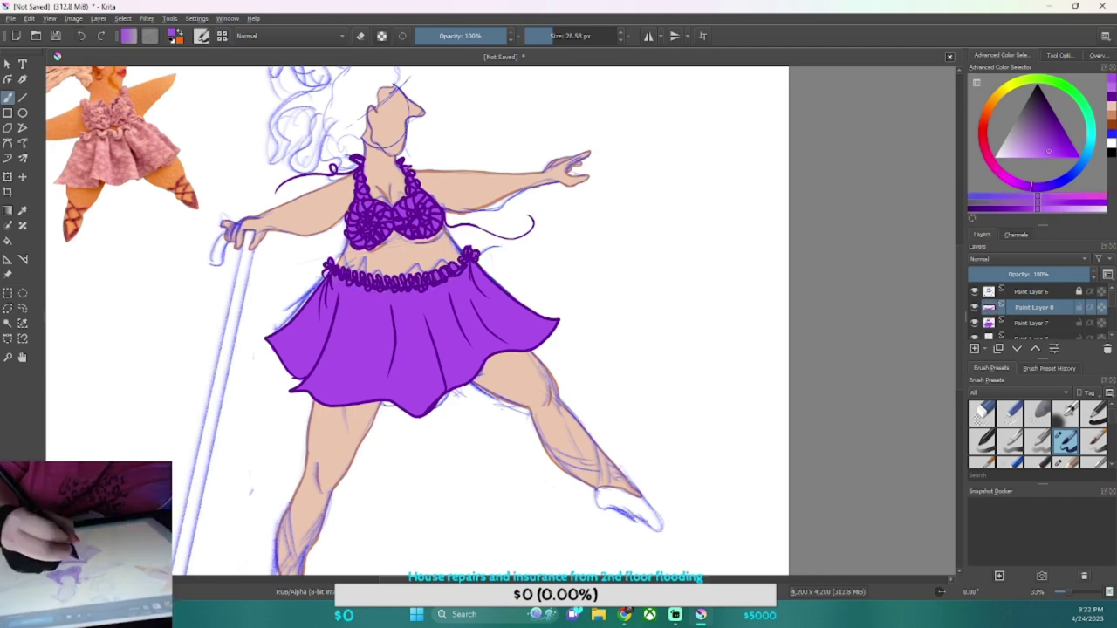
click(1065, 410)
drag(458, 297, 506, 342)
drag(293, 293, 397, 384)
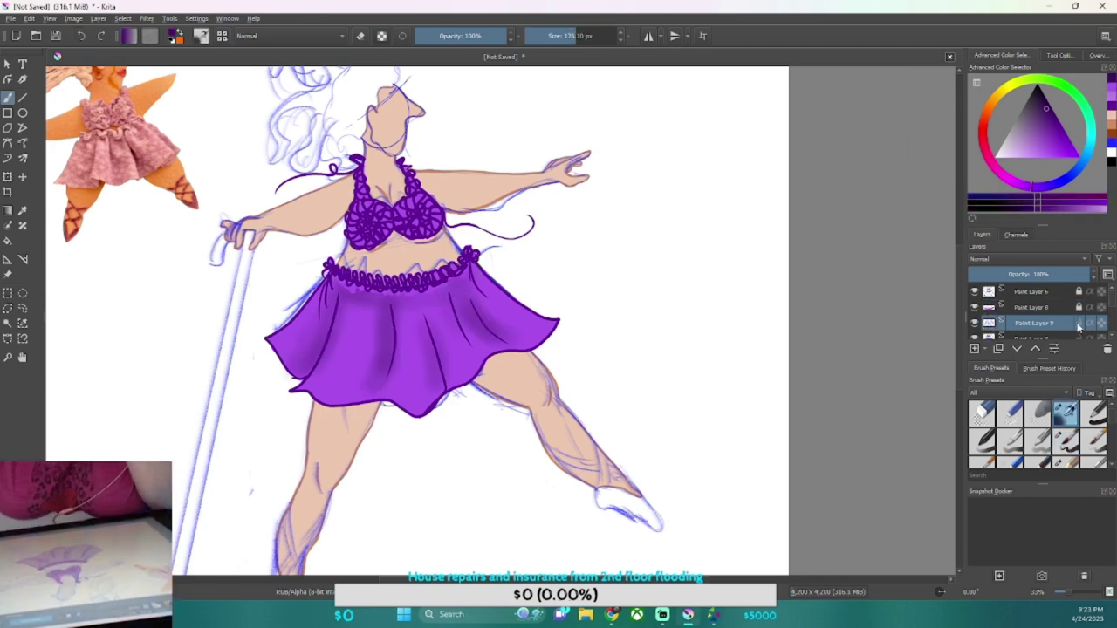
Deepen the shadows on the skirt and cups, and airbrush light purple highlights on the skirt using a new paint layer
drag(349, 288, 463, 280)
key(ctrl+z)
mouse_move(306, 366)
mouse_down()
mouse_move(393, 292)
mouse_move(445, 314)
mouse_move(410, 371)
mouse_up()
key(ctrl+z)
key(ctrl+z)
ctrl+click(437, 323)
key(Insert)
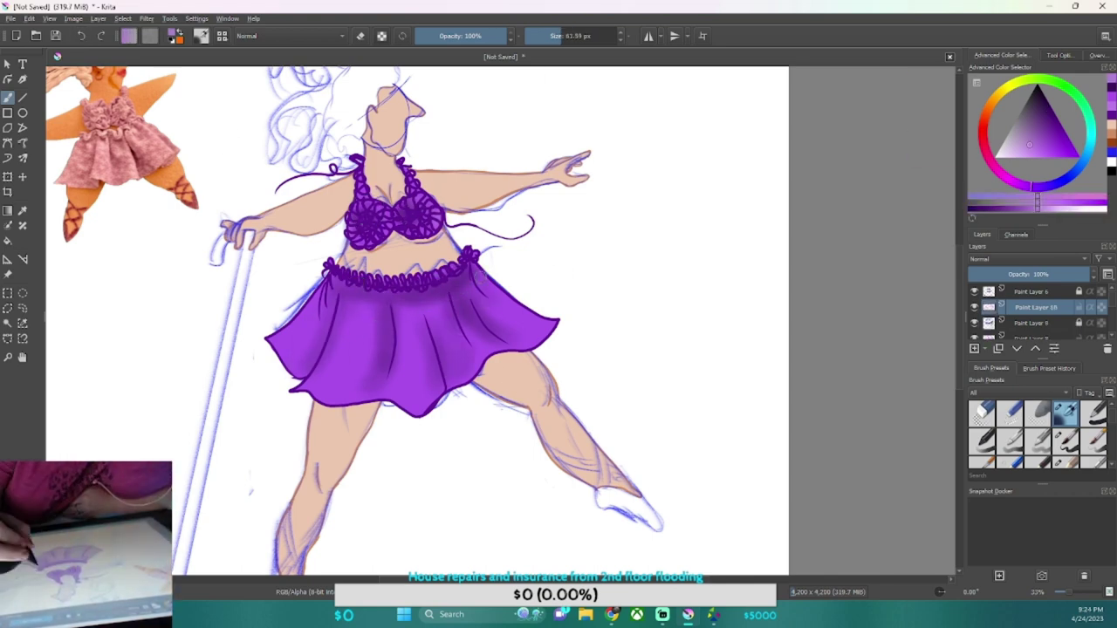
scroll(410, 371, down, 3)
key(ctrl+z)
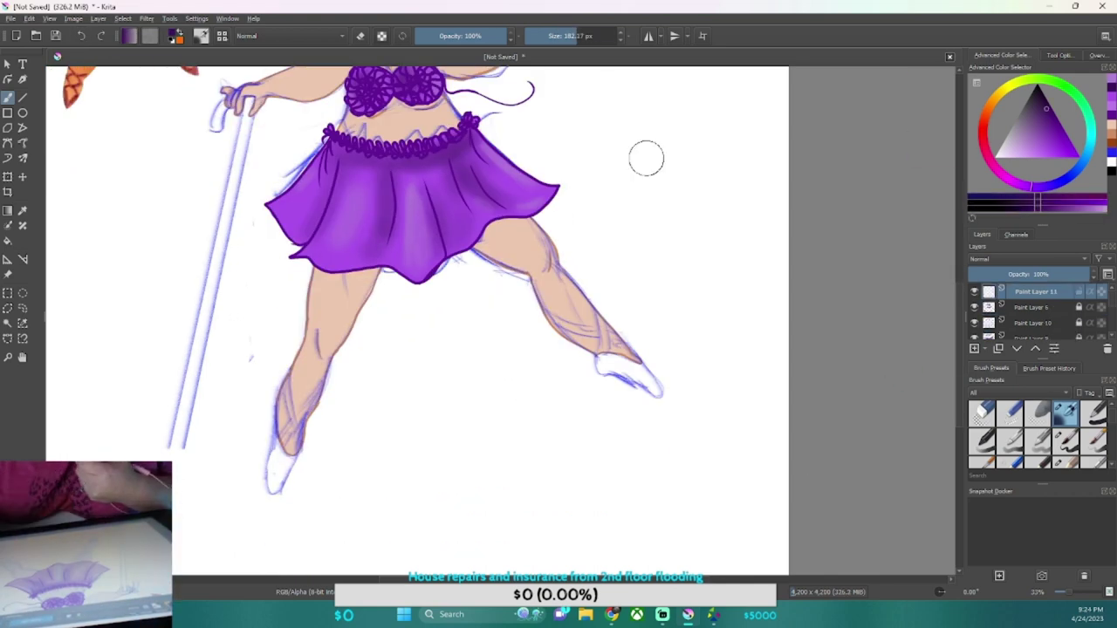
Outline both ballet shoes with crossed ankle straps and trailing looped ribbons in very dark purple with a 15 px brush
key(/)
key(bracketright)
key(bracketright)
key(bracketright)
key(bracketright)
key(bracketright)
key(bracketright)
drag(583, 36, 547, 36)
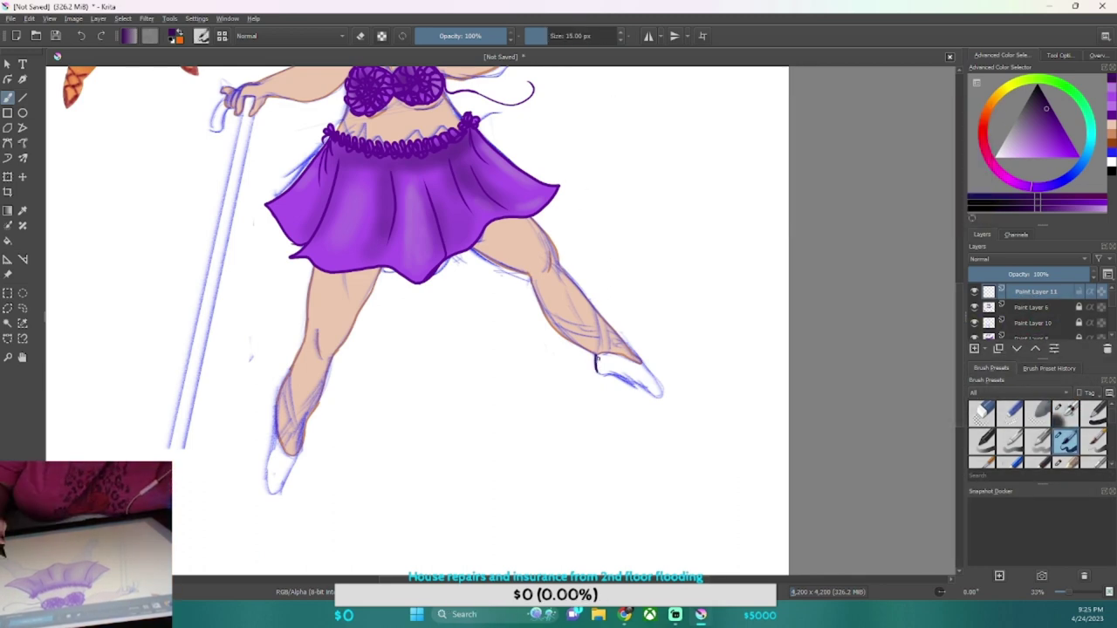
drag(539, 307, 552, 478)
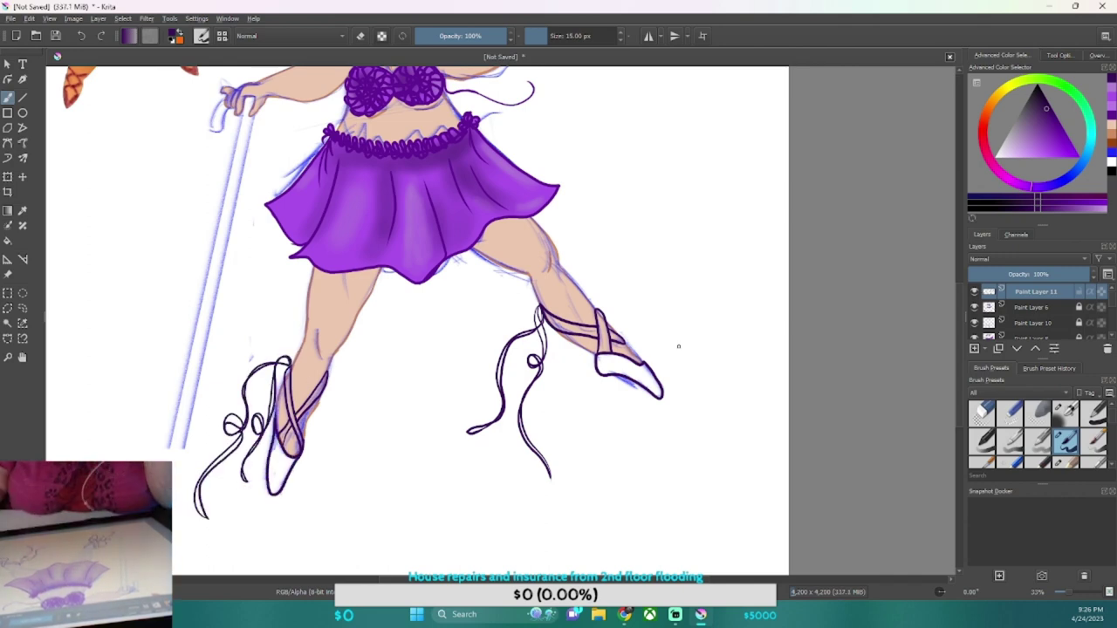
Add a paint layer beneath the shoe outlines and fill the standing foot's shoe, straps and ribbons with dark purple
mouse_move(1114, 116)
key(Insert)
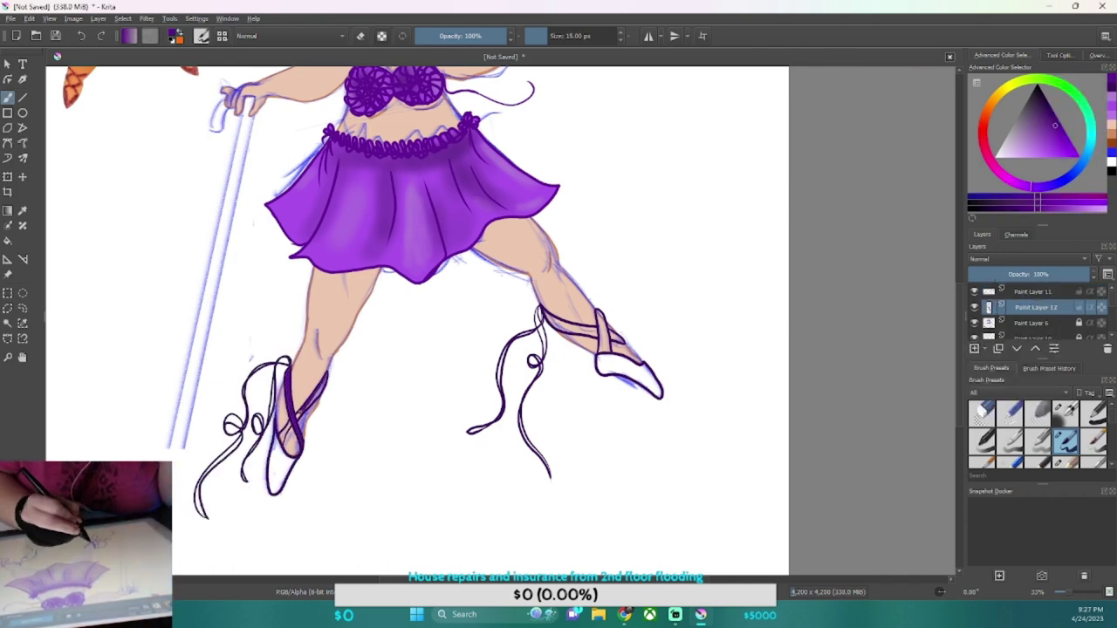
key(1)
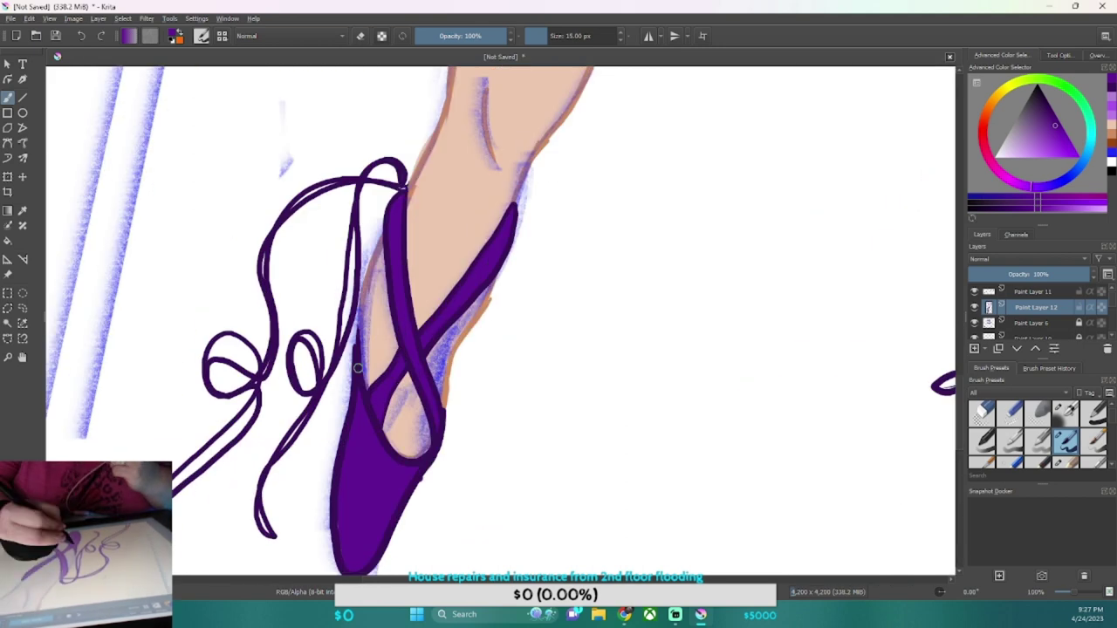
key(minus)
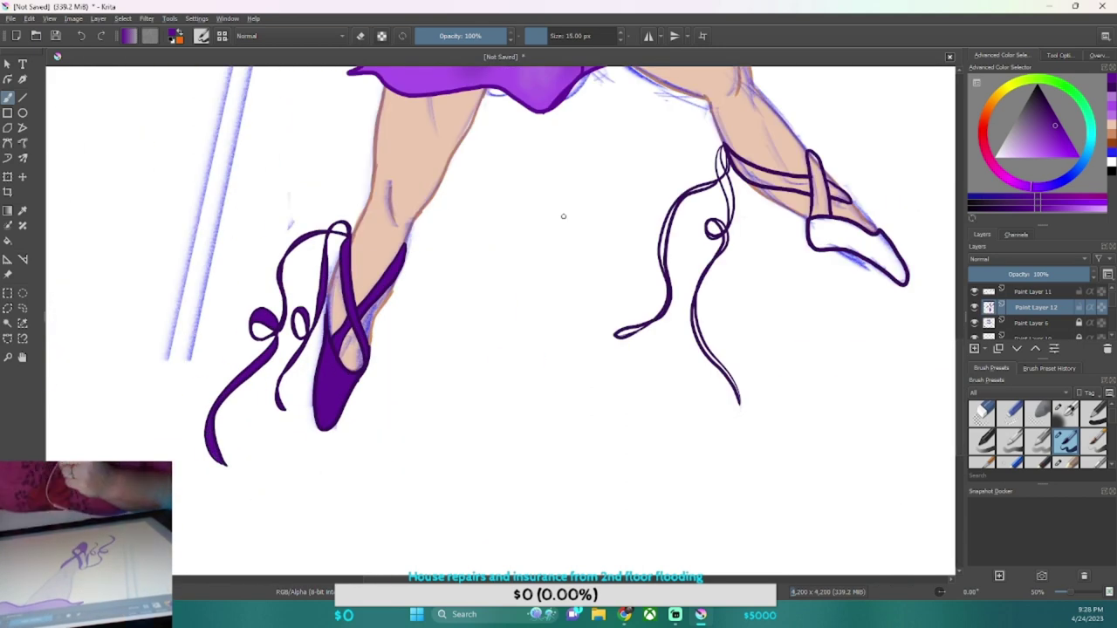
Fill the extended foot's shoe, crossed straps and trailing ribbons with dark purple
key(plus)
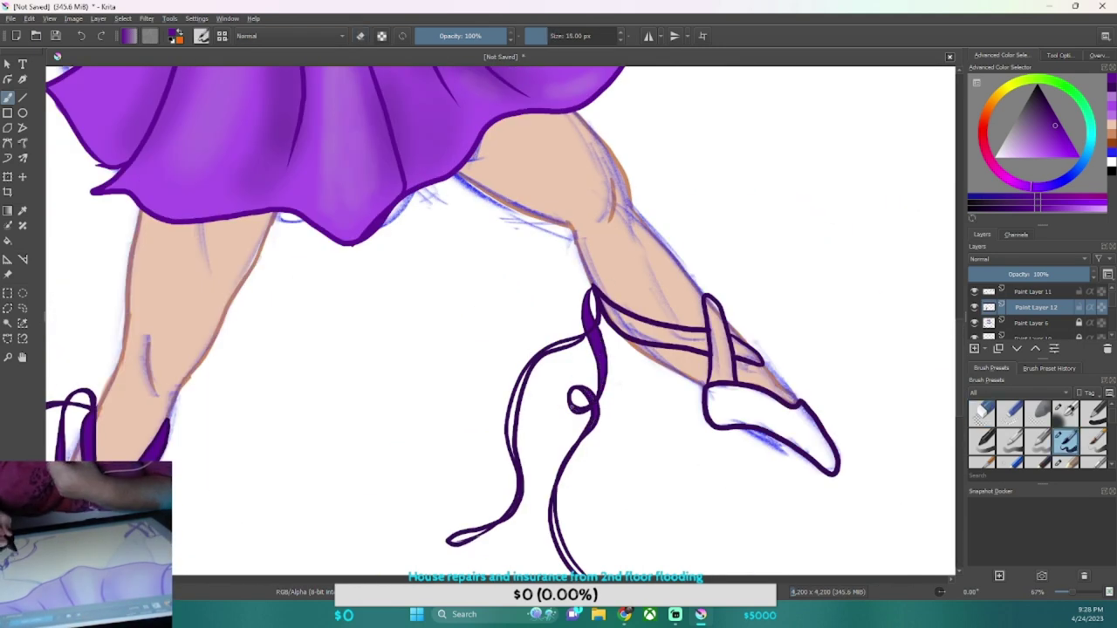
drag(710, 301, 721, 321)
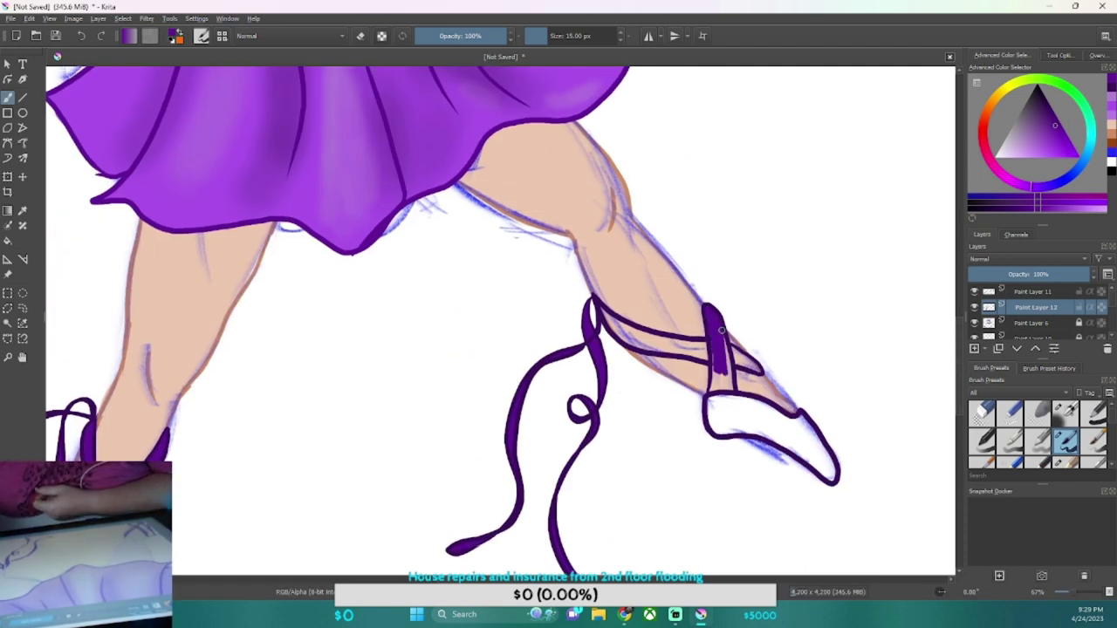
drag(707, 404, 718, 399)
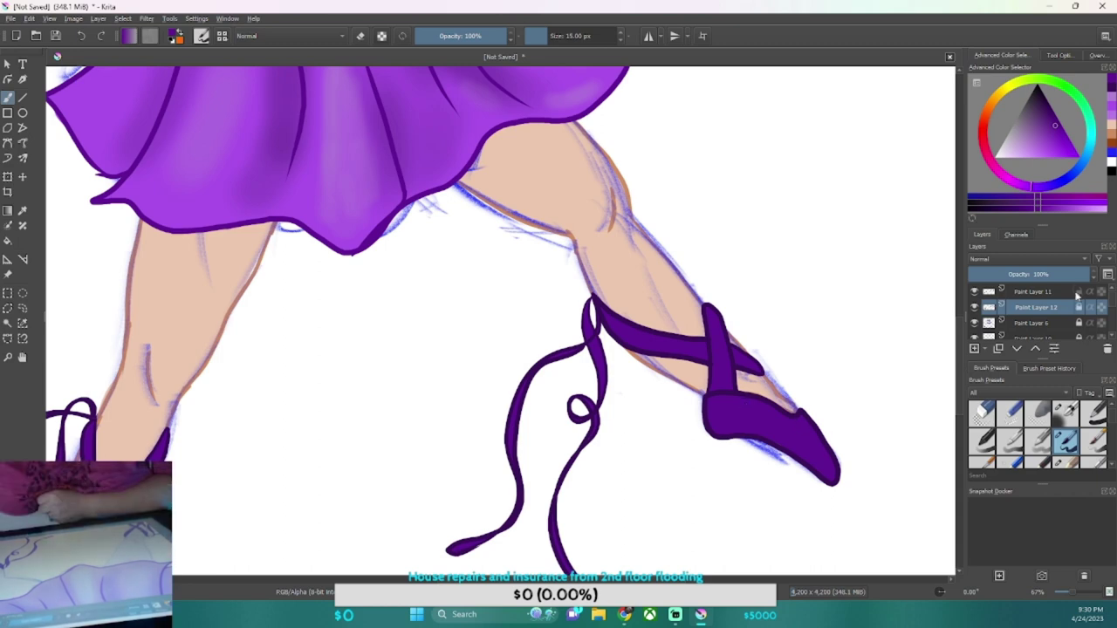
Add a paint layer beneath the skirt fill and paint a dark purple feathery fringe along the hem
scroll(1076, 306, down, 2)
key(minus)
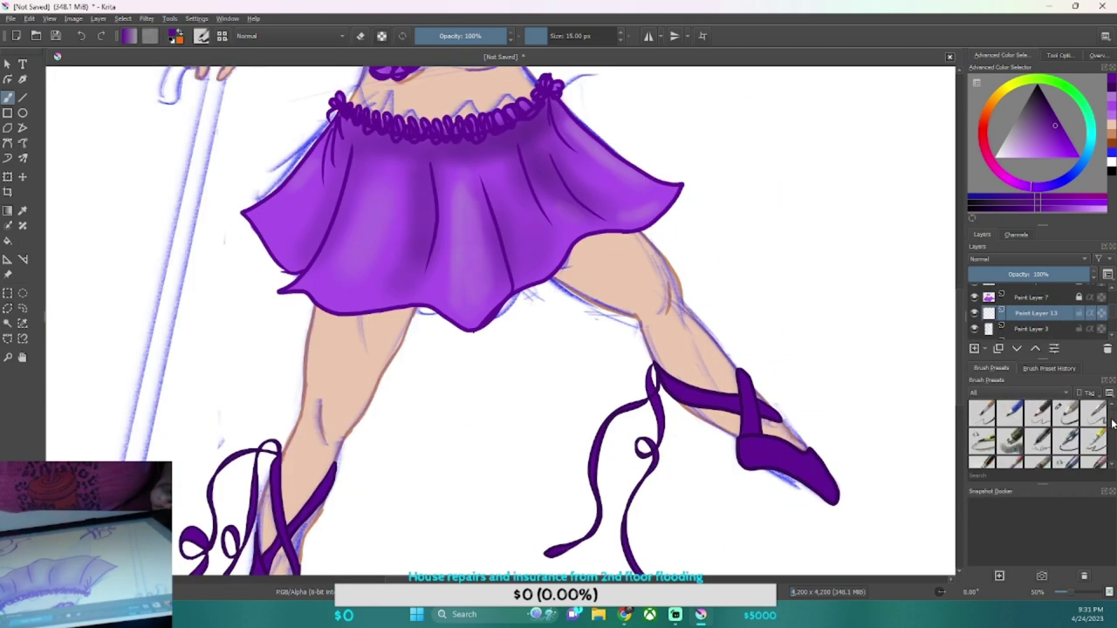
click(1066, 441)
mouse_move(246, 225)
mouse_down()
mouse_move(236, 237)
mouse_move(516, 332)
mouse_move(694, 166)
mouse_up()
key(e)
key(minus)
Add another paint layer and brush more feathery purple trim along the skirt hem and around the cups of the top
click(1012, 329)
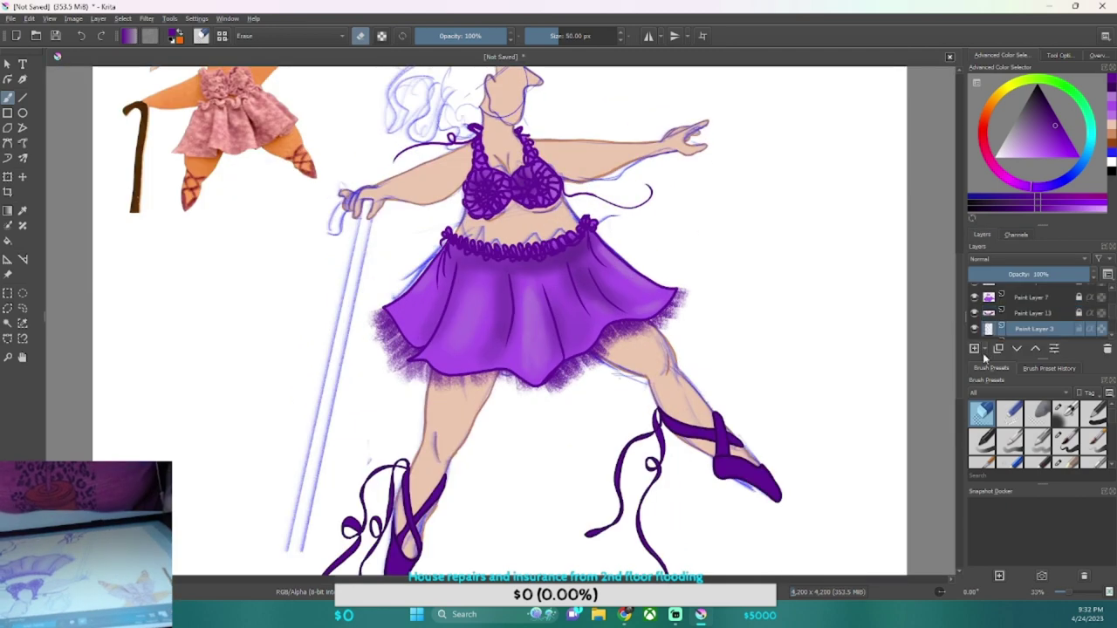
click(975, 348)
click(1066, 452)
drag(524, 393, 645, 327)
drag(375, 322, 532, 388)
key(plus)
key(plus)
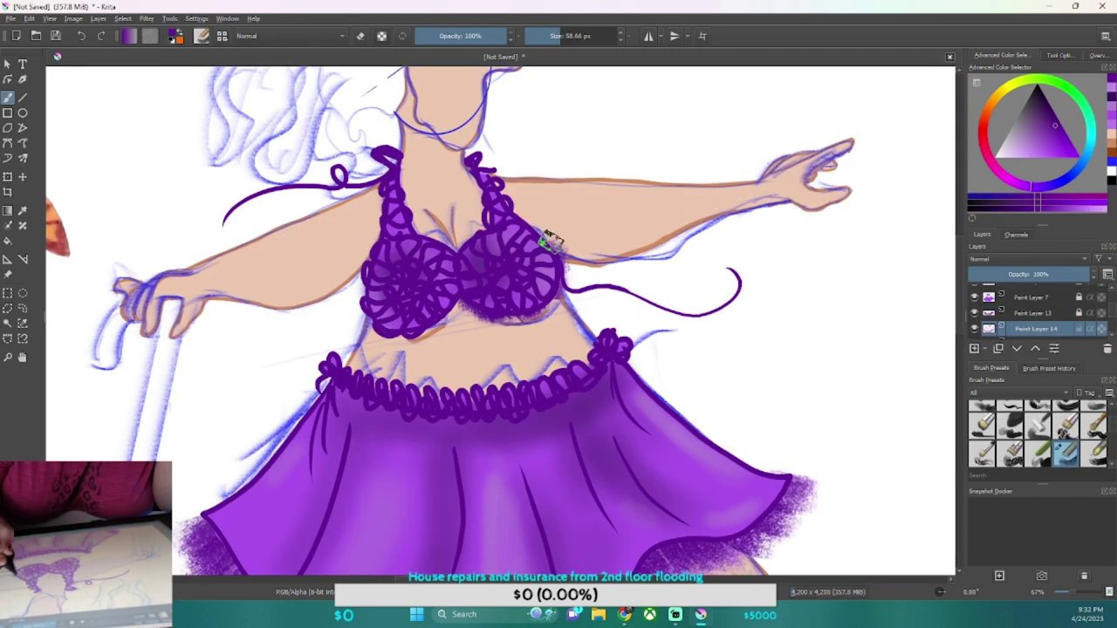
mouse_move(550, 240)
mouse_down()
mouse_move(515, 297)
mouse_move(554, 310)
mouse_up()
Add paint layers for the top's fuzzy texture and brush the cups with dark and light purple sampled from the costume
click(975, 348)
ctrl+click(510, 324)
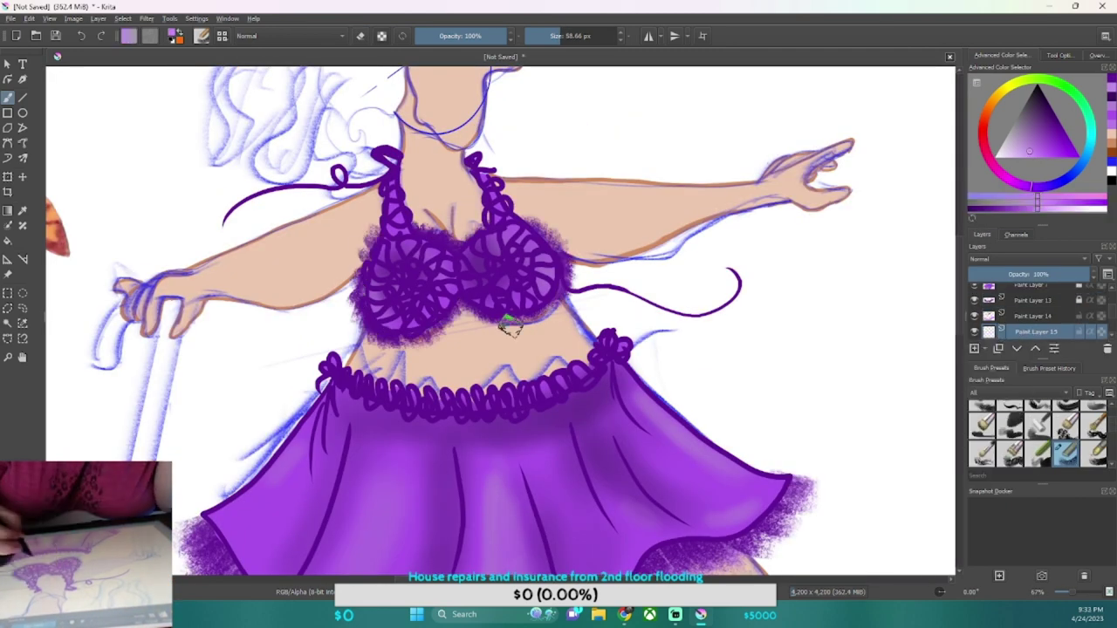
click(975, 348)
ctrl+click(381, 303)
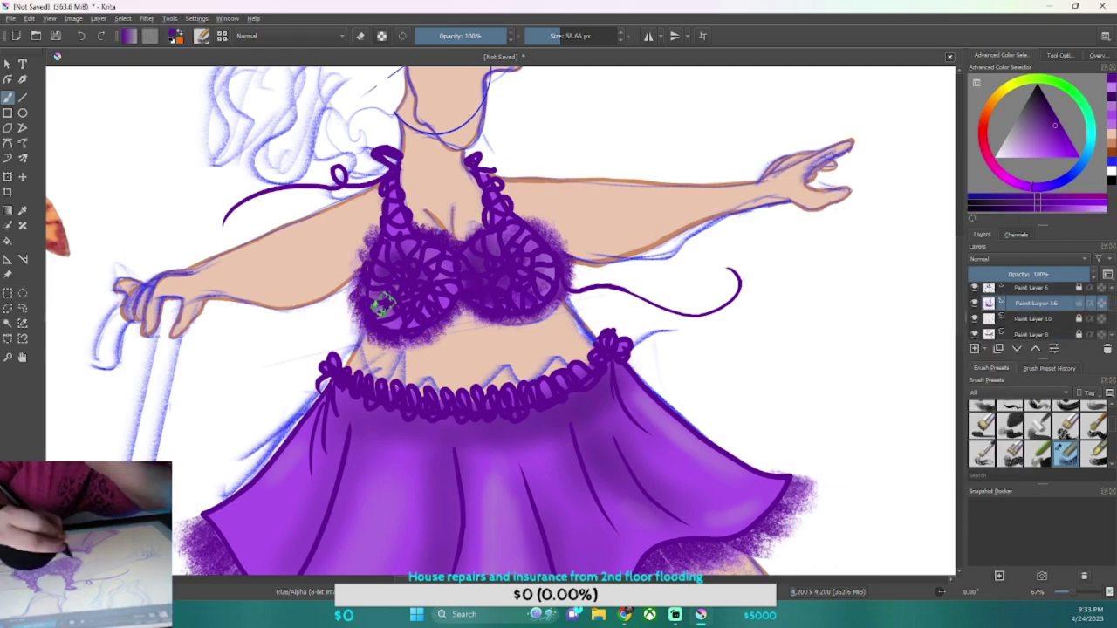
click(975, 348)
ctrl+click(489, 253)
click(981, 411)
key(minus)
key(minus)
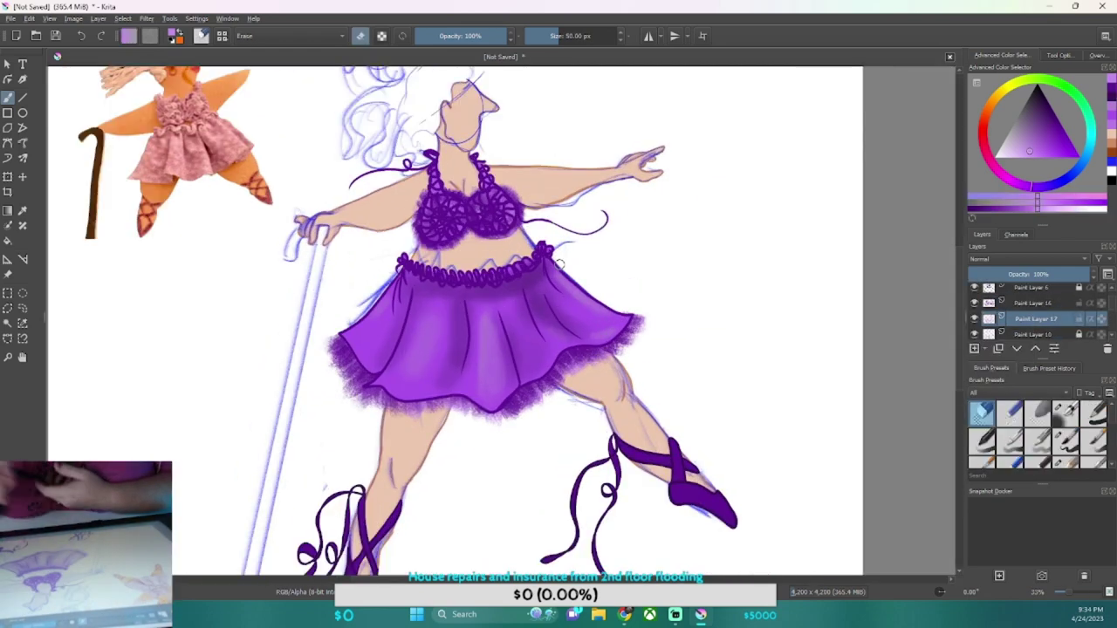
Hide the blue sketch layer, and airbrush darker skin-tone shadows on the legs, torso and extended arm using a new layer
scroll(1029, 314, down, 2)
click(973, 300)
key(minus)
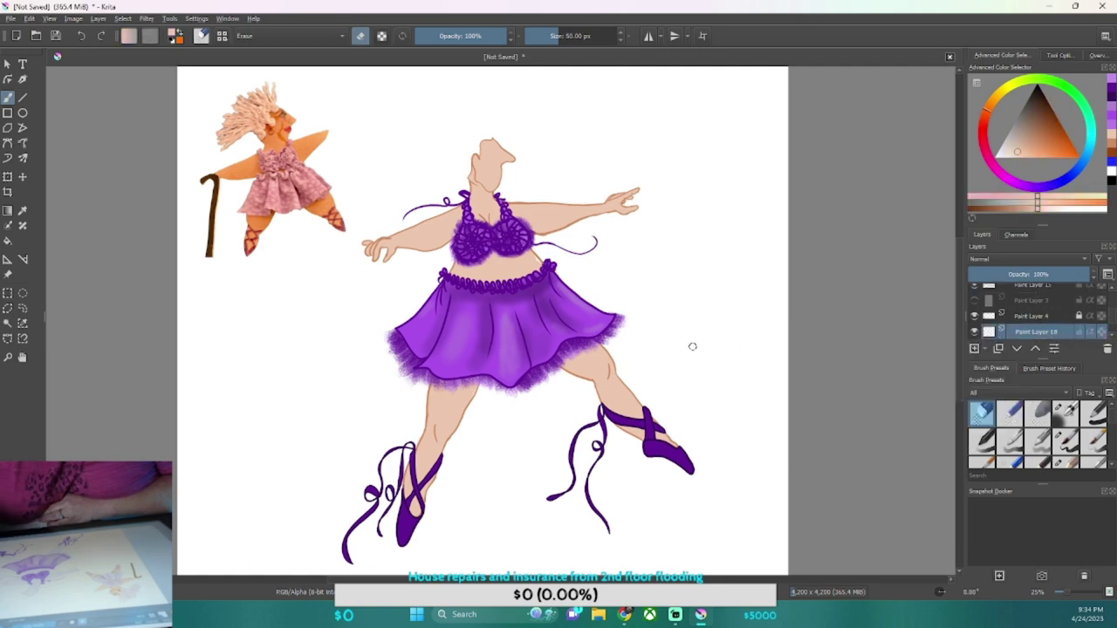
click(1065, 411)
ctrl+click(599, 349)
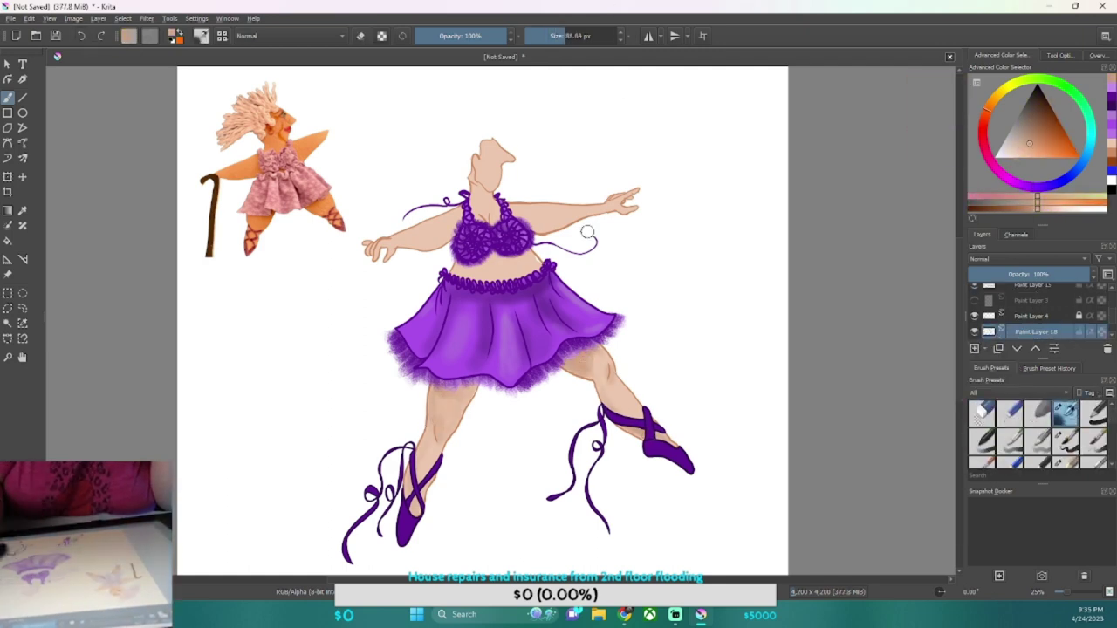
key(plus)
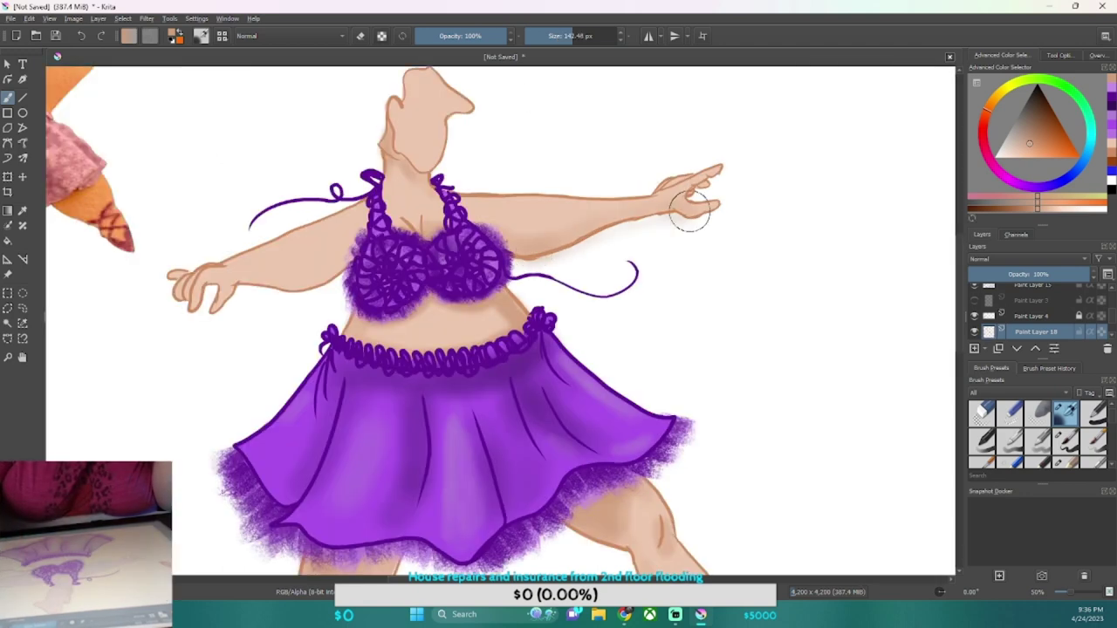
Shade the cane-side arm and hand with the darker skin tone and erase the shading that spills past the outlines
key(e)
drag(338, 284, 213, 288)
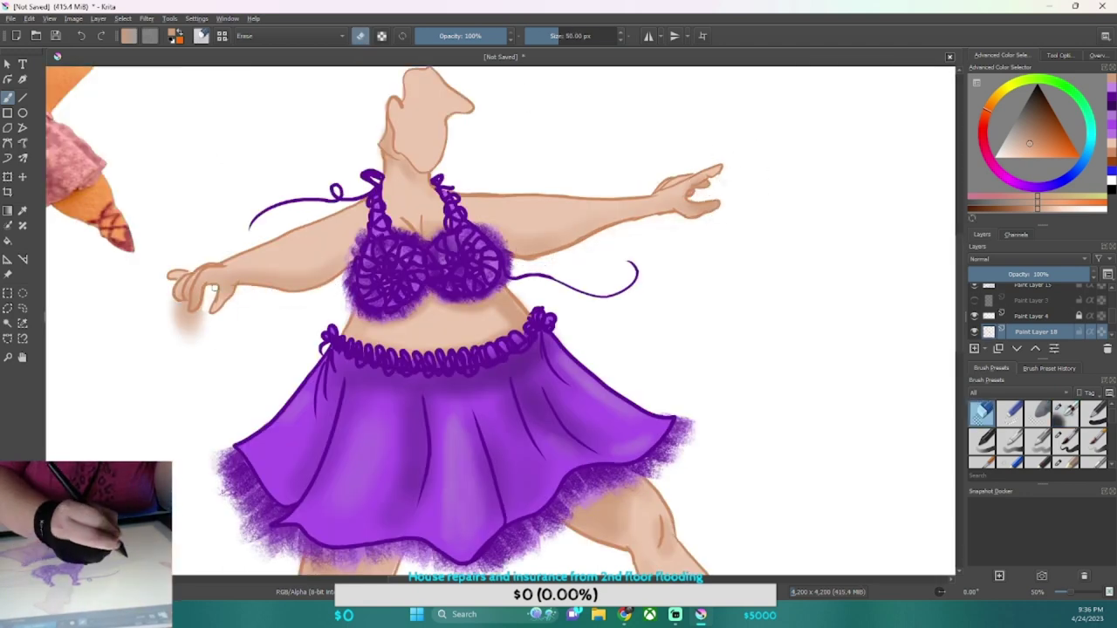
scroll(501, 320, down, 3)
key(plus)
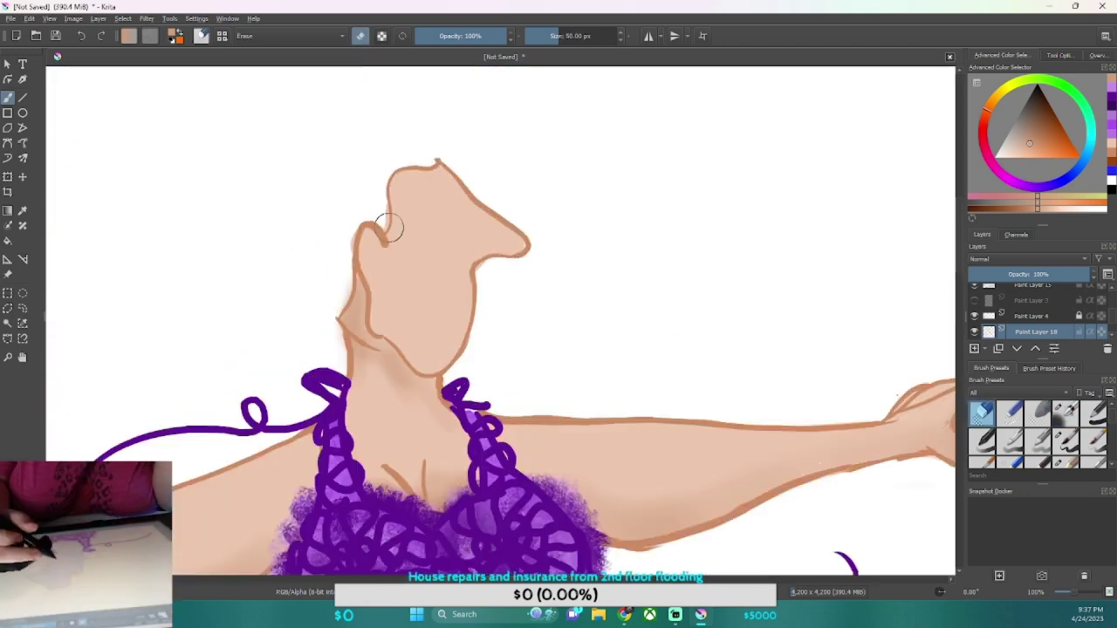
Shade the ear and the back edge of the face, and erase the overspill around the head
click(1064, 414)
key(e)
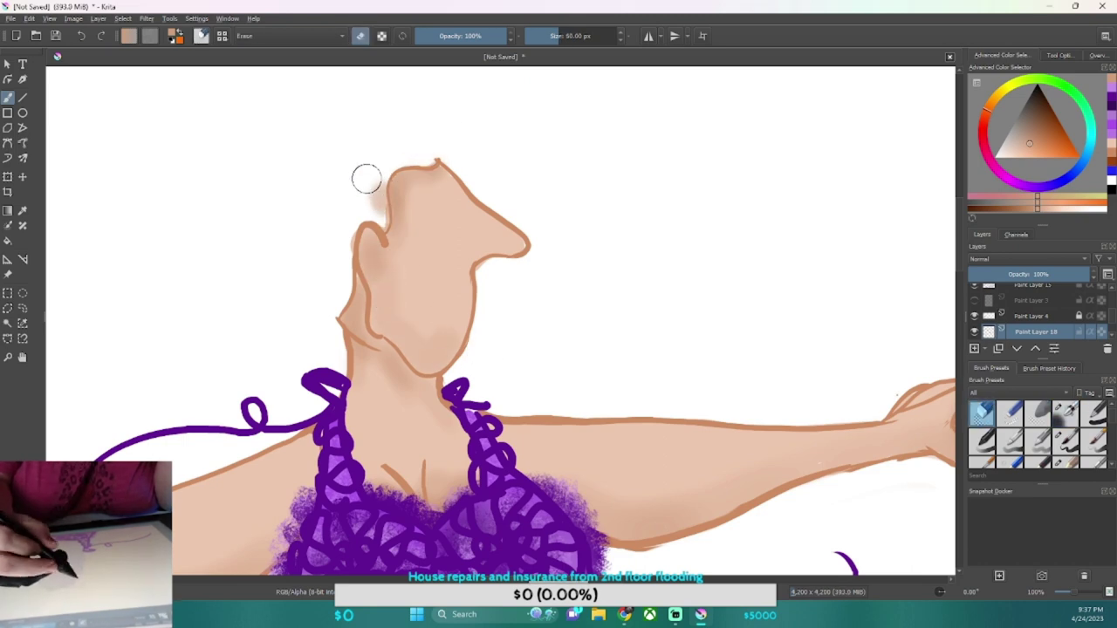
click(504, 279)
Touch up the base skin fill at the tip of the nose with the light skin tone and a 15 px brush
key(slash)
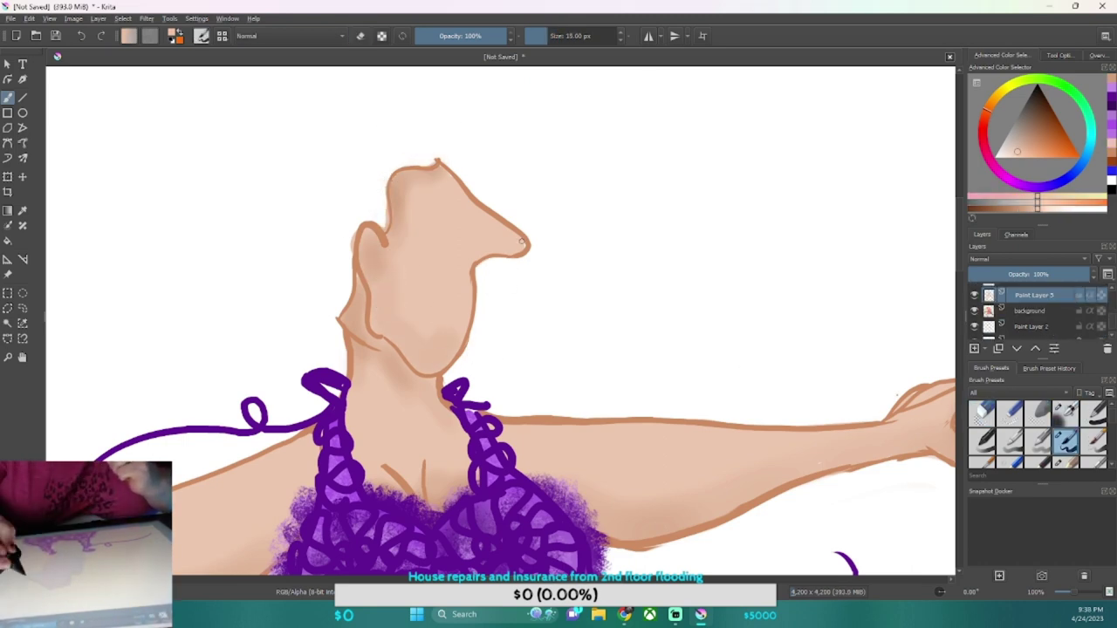
scroll(502, 321, down, 3)
key(minus)
key(minus)
key(minus)
key(minus)
Add a paint layer beneath the costume line art and touch up the trim with purple at 15 px
click(1034, 307)
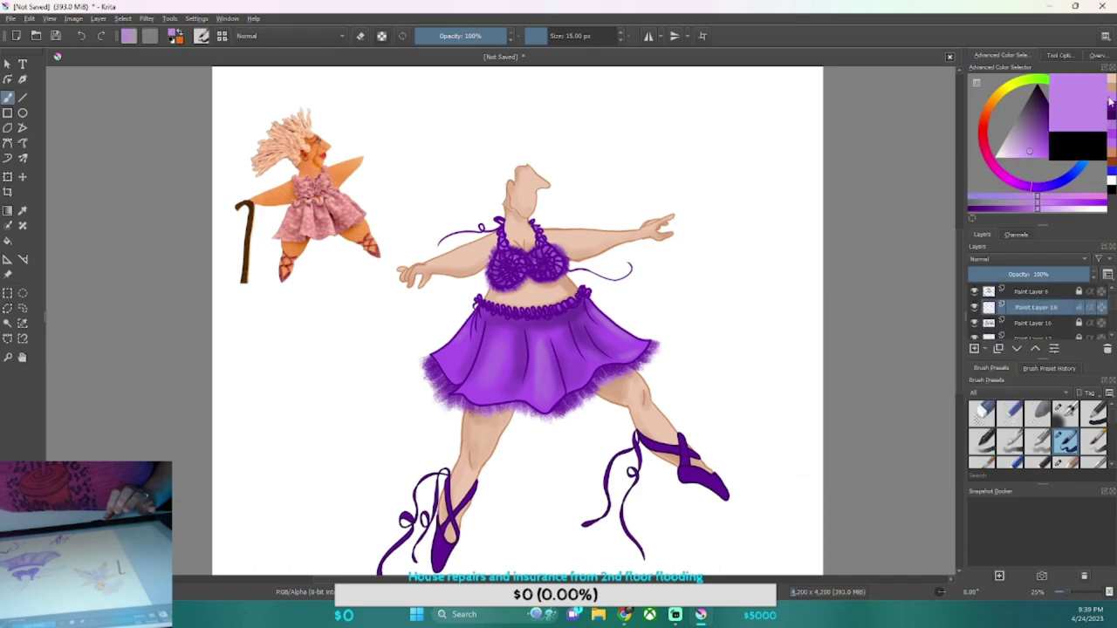
key(plus)
key(plus)
key(plus)
scroll(611, 279, down, 3)
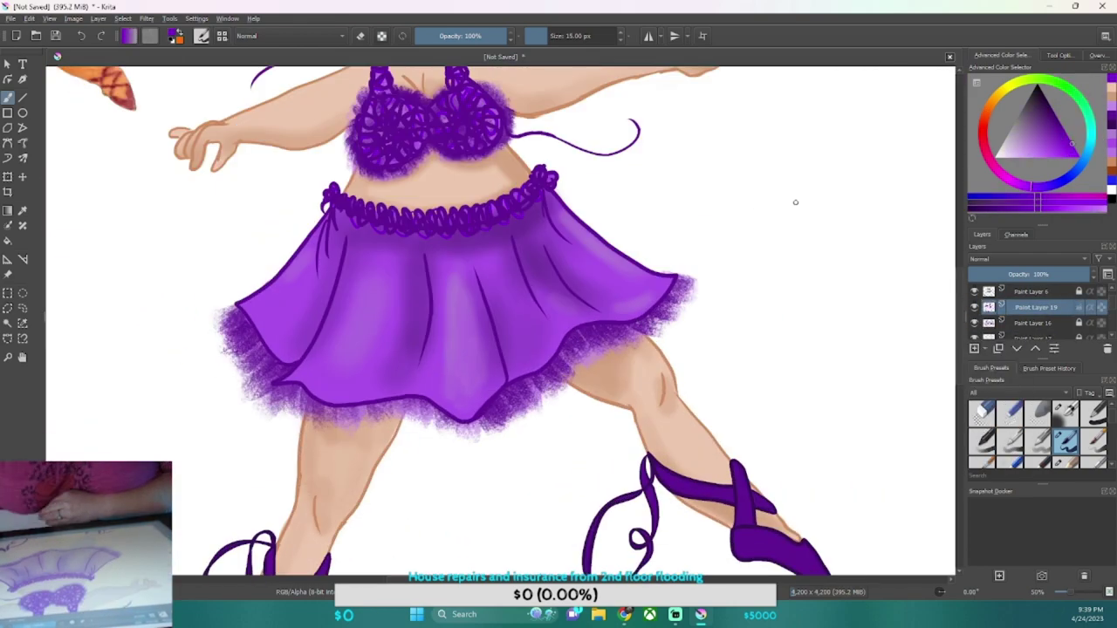
Save the drawing as w1.kra
key(2)
click(11, 18)
click(40, 77)
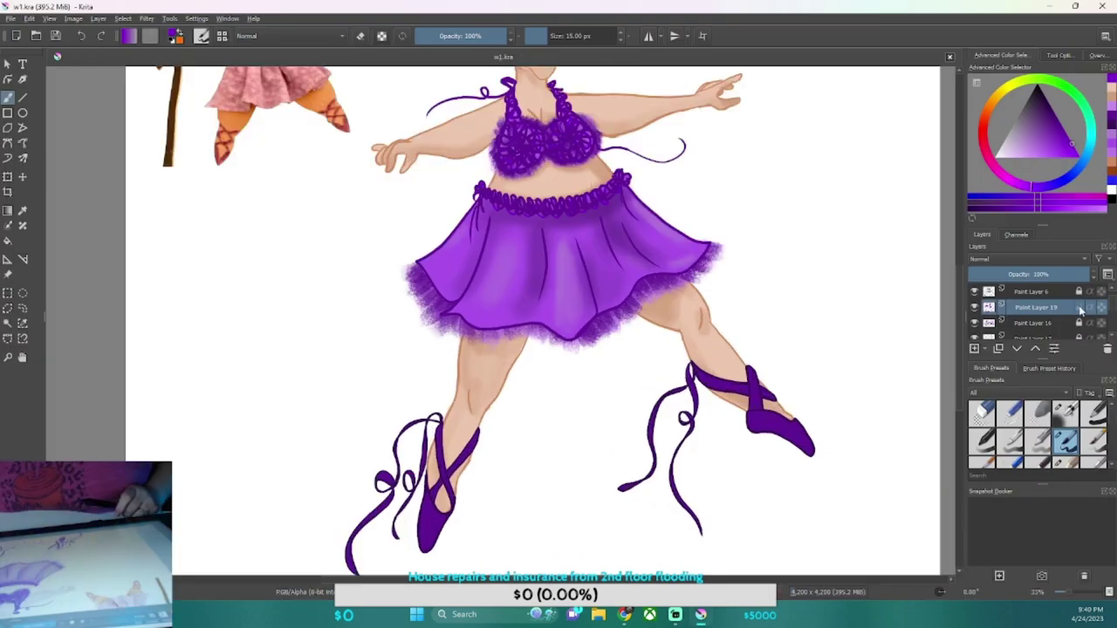
On a new paint layer, airbrush light purple highlights on the shoes and lacing at 84.62 px, erasing overspill with a 50 px eraser
click(1025, 307)
key(b)
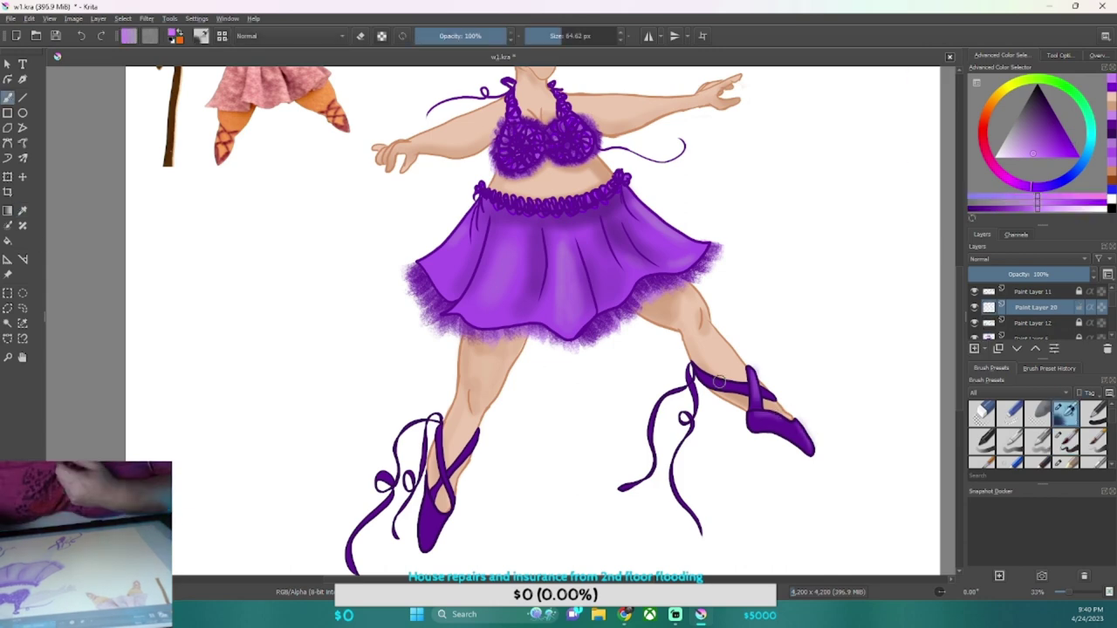
key(e)
drag(462, 441, 432, 532)
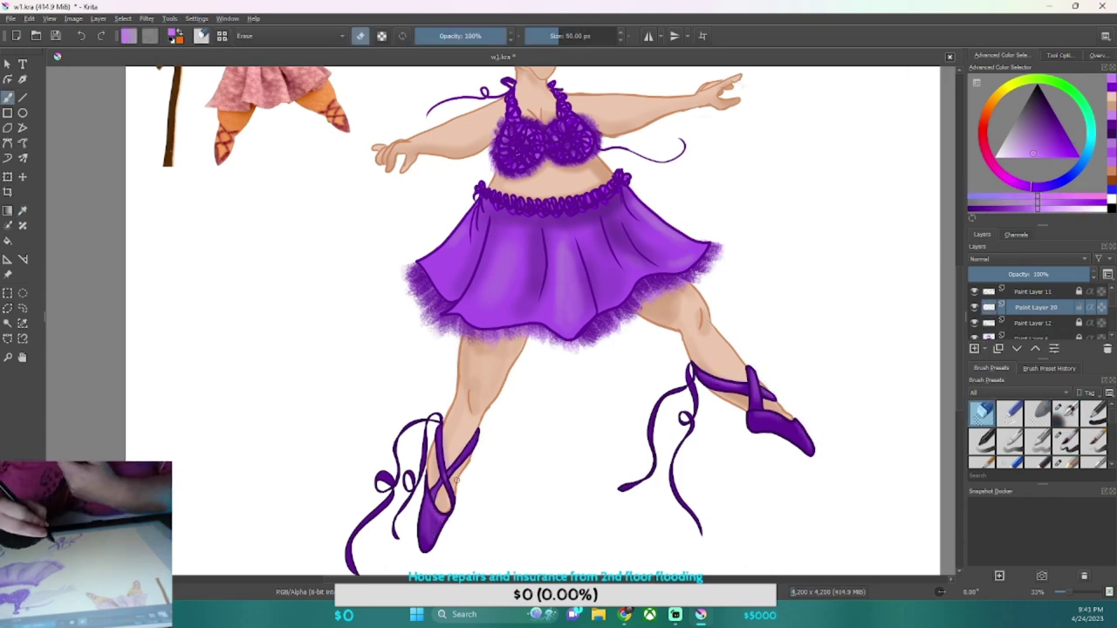
drag(389, 489, 377, 467)
Airbrush light purple highlights along the loose ribbons of the raised foot and erase the overspill at 50 px
scroll(579, 183, up, 3)
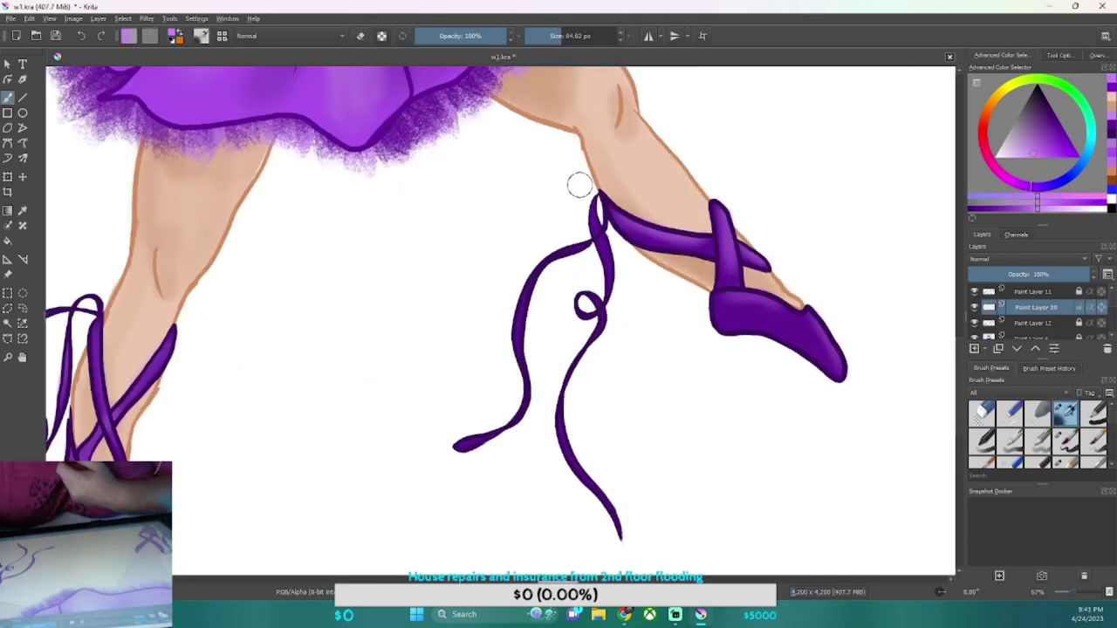
drag(593, 201, 567, 454)
drag(519, 279, 462, 454)
drag(575, 258, 582, 301)
drag(602, 358, 586, 524)
drag(458, 454, 522, 266)
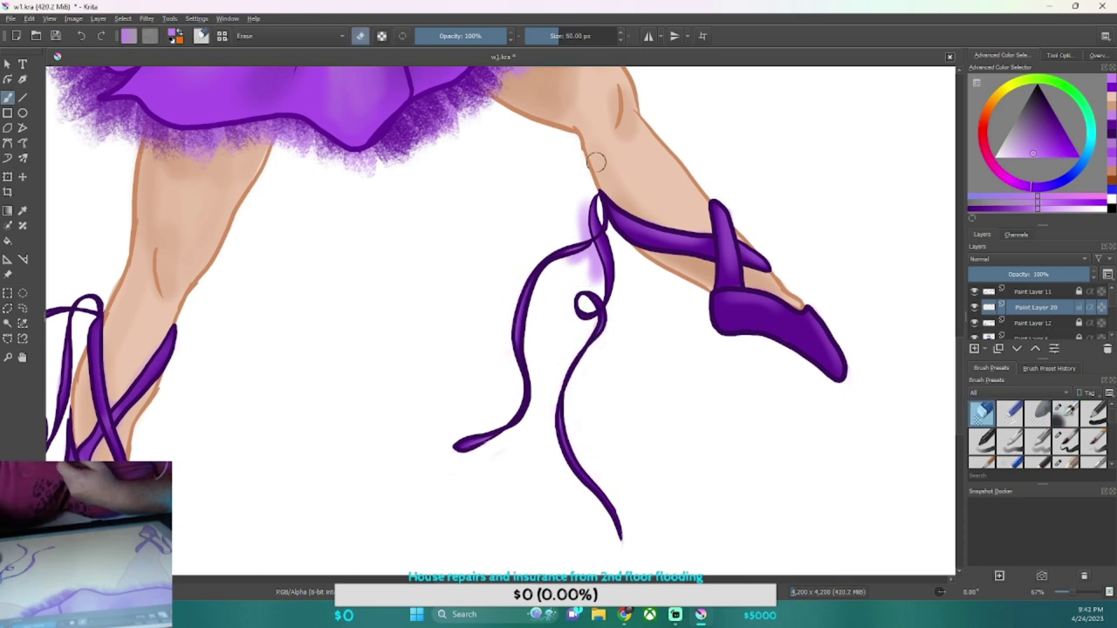
Airbrush soft black ground shadows beneath both feet at 541.91 px on the layer just above the white backdrop
scroll(596, 262, down, 4)
click(1065, 412)
click(1034, 299)
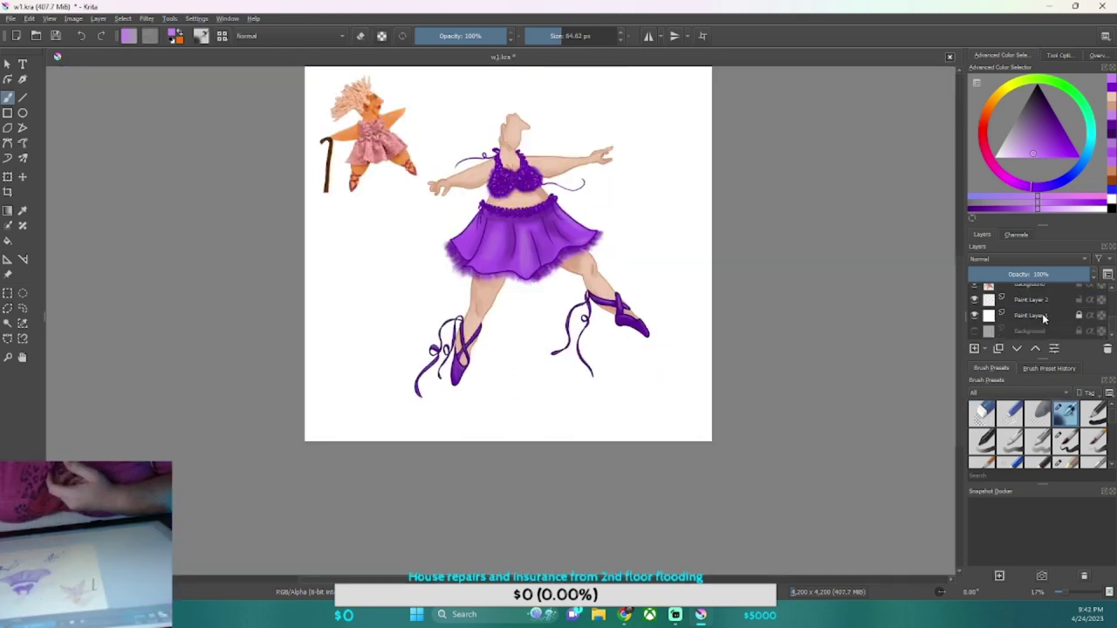
click(1110, 195)
drag(602, 371, 663, 368)
mouse_move(436, 384)
mouse_down()
mouse_move(386, 374)
mouse_move(340, 331)
mouse_up()
drag(611, 366, 690, 371)
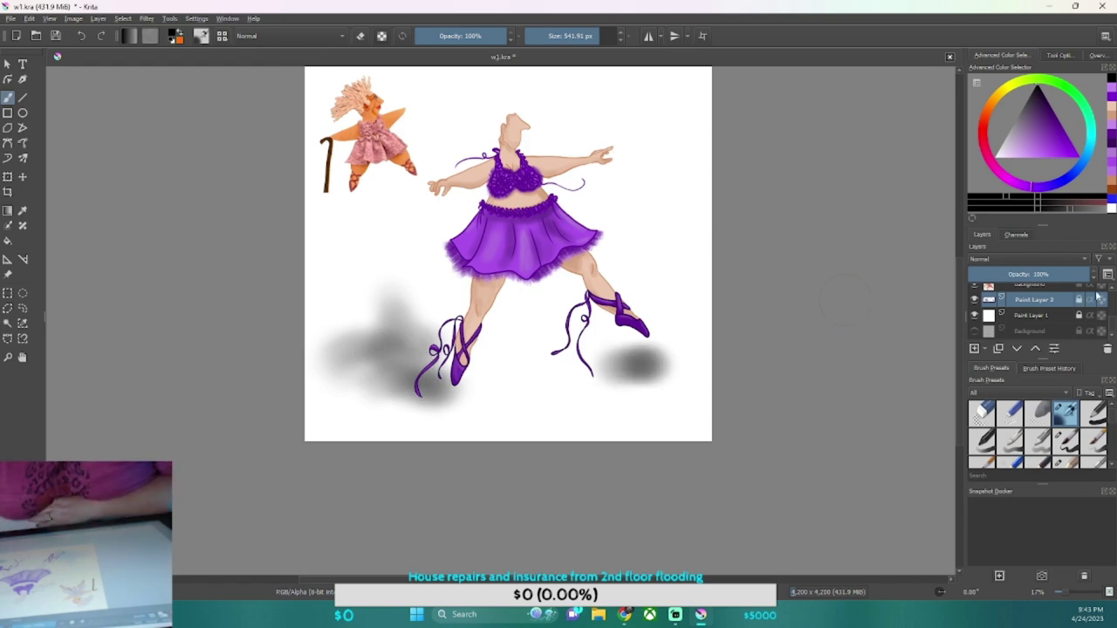
Show the blue sketch above the artwork, add a paint layer over it for the hair, and save the drawing
mouse_move(1091, 273)
mouse_down()
mouse_move(1064, 274)
mouse_move(1051, 183)
mouse_up()
scroll(1049, 294, down, 2)
scroll(1038, 332, up, 3)
click(1059, 177)
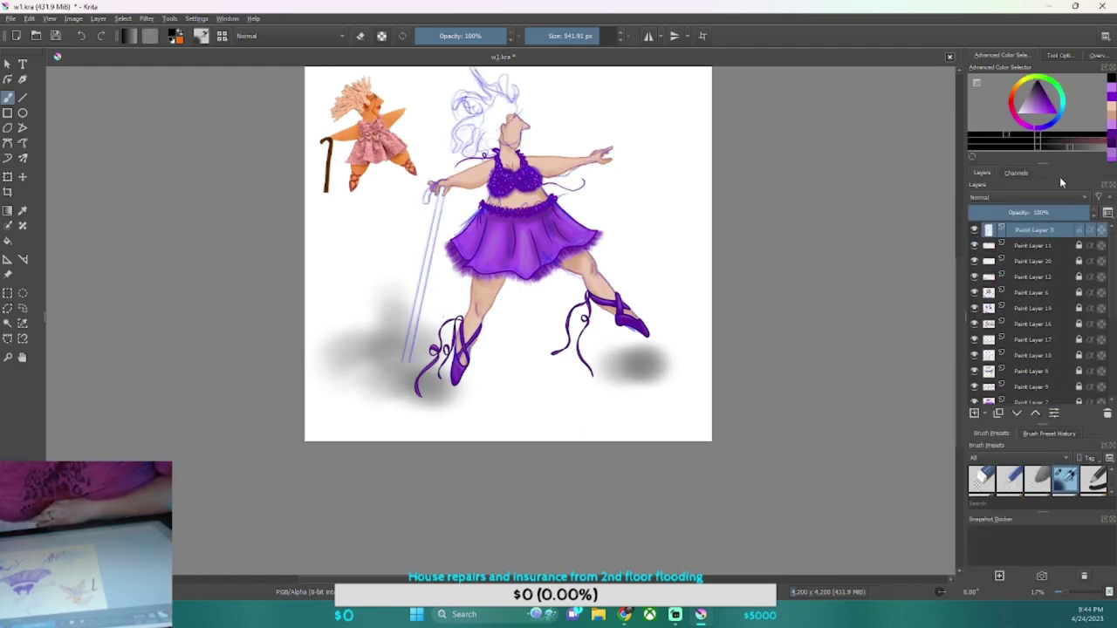
scroll(683, 265, up, 5)
drag(1040, 440, 1038, 349)
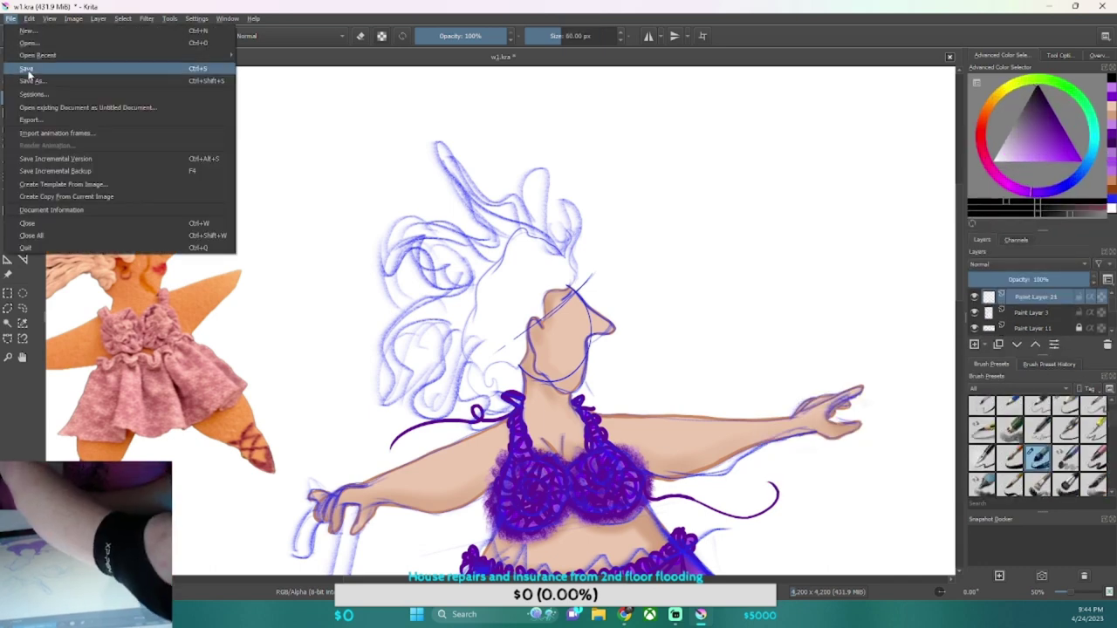
key(ctrl+s)
Paint the flowing hair in pale lavender strands following the sketch, sweeping back from the face
drag(565, 277, 573, 234)
mouse_move(481, 212)
mouse_down()
mouse_move(447, 311)
mouse_move(522, 334)
mouse_move(453, 376)
mouse_move(512, 378)
mouse_move(474, 373)
mouse_move(603, 227)
mouse_up()
drag(453, 201, 375, 349)
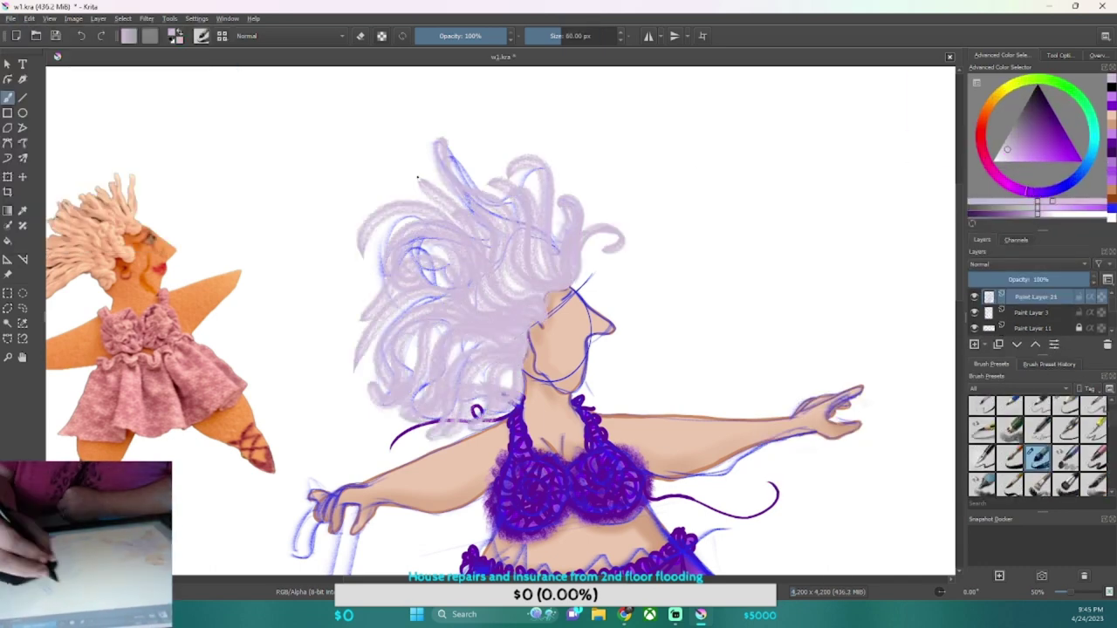
Add a paint layer beneath the lavender hair and paint near-black strands for depth
click(1034, 312)
click(1027, 103)
drag(523, 175, 548, 291)
mouse_move(453, 131)
mouse_down()
mouse_move(366, 279)
mouse_move(410, 419)
mouse_up()
drag(506, 196, 397, 314)
drag(524, 166, 560, 283)
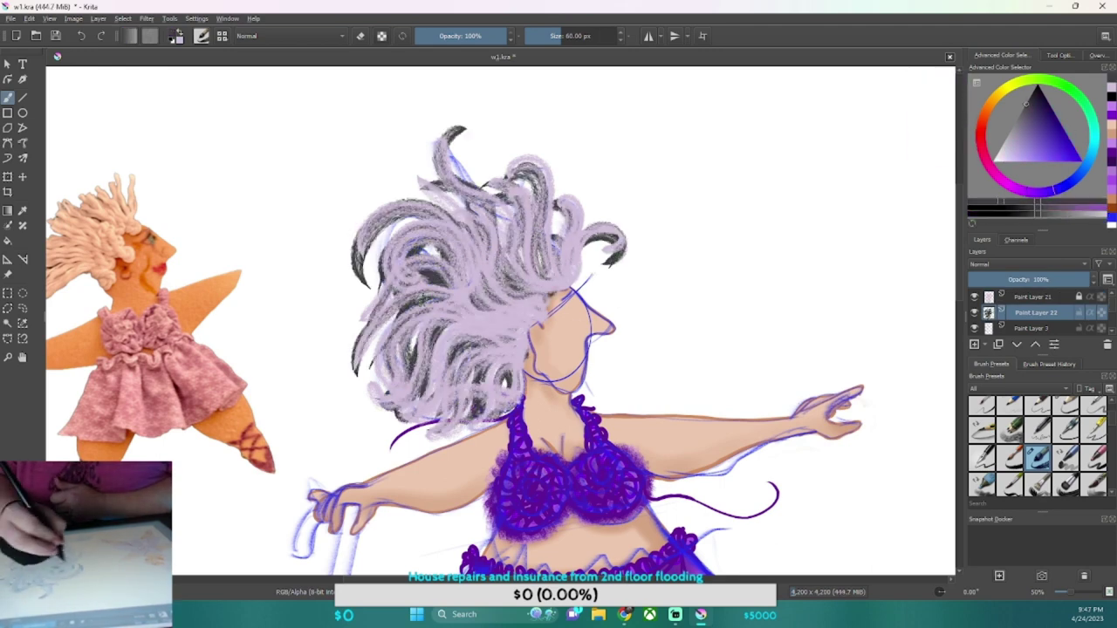
Paint mid-grey strands on a new layer between the lavender and near-black hair
click(1003, 204)
drag(541, 174, 559, 275)
drag(454, 161, 384, 288)
drag(419, 244, 349, 384)
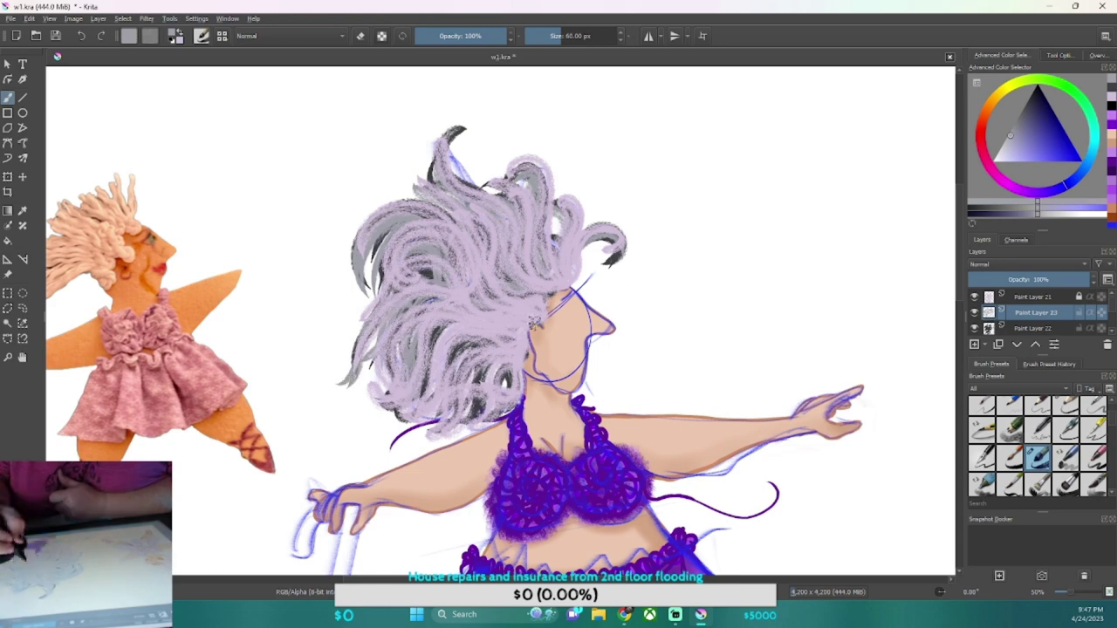
drag(410, 419, 473, 209)
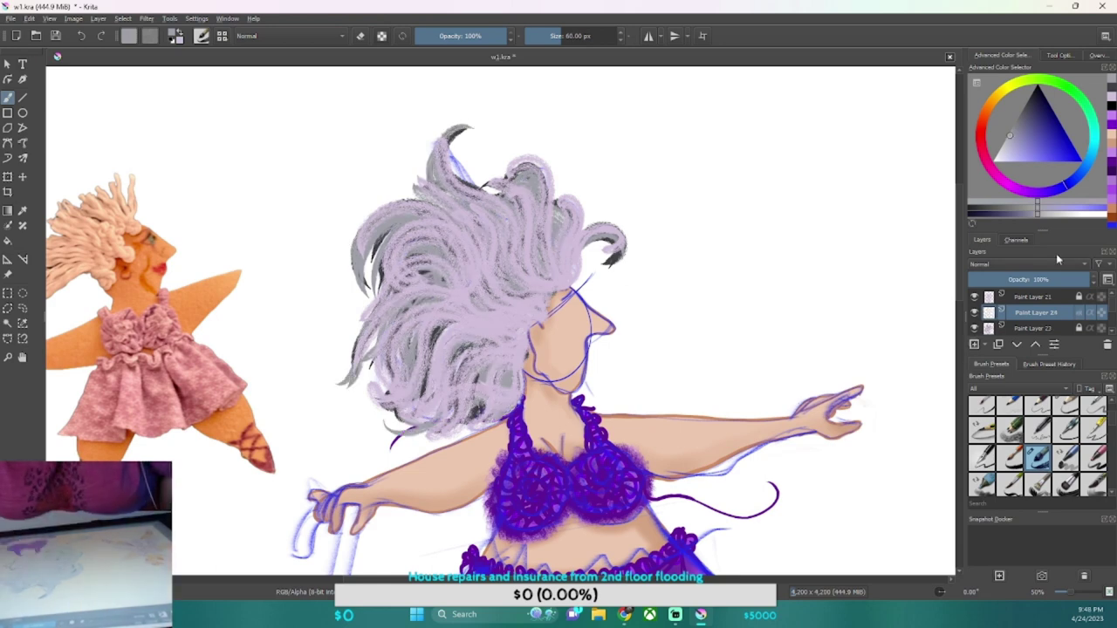
On another layer beneath the lavender hair, paint white strands with a bristle brush at 70 px
click(1090, 204)
scroll(1036, 444, down, 3)
click(1065, 451)
drag(471, 410, 410, 323)
drag(454, 218, 358, 375)
drag(410, 148, 523, 288)
drag(532, 166, 541, 275)
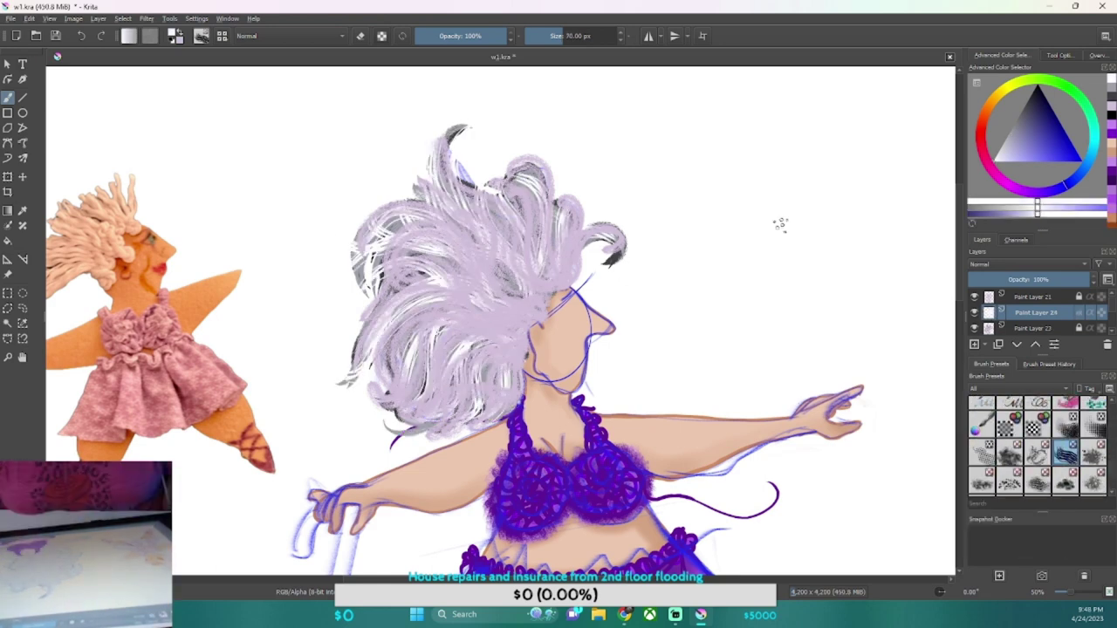
Fill the backdrop with black and layer white and light grey strands over the lavender hair at 70 px
scroll(1084, 334, down, 5)
key(ctrl+z)
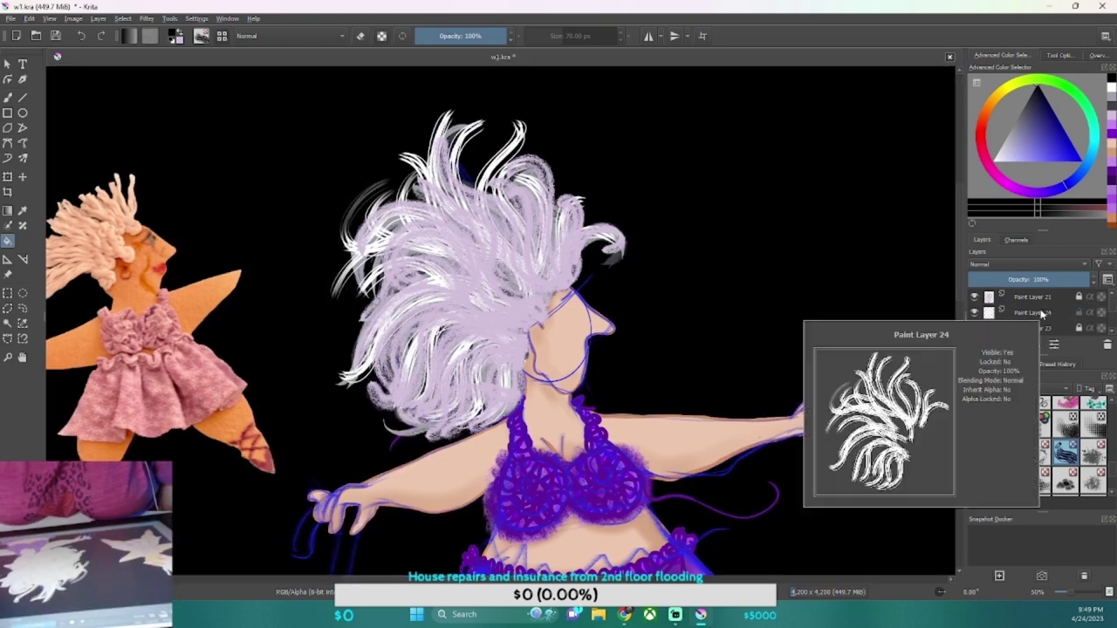
click(974, 344)
drag(523, 158, 436, 296)
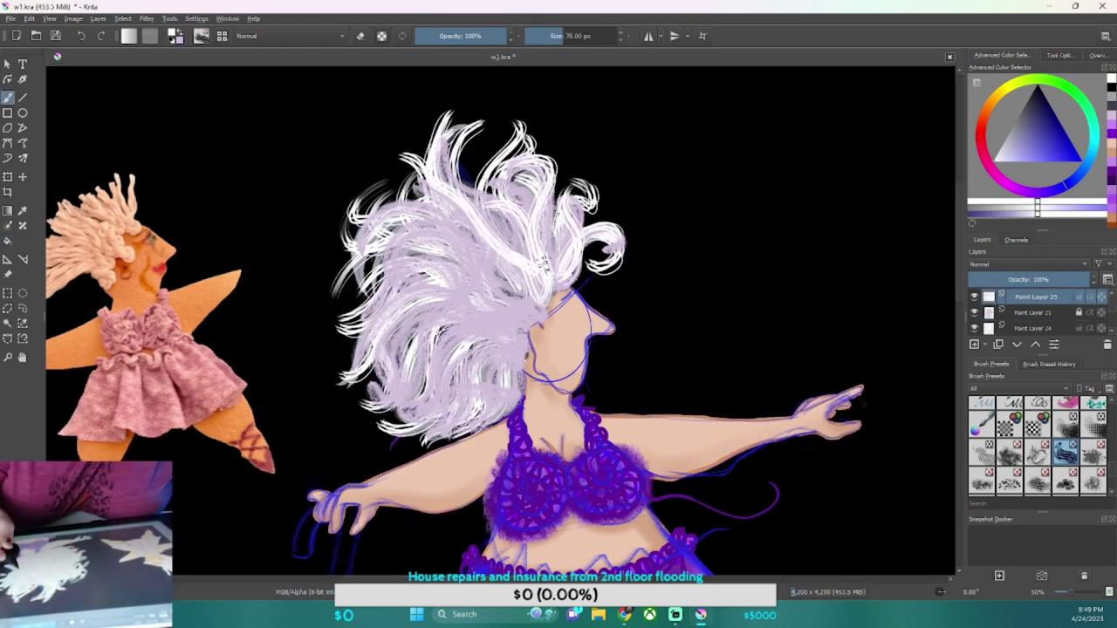
drag(392, 175, 489, 410)
drag(367, 332, 506, 122)
drag(558, 175, 331, 296)
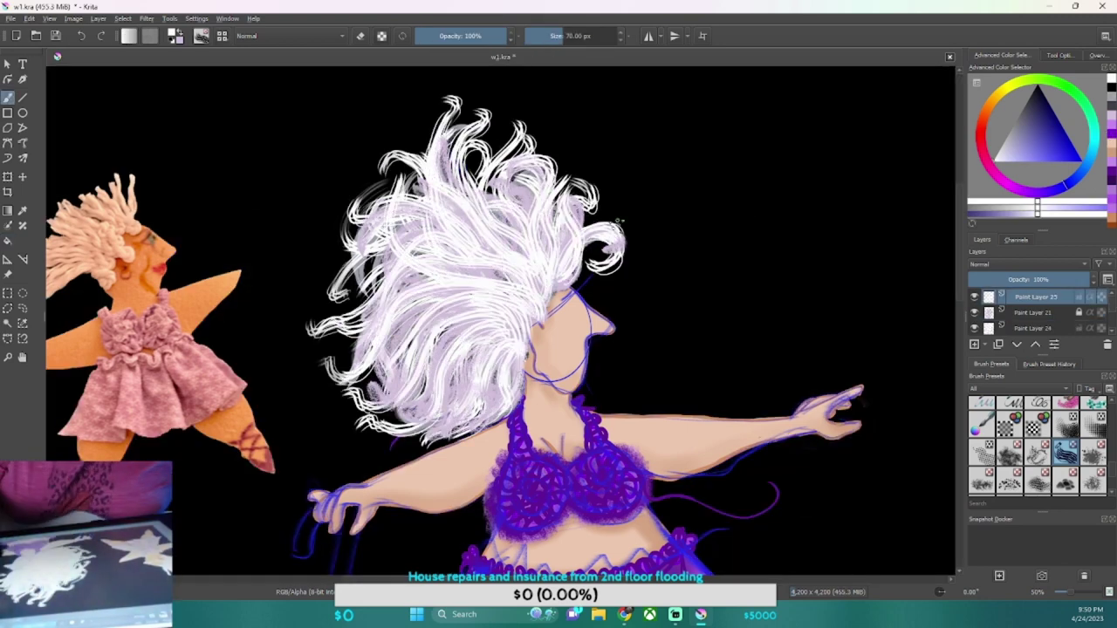
key(Insert)
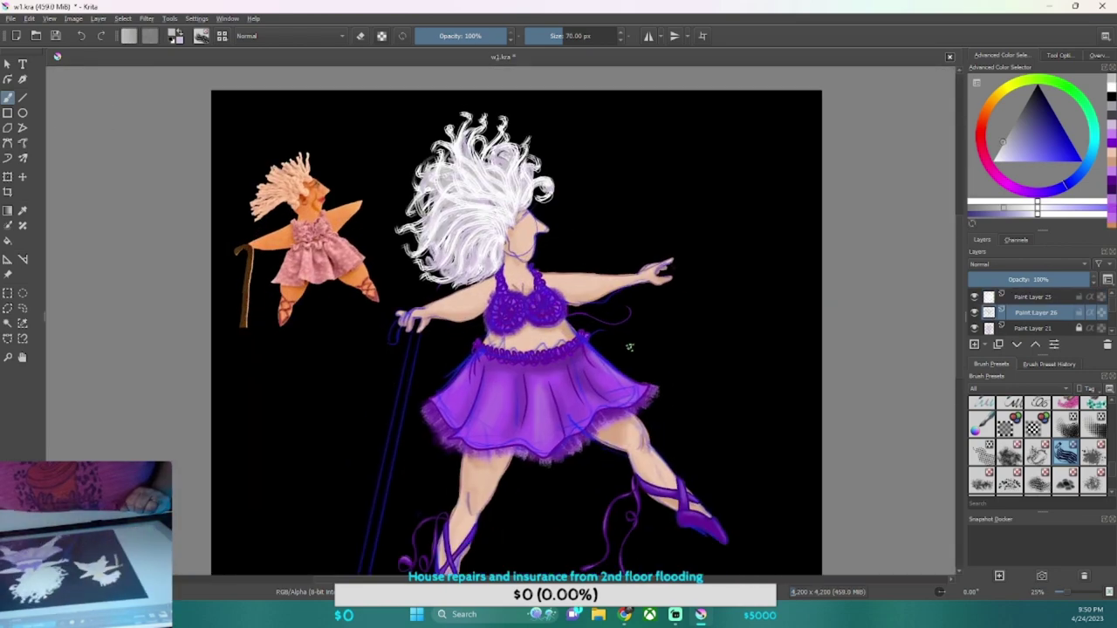
Draw a dark purple hoop earring with light purple beads on new paint layers at 15 px
key(Insert)
key(slash)
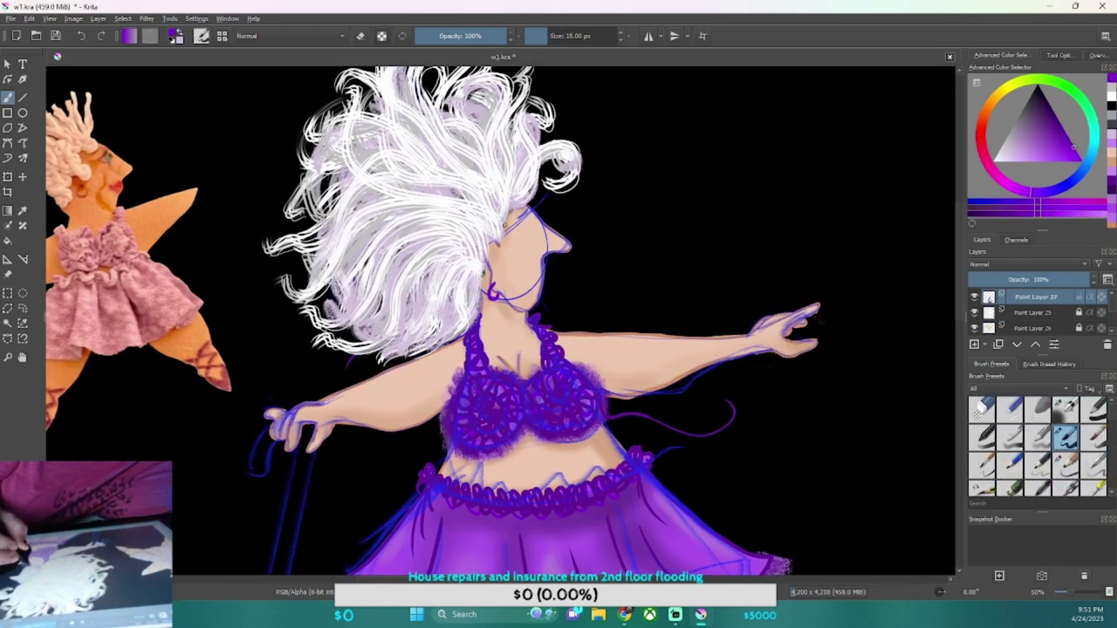
key(Insert)
scroll(648, 256, up, 3)
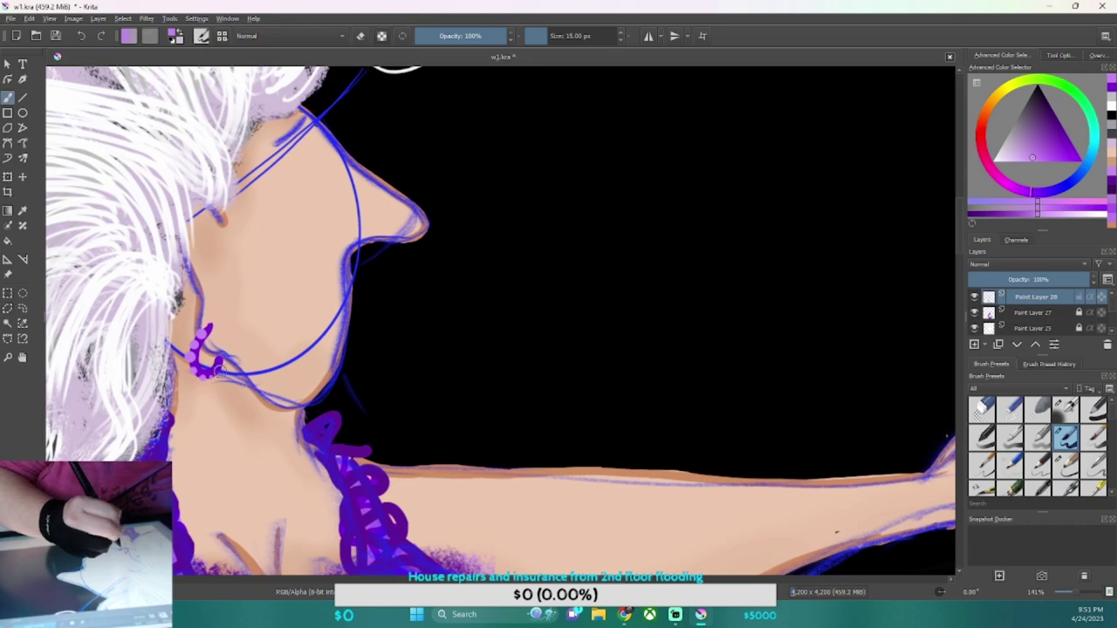
key(Page_Down)
key(Page_Up)
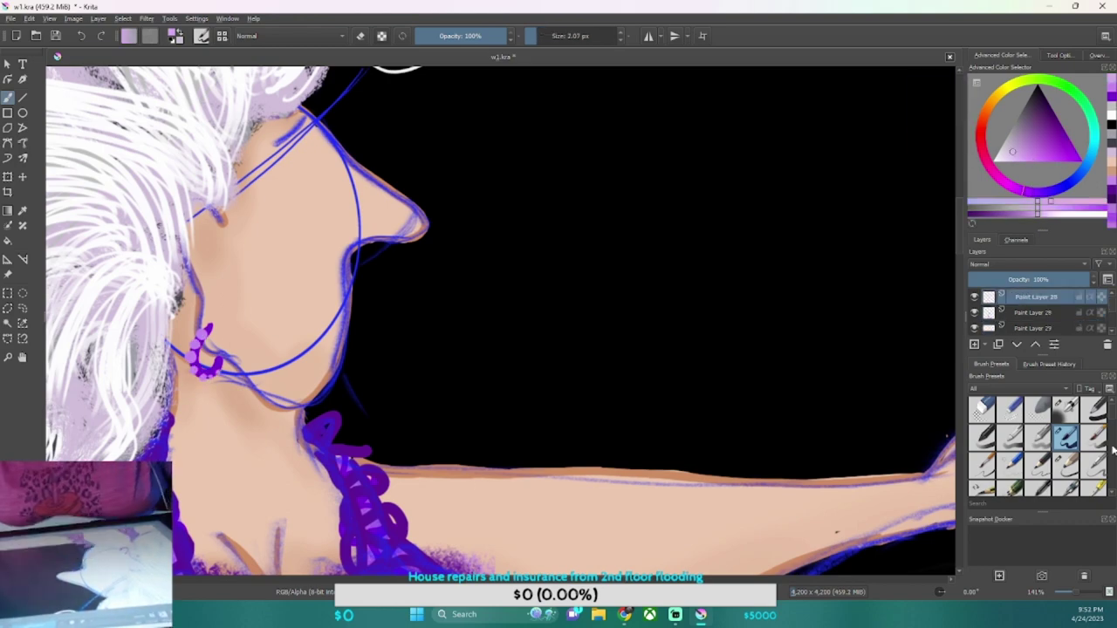
Draw the inner ear contours in tan at 6.98 px on a new layer beneath the earring, and save the drawing
key(slash)
scroll(295, 190, down, 3)
key(Page_Down)
key(Page_Down)
key(Page_Down)
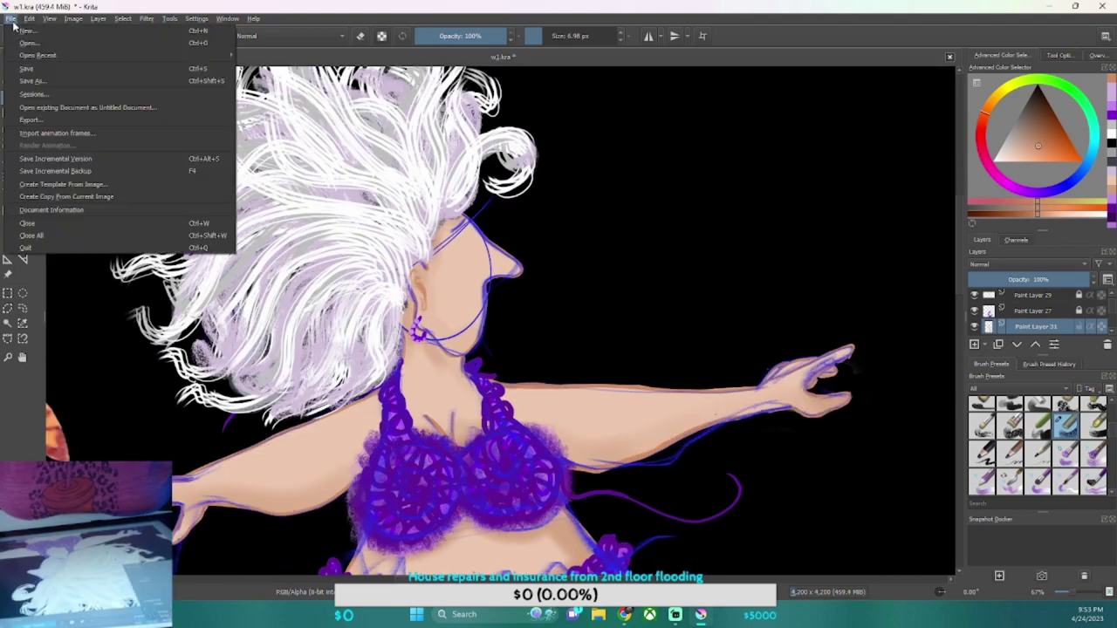
scroll(349, 218, down, 4)
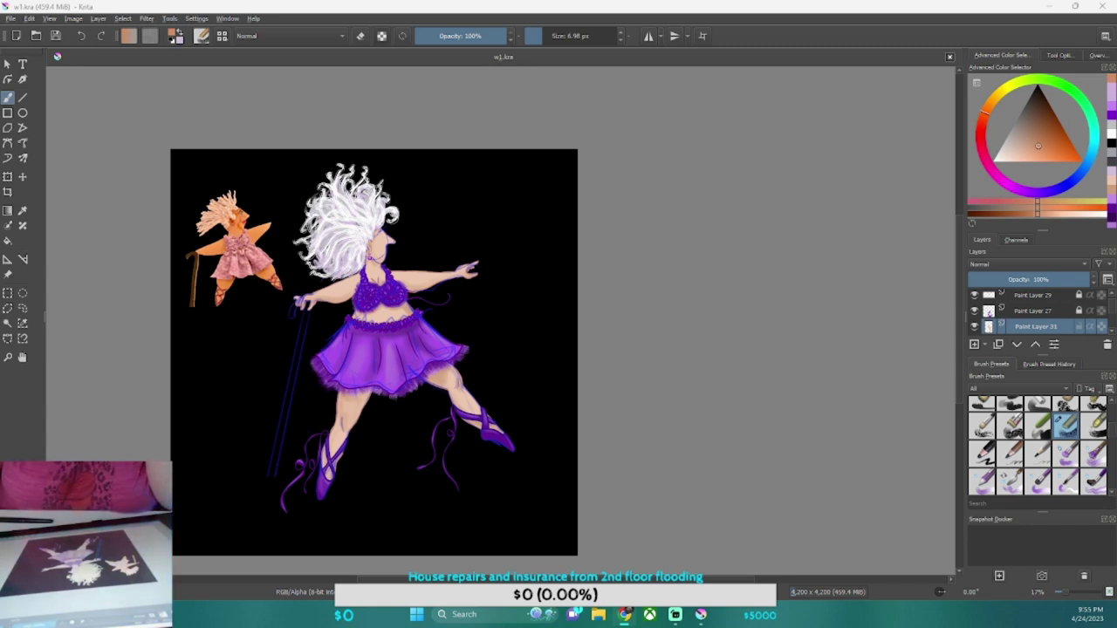
Outline the eye and its creases in tan at 2.07 px, and fill the eyeball with white at 9.29 px on a separate layer
scroll(362, 228, up, 8)
scroll(1012, 321, down, 2)
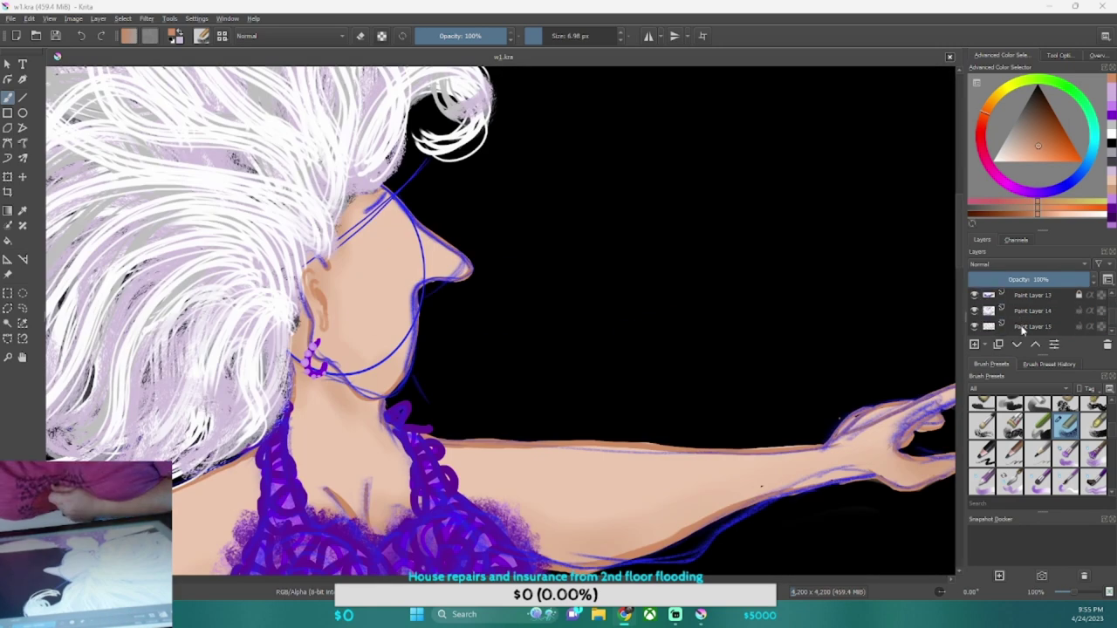
scroll(1023, 324, down, 2)
scroll(1035, 302, down, 1)
click(974, 332)
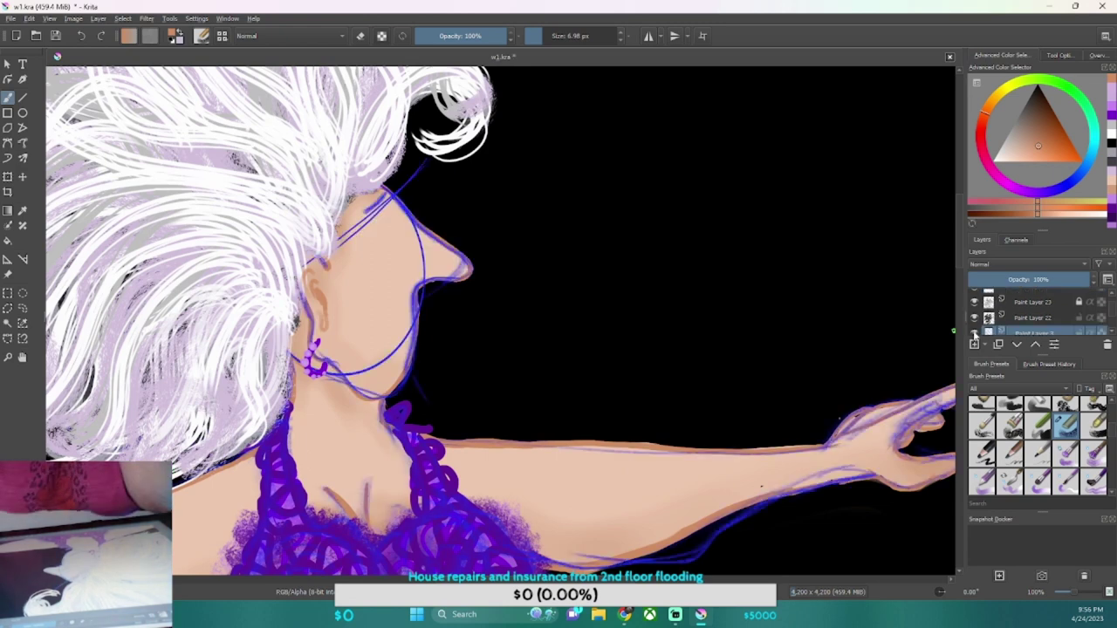
scroll(979, 333, down, 1)
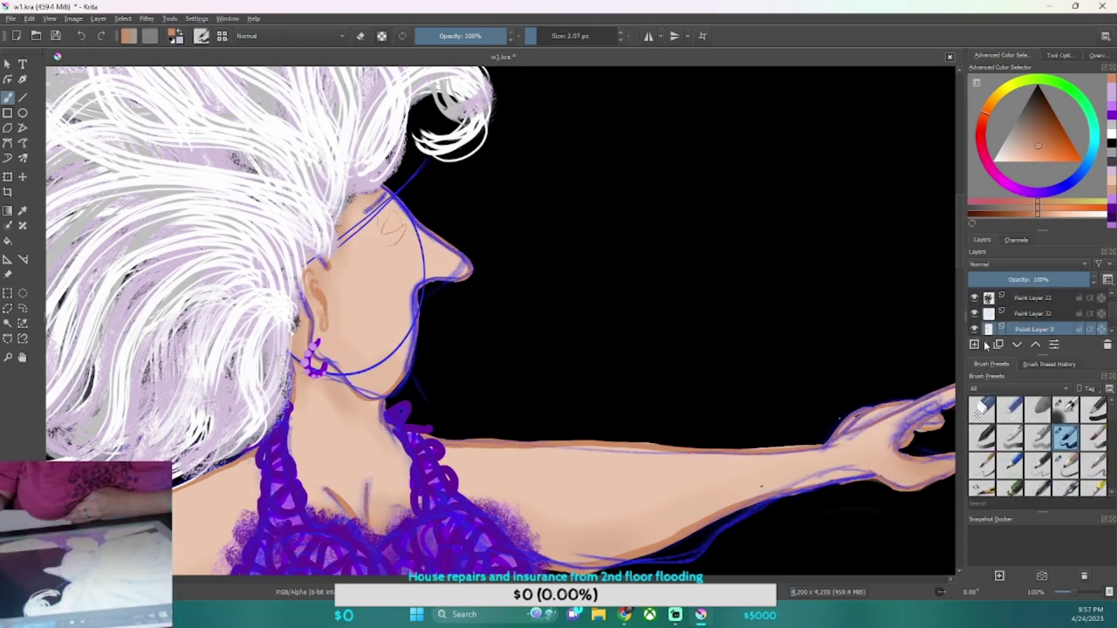
key(x)
scroll(392, 221, up, 2)
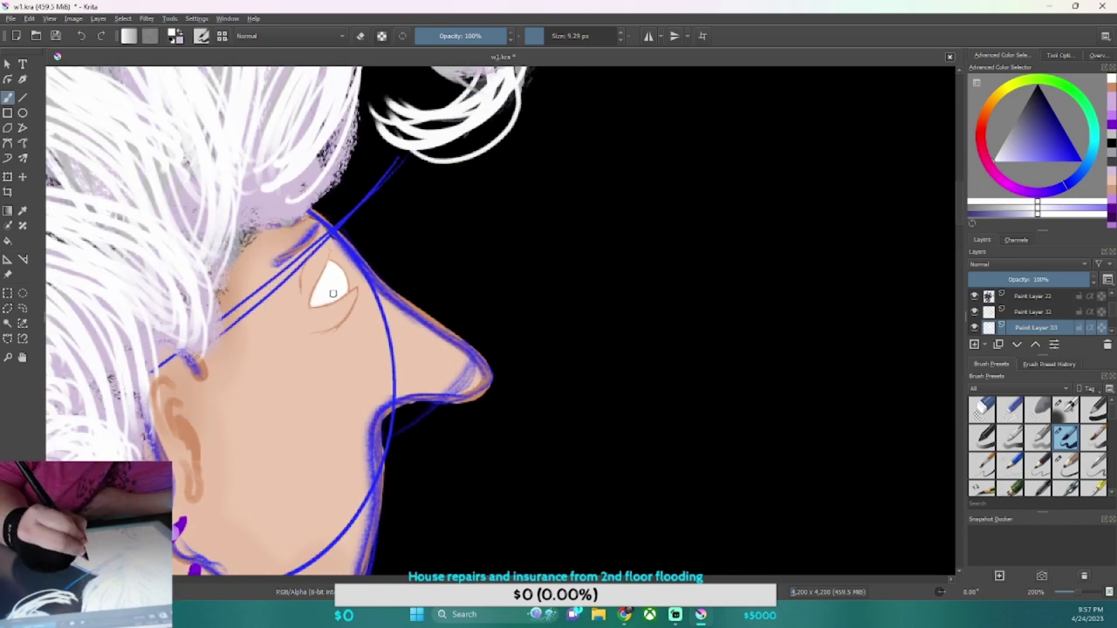
Paint the iris in blue at 9.29 px on a new layer, undoing the strokes that spill outside the eye
scroll(332, 293, down, 7)
scroll(333, 293, up, 8)
drag(1047, 153, 1069, 148)
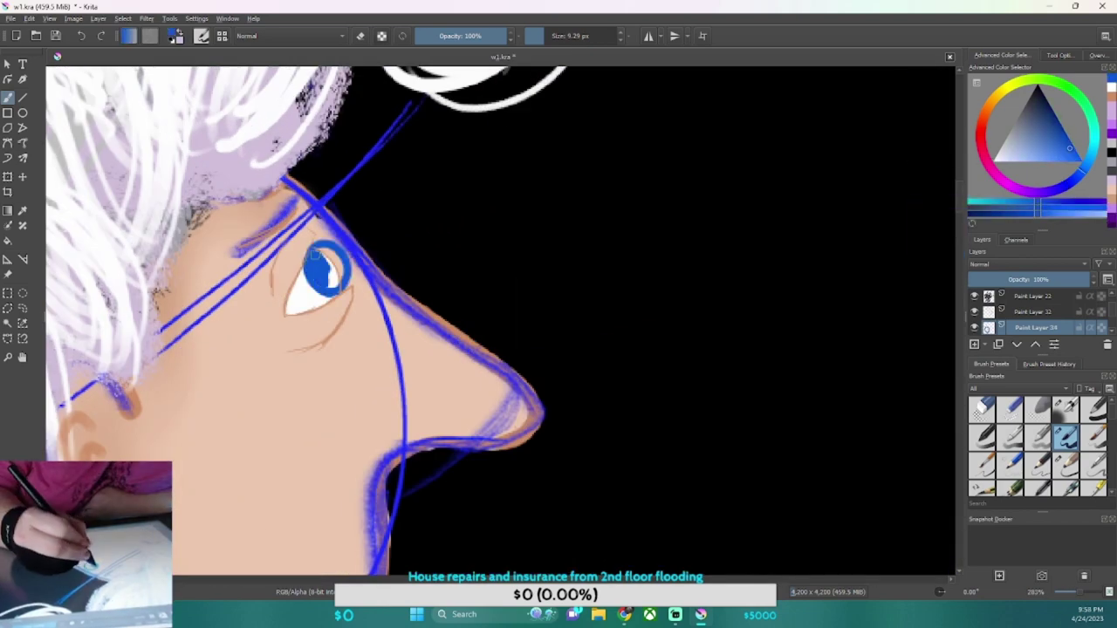
key(ctrl+z)
key(ctrl+z)
key(x)
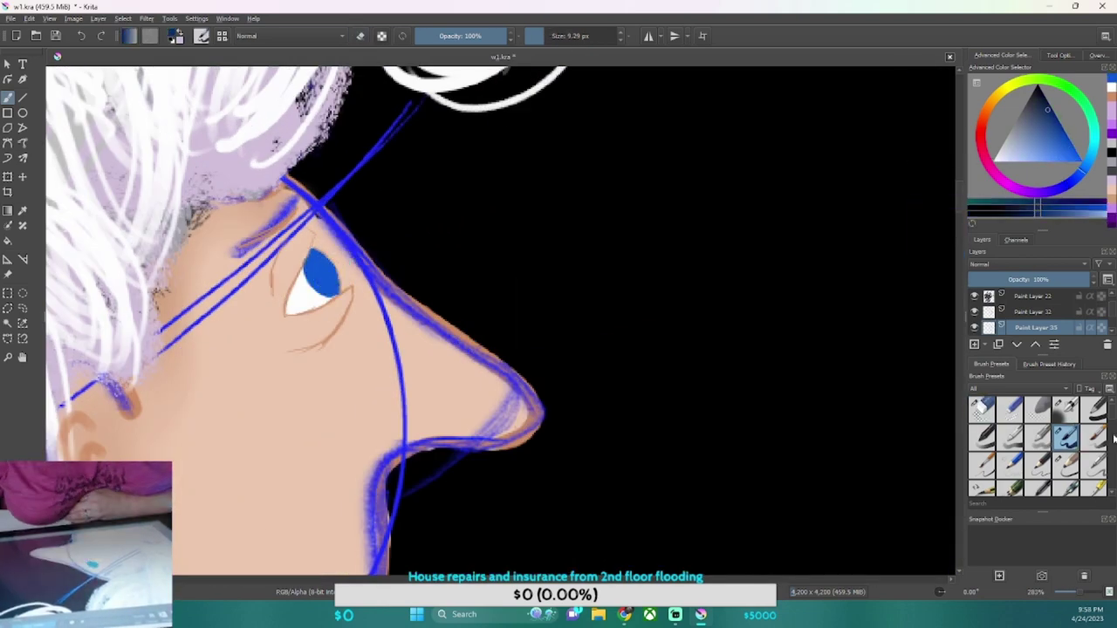
Add dark blue streaks to the iris with a bristle brush at 4.04 px on a new layer
scroll(1038, 445, down, 5)
key([)
key([)
key([)
key([)
key([)
drag(313, 266, 336, 281)
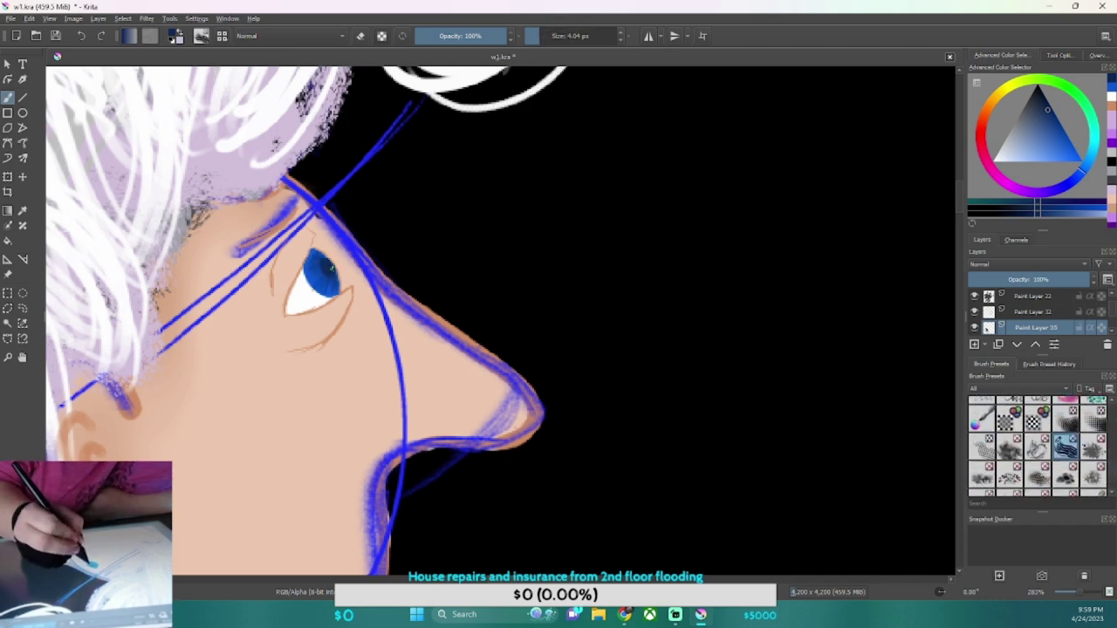
Deepen the iris with darker blue streaks on a new layer, and paint a black pupil at 9.29 px on another
key(Insert)
mouse_move(1066, 109)
mouse_down()
mouse_move(1043, 145)
mouse_move(1048, 105)
mouse_up()
key(Insert)
scroll(1038, 407, up, 5)
key(])
key(])
key(])
key(])
key(])
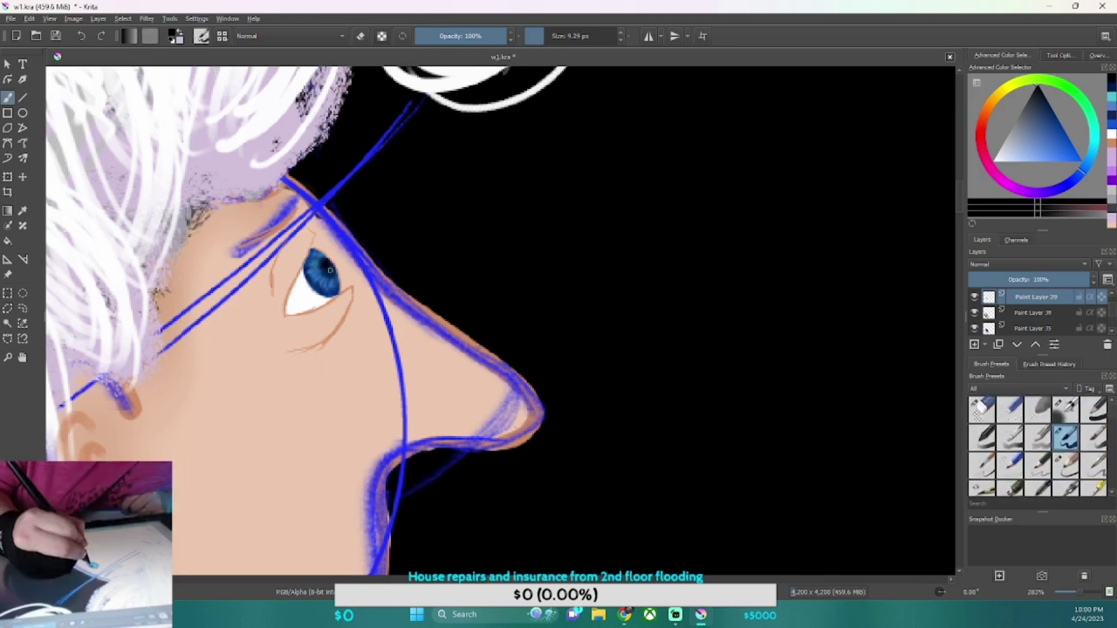
Airbrush a small white glint on the eye at 1.55 px on a new layer above the pupil
click(1064, 407)
scroll(436, 306, down, 5)
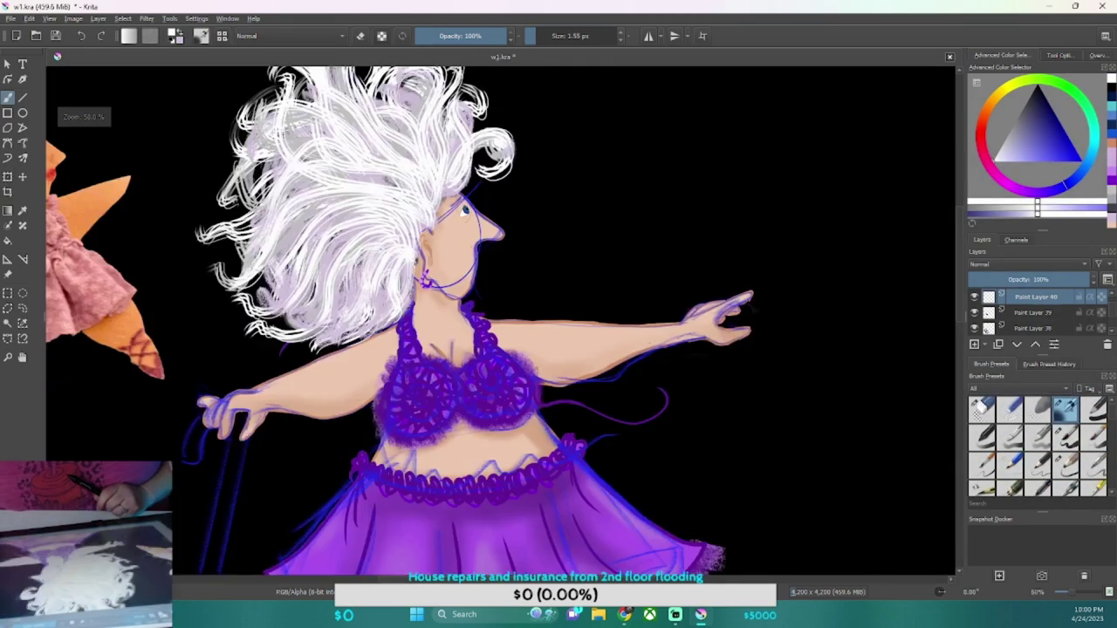
scroll(402, 279, up, 4)
Hide the blue sketch layer and touch up the base skin fill at the nose with light skin tone at 9.29 px
scroll(1024, 315, down, 3)
scroll(1013, 322, down, 2)
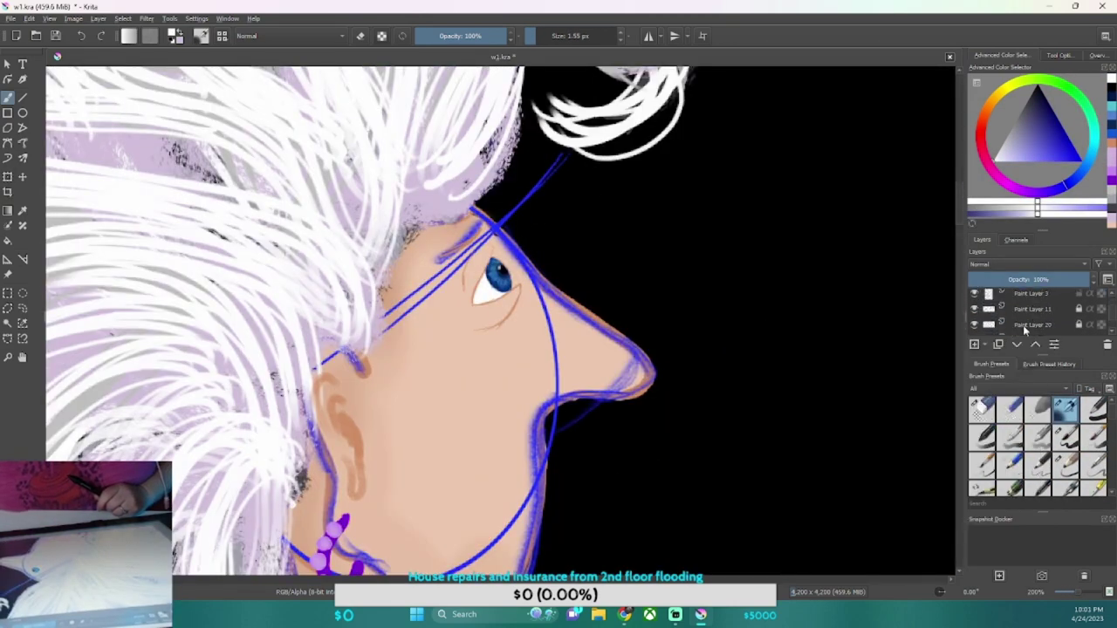
click(974, 303)
click(1032, 309)
key(/)
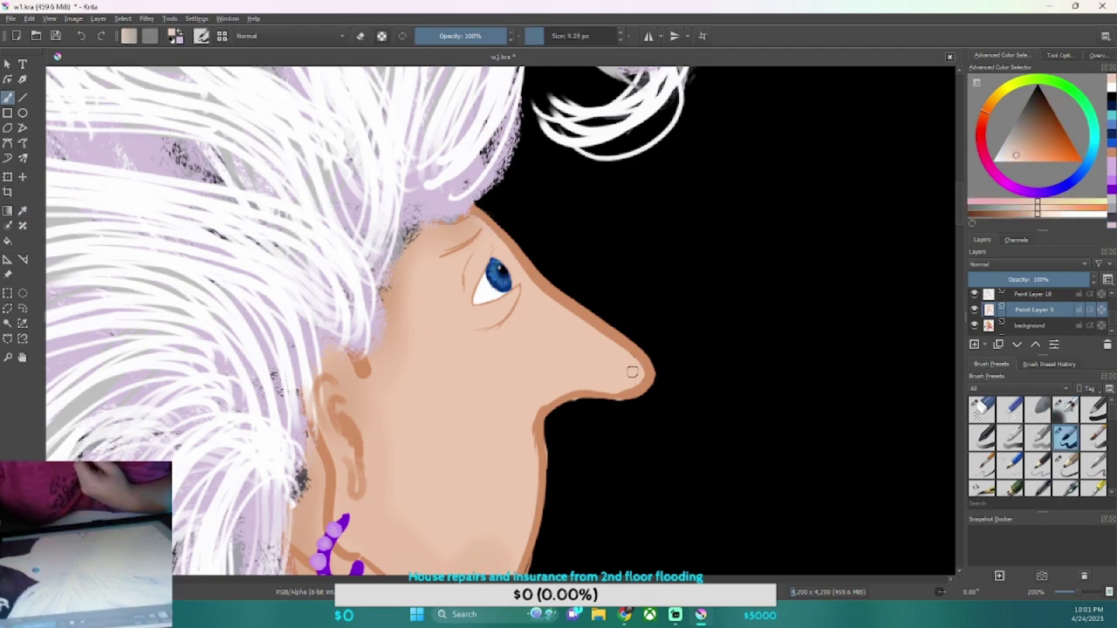
Erase the stray paint around the outstretched pointing hand and its forearm with the eraser at 11.08 px
scroll(500, 349, down, 3)
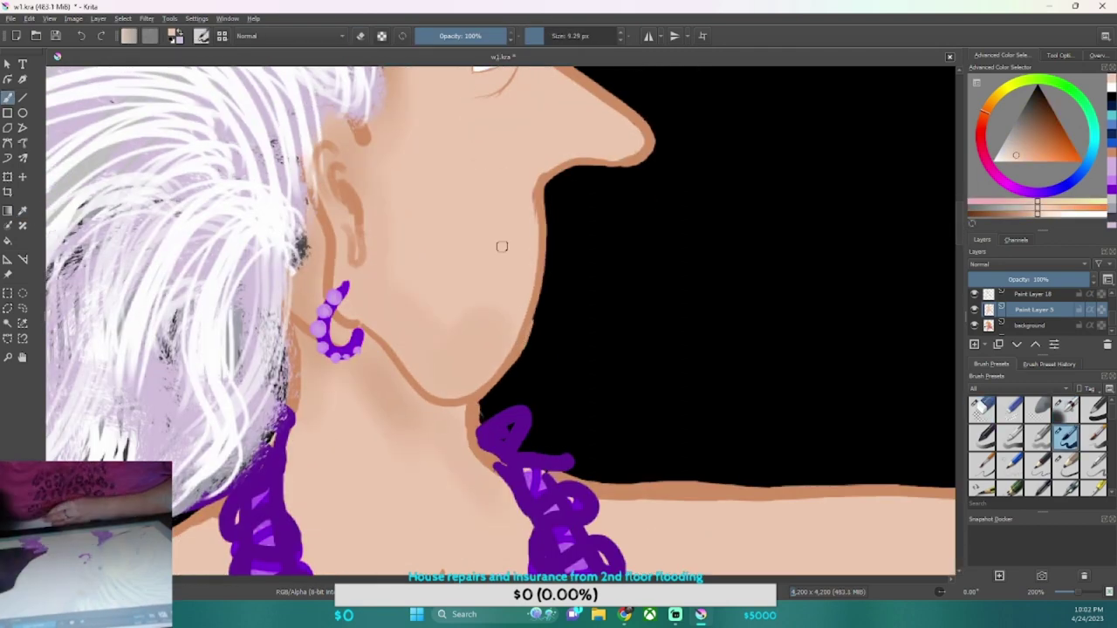
scroll(502, 246, right, 5)
scroll(884, 375, down, 3)
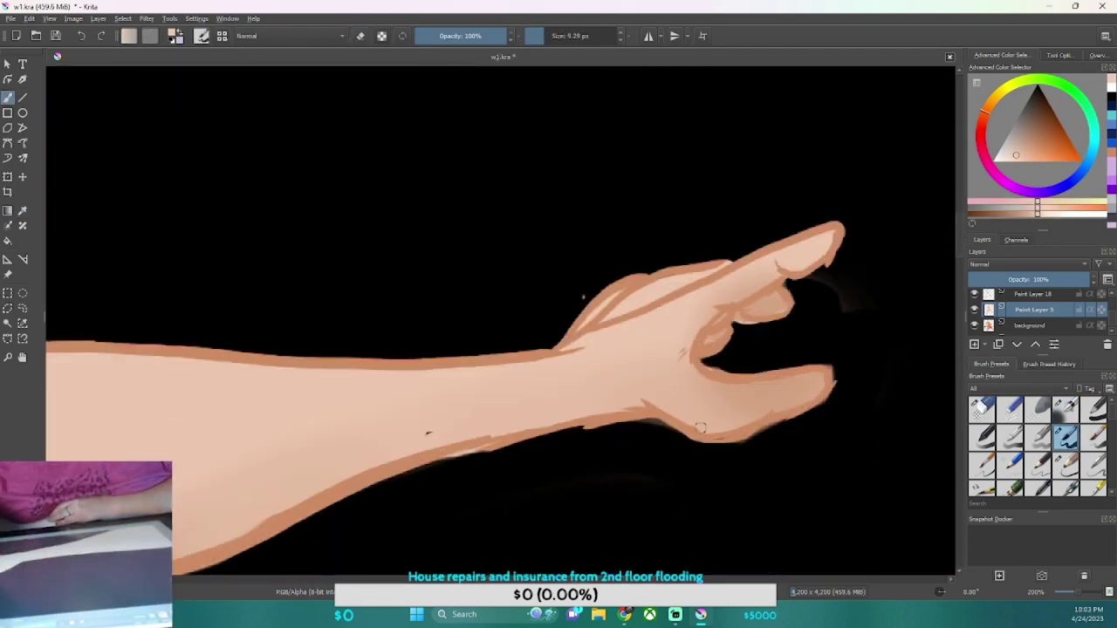
click(981, 407)
click(1034, 296)
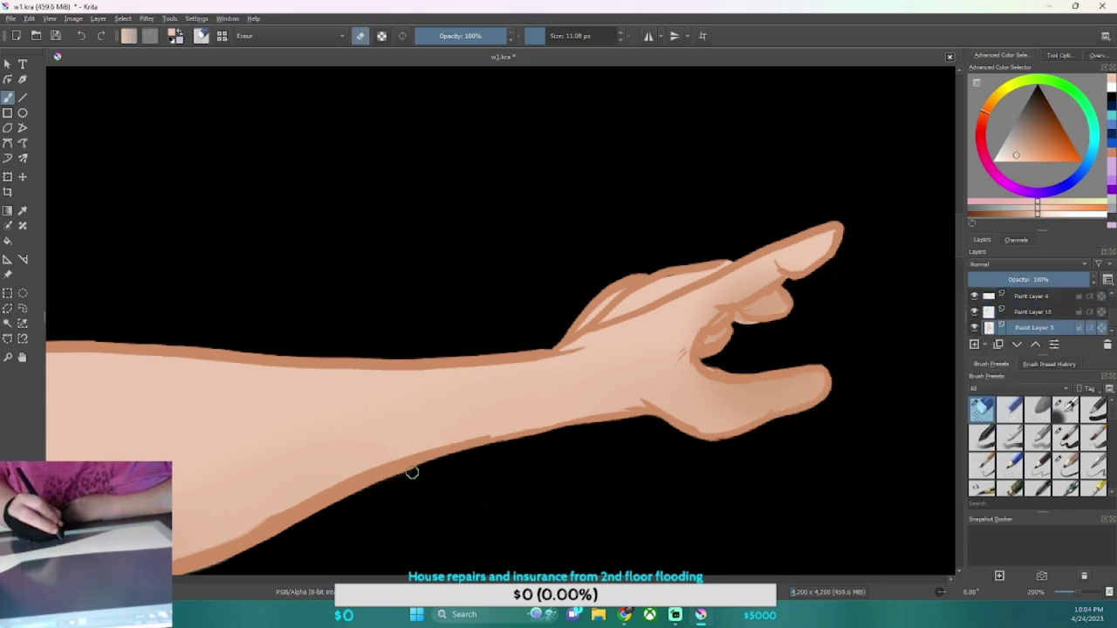
Touch up the skin fill of the cane arm and hand at 9.29 px, and erase specks around the fingers at 11.08 px
scroll(505, 324, left, 10)
key(/)
key(Page_Down)
key(Page_Down)
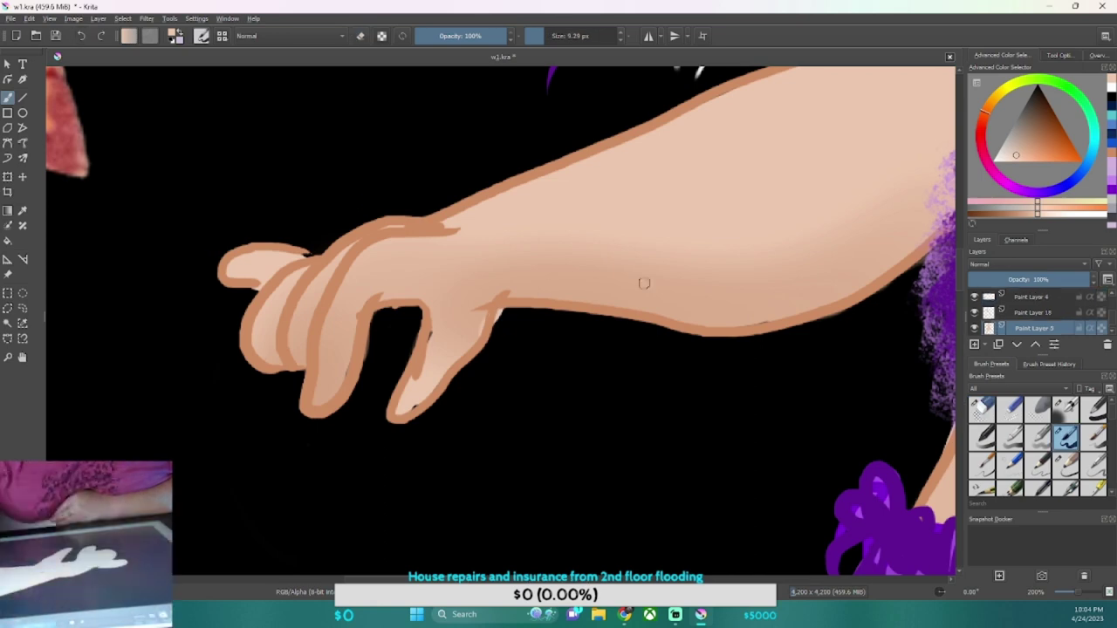
key(/)
key(/)
key(/)
key(Page_Up)
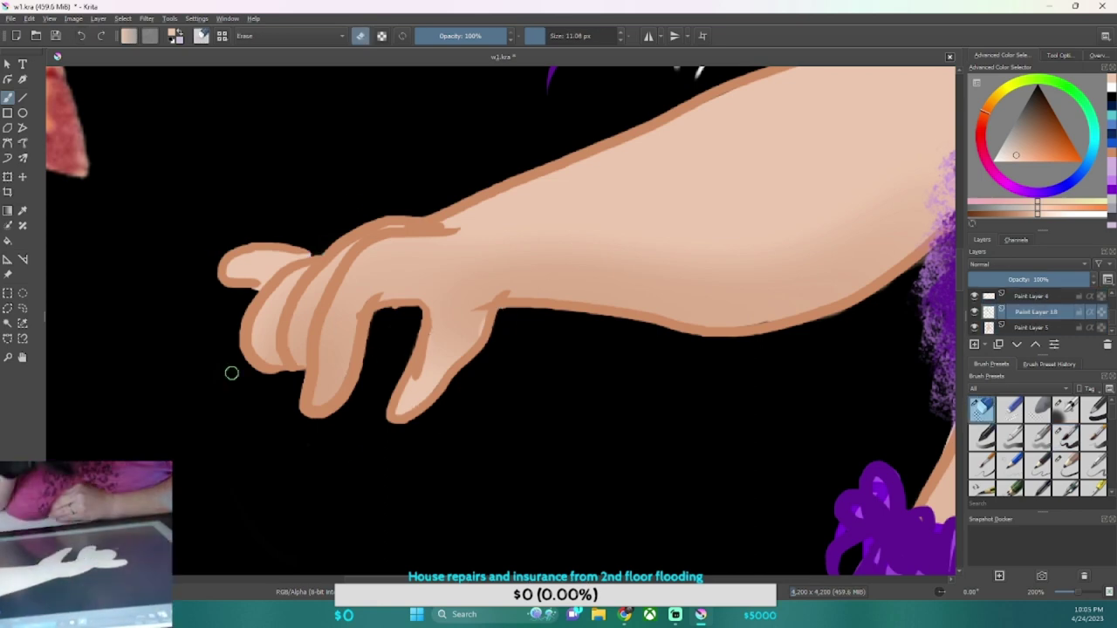
Refine the lower edge of the cane forearm with skin tone at 9.29 px, and trim the outline between thumb and fingers
key(/)
key(Page_Down)
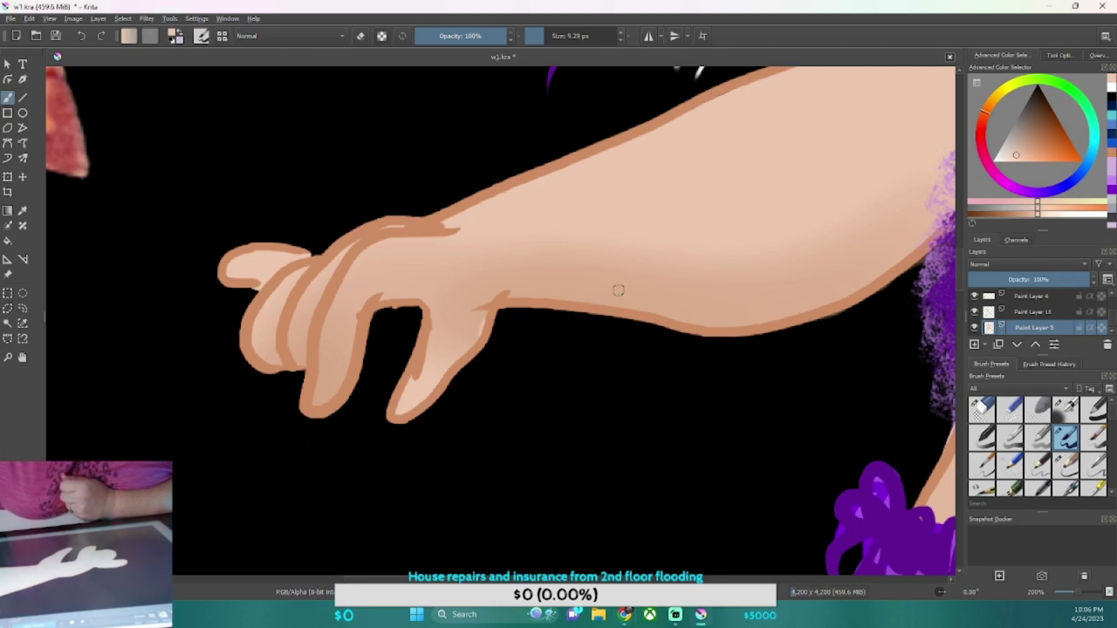
key(/)
key(Page_Up)
key(Page_Up)
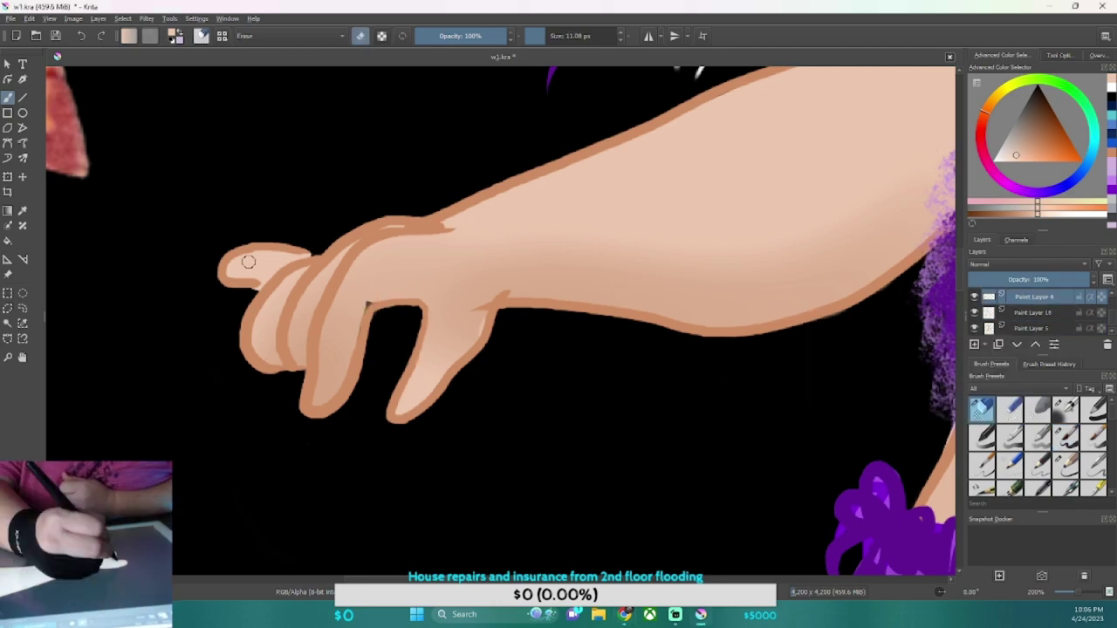
Erase stray skin paint around the strapped foot and heel at 11.08 px
key(Page_Down)
mouse_move(441, 252)
mouse_down()
mouse_move(568, 381)
mouse_move(785, 287)
mouse_move(551, 481)
mouse_move(579, 406)
mouse_move(611, 375)
mouse_move(742, 419)
mouse_move(858, 430)
mouse_up()
key(Page_Down)
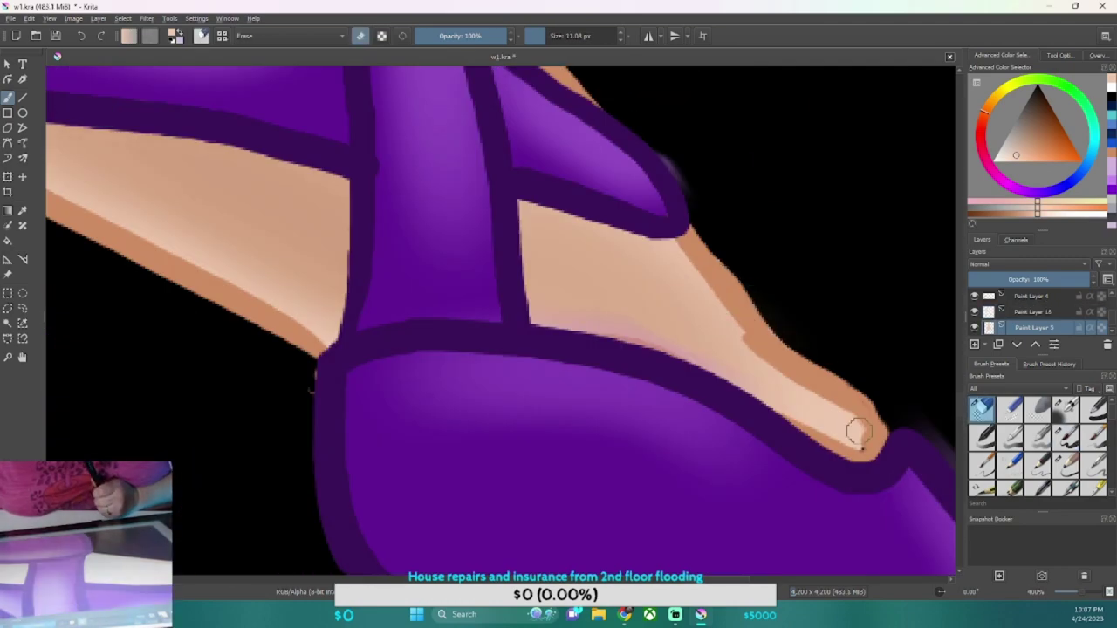
Clean up the stray paint around the purple slippers and their trailing ribbons with the eraser at 11.08 px
key(Page_Down)
key(Page_Down)
mouse_move(663, 133)
mouse_down()
mouse_move(658, 203)
mouse_move(518, 143)
mouse_move(450, 476)
mouse_up()
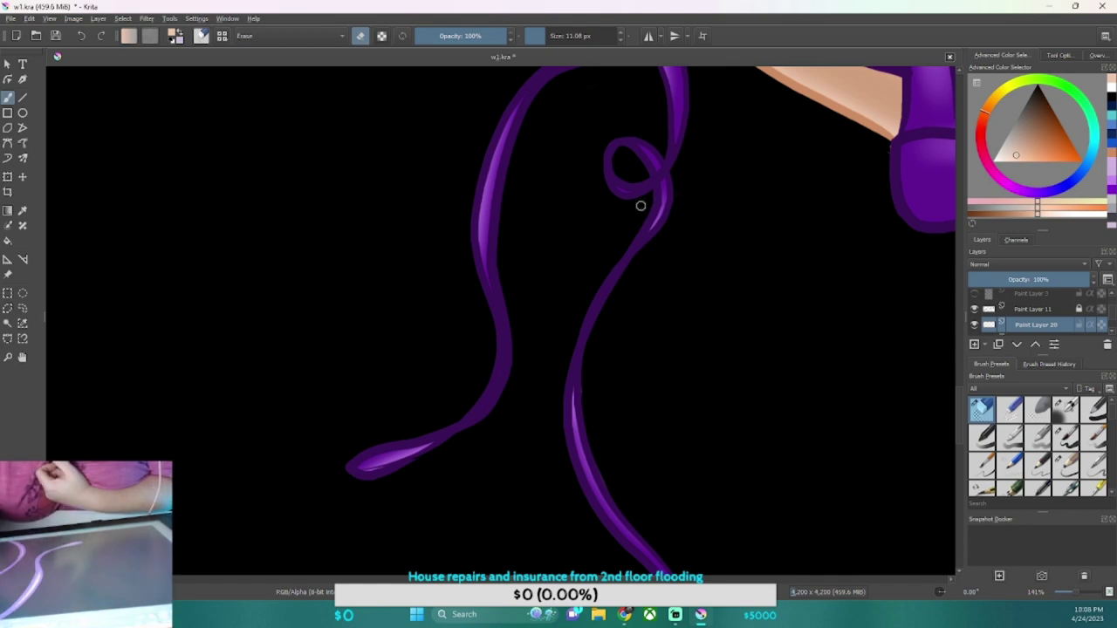
drag(640, 205, 387, 474)
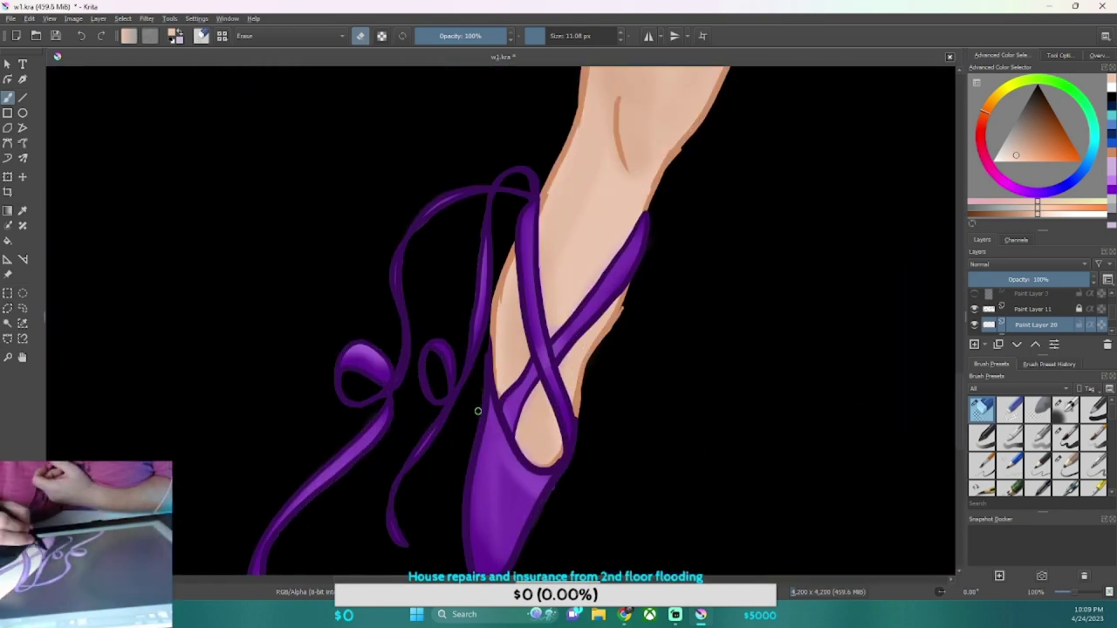
mouse_move(478, 410)
mouse_down()
mouse_move(524, 348)
mouse_move(558, 262)
mouse_move(611, 219)
mouse_up()
Paint bright red lips at 9.29 px on a new layer on the face, and tidy their shape
click(1036, 296)
click(1065, 437)
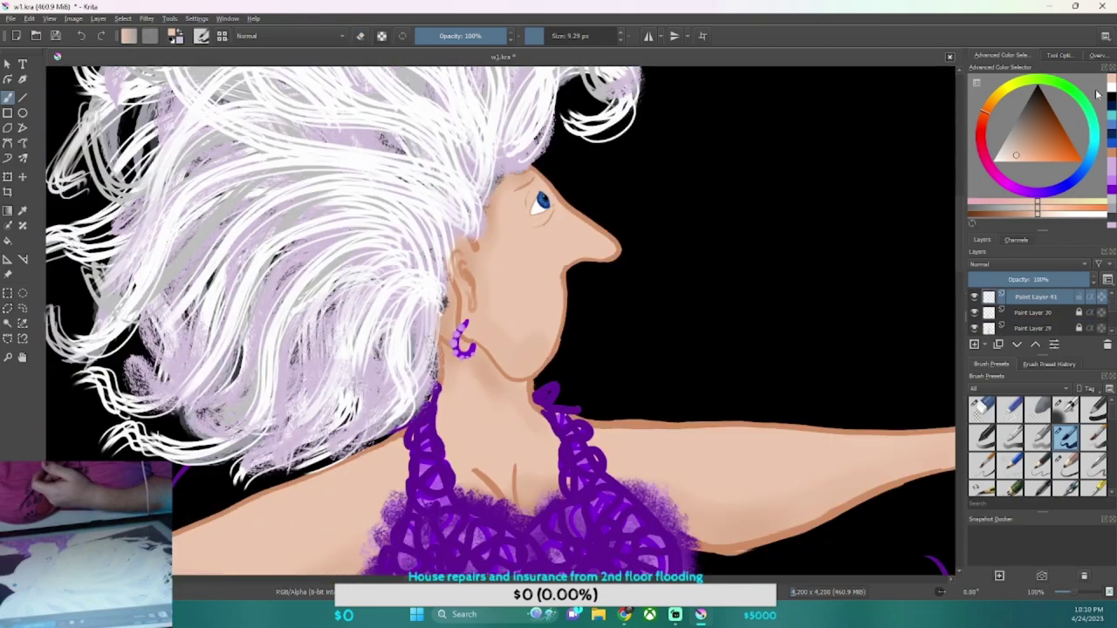
click(1038, 146)
click(981, 131)
click(1069, 155)
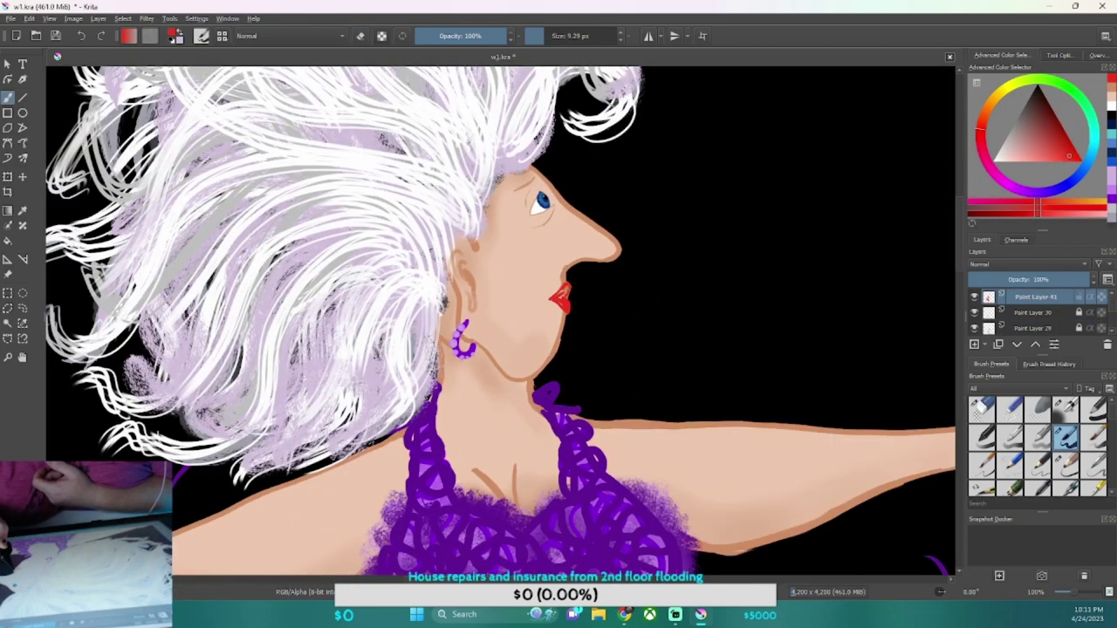
key(e)
Draw a brown fold line beside the mouth and an eyebrow at 9.29 px on a new layer below the lips
key(Insert)
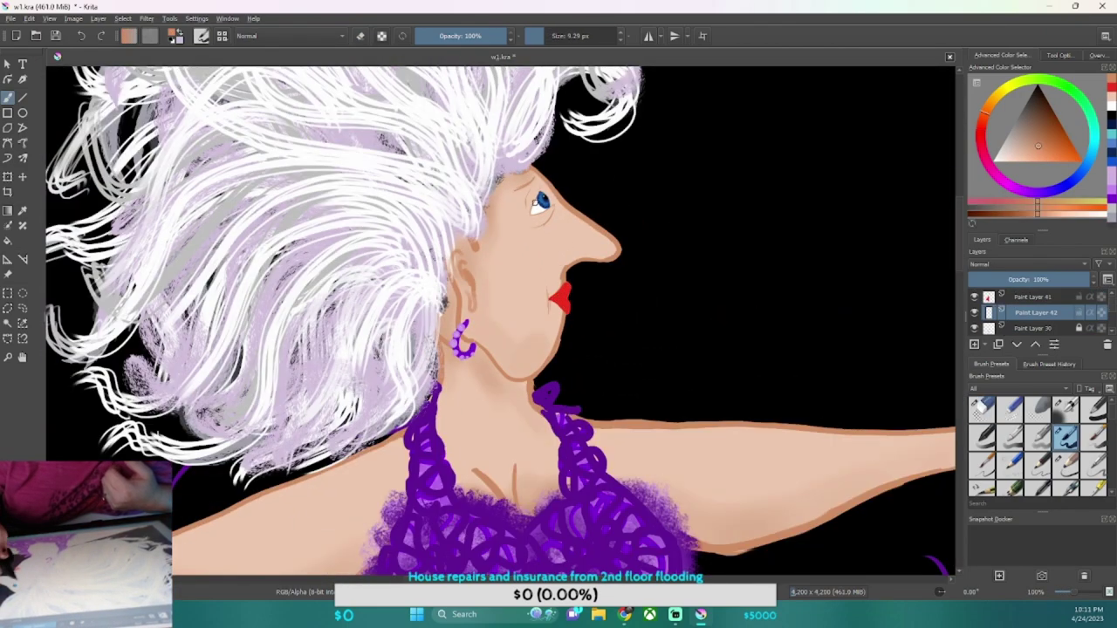
key(e)
key(e)
key(e)
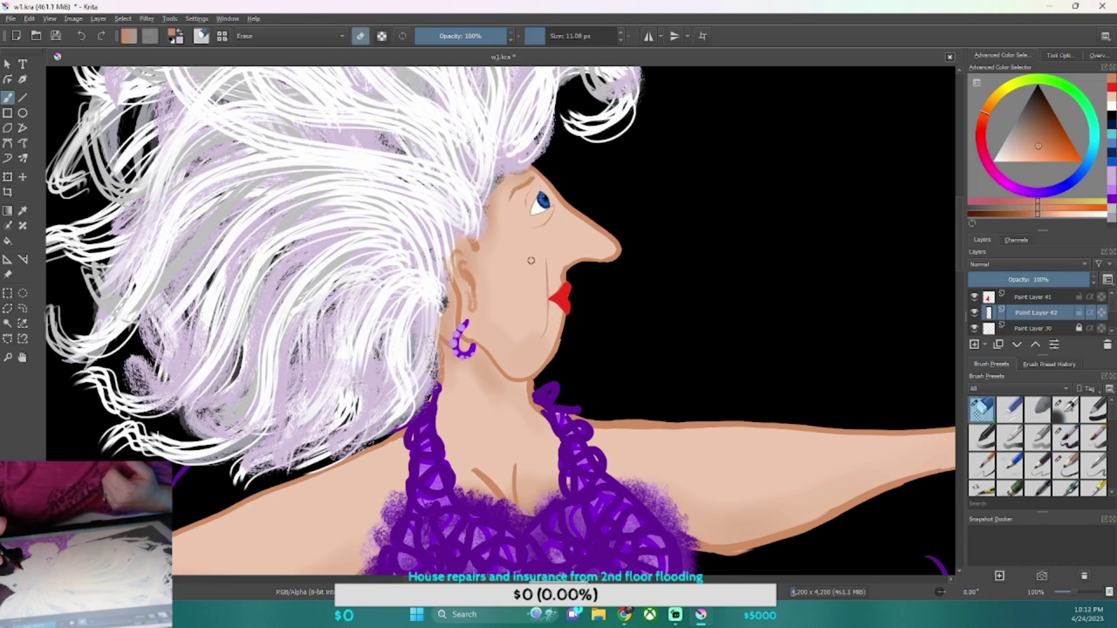
Add fine brown wrinkles beside the eye and thin lashes at 9.29 px, erasing the excess between strokes
key(slash)
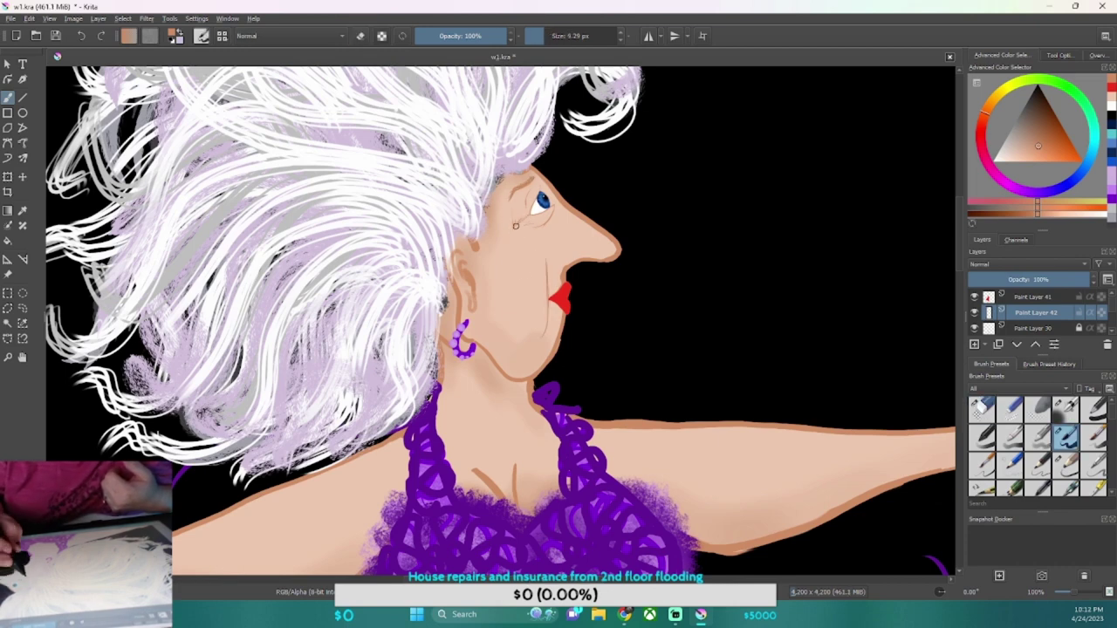
key(slash)
key(slash)
key(slash)
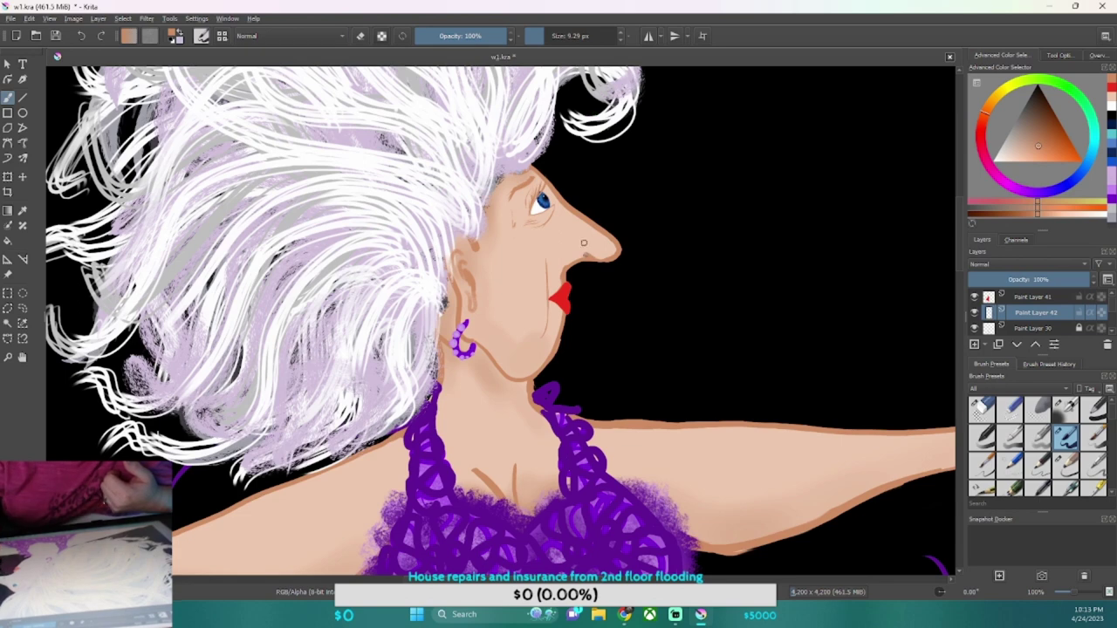
key(slash)
Airbrush skin shading beneath the eye and lilac eyeshadow on the lid at 22.02 px on new layers
key(Insert)
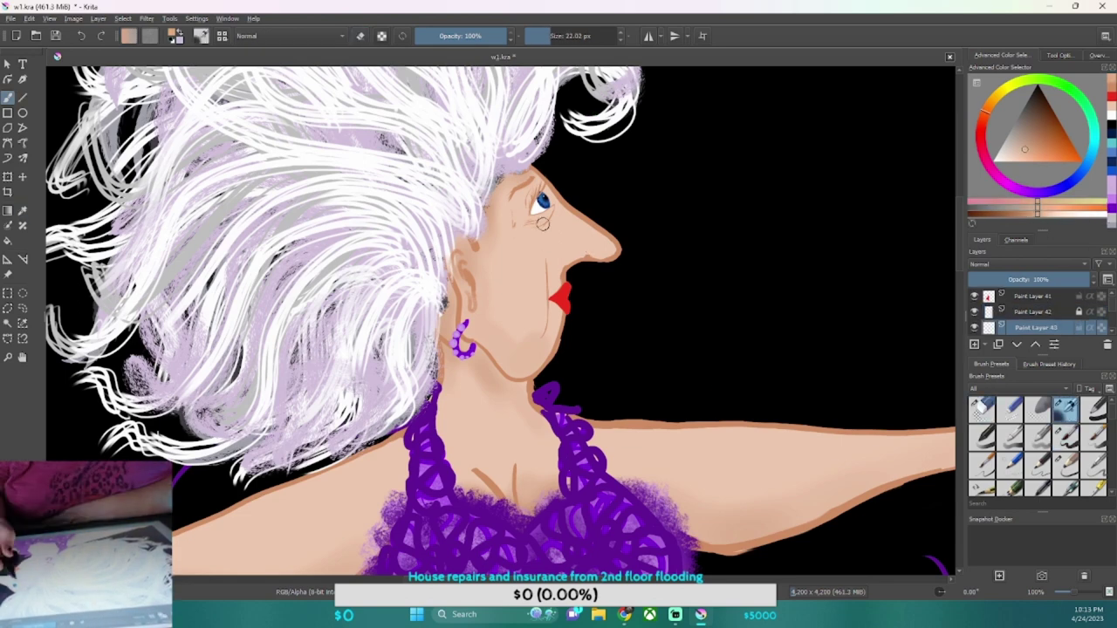
ctrl+click(514, 199)
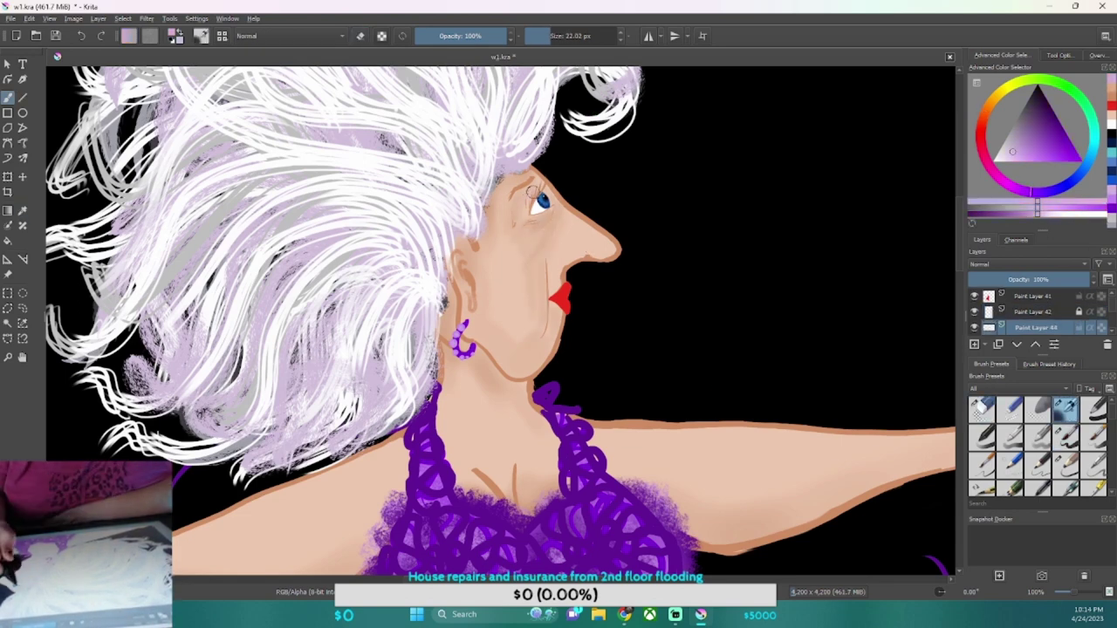
scroll(1038, 445, down, 2)
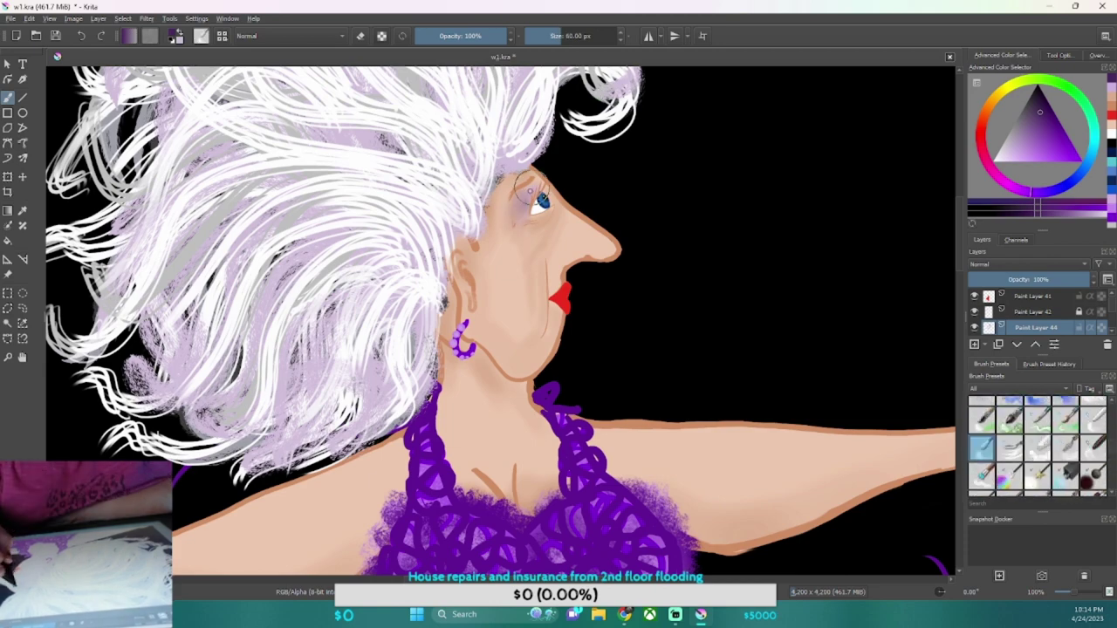
Detail the red lips in dark red at 3.15 px on a new layer above them
key(Page_Down)
key(slash)
scroll(524, 155, up, 4)
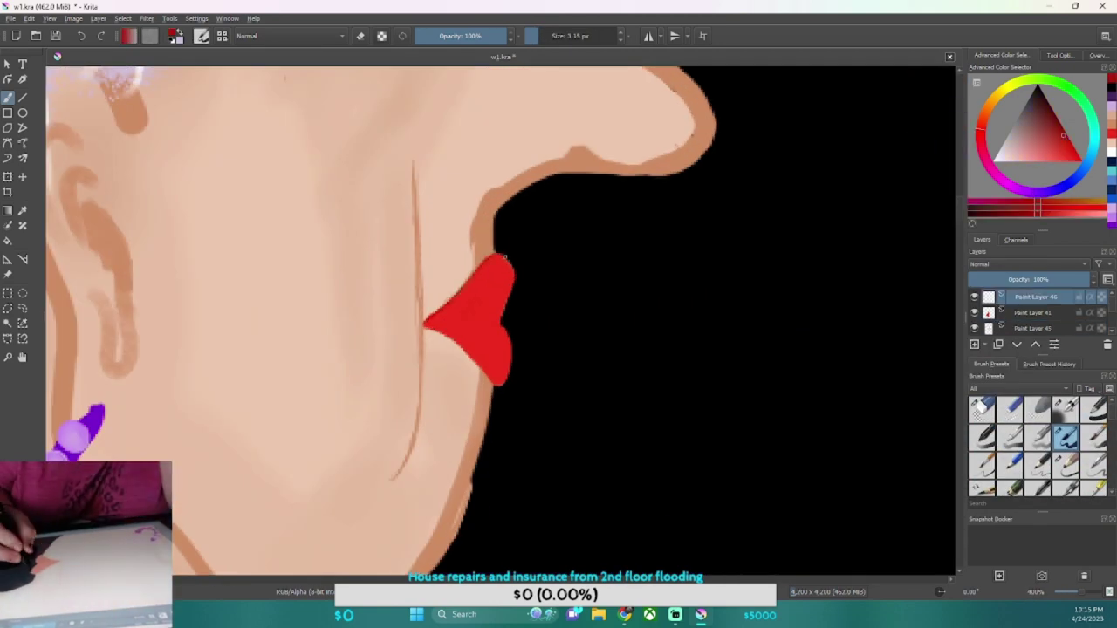
Outline the cane's shaft and curved handle in reddish brown at 14 px on a new layer below the figure
key(Insert)
key(l)
key(l)
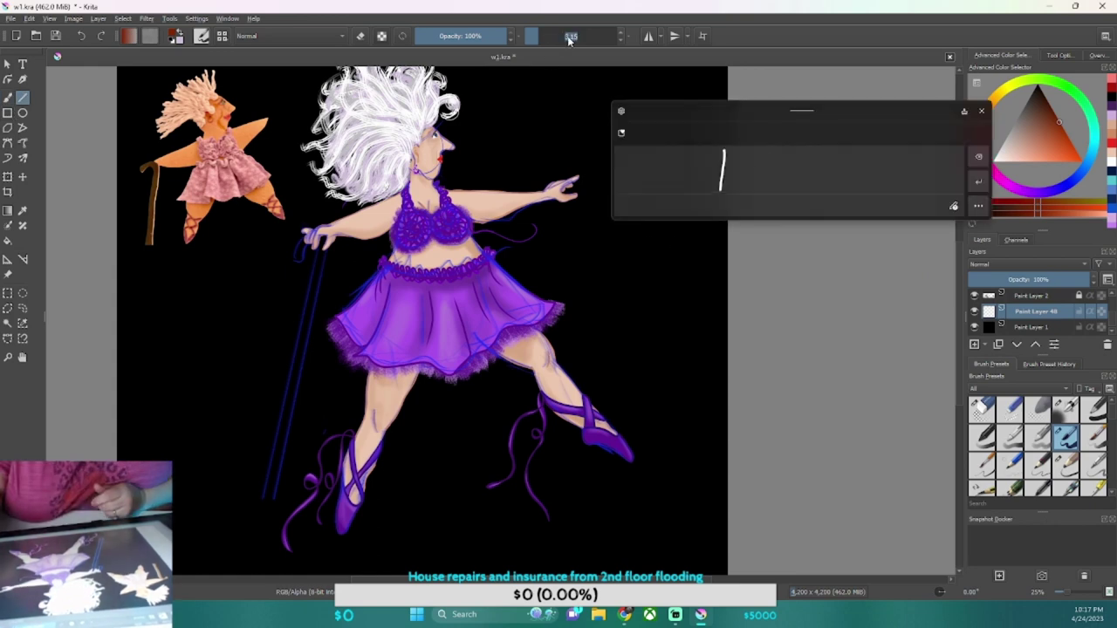
key(b)
mouse_move(311, 234)
mouse_down()
mouse_move(295, 240)
mouse_move(298, 266)
mouse_up()
Save the drawing and hide the blue sketch on Paint Layer 3
scroll(1030, 310, up, 5)
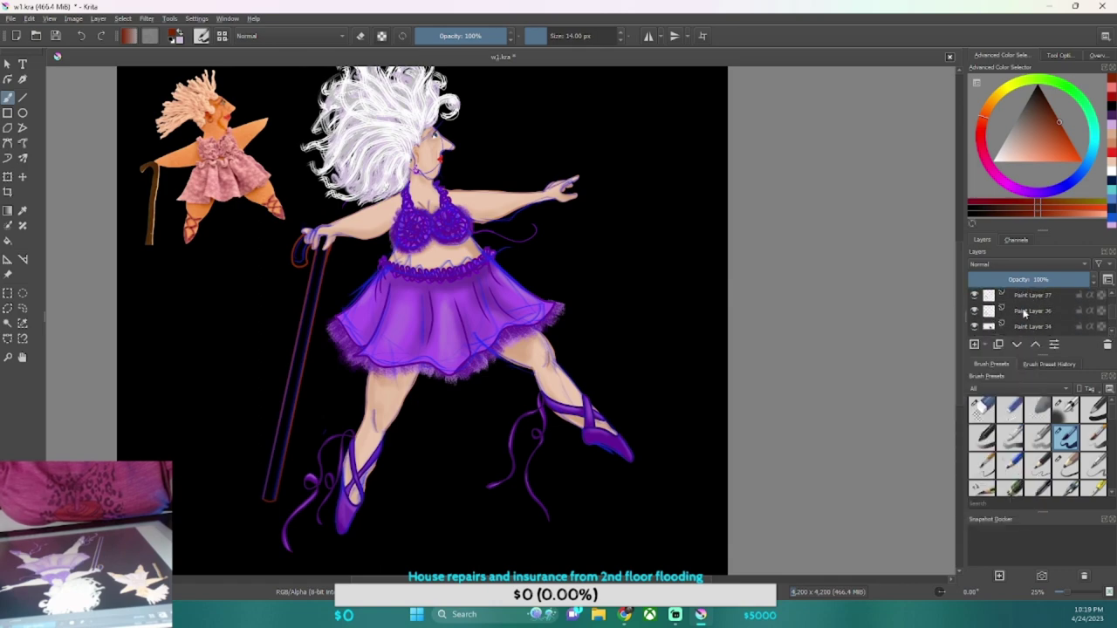
drag(1042, 231, 1043, 137)
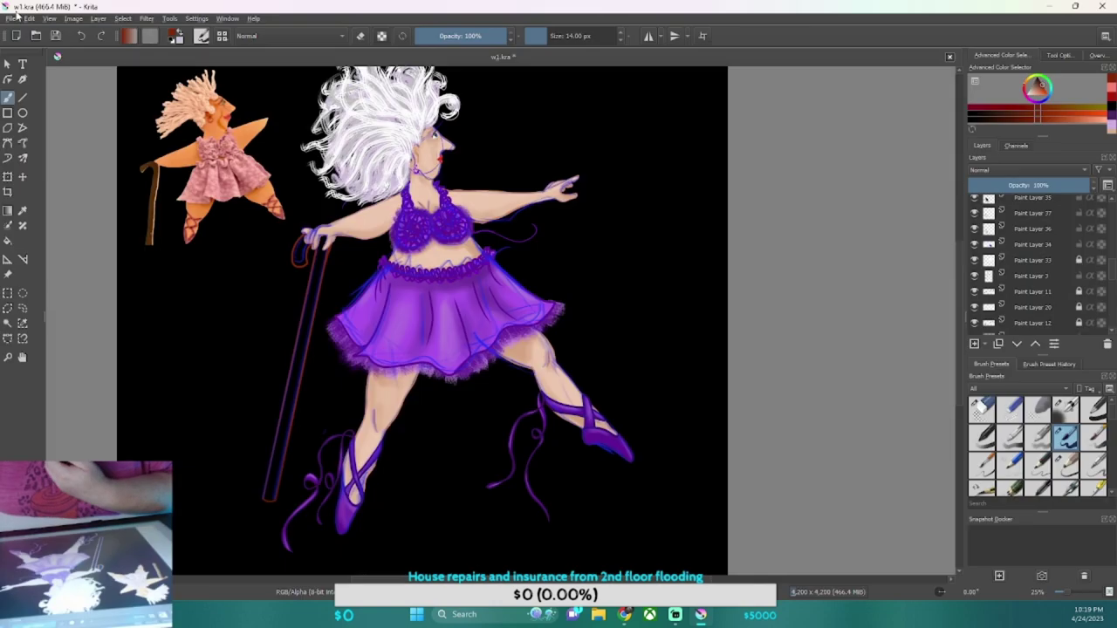
scroll(1029, 288, down, 5)
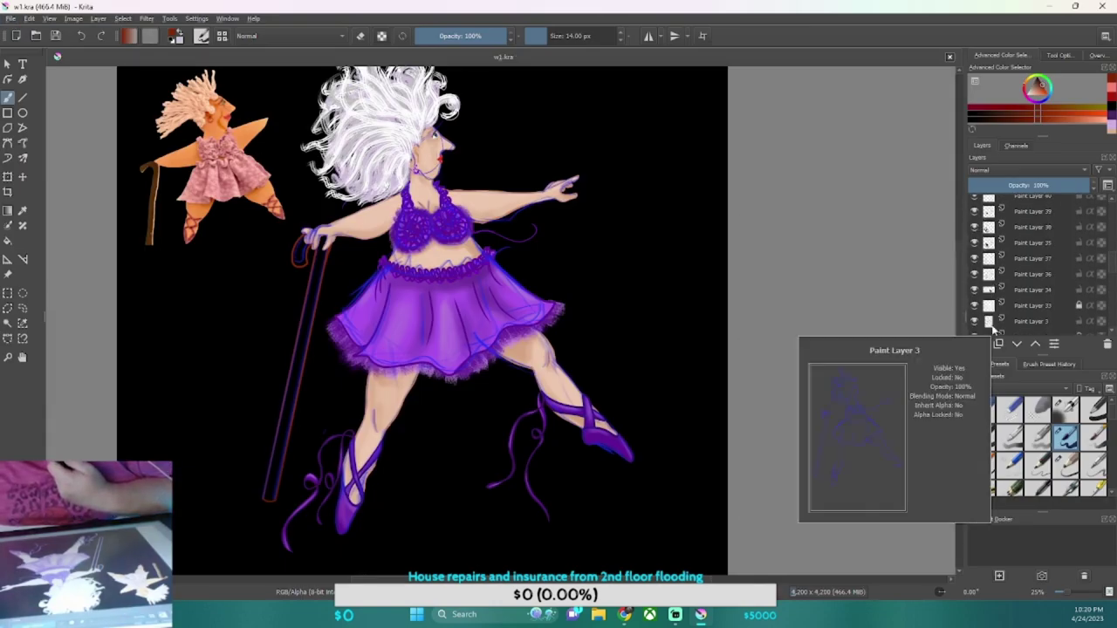
click(1029, 321)
key(minus)
key(plus)
Fill the outlined cane with brown on a new layer below the figure
scroll(1010, 303, down, 10)
key(f)
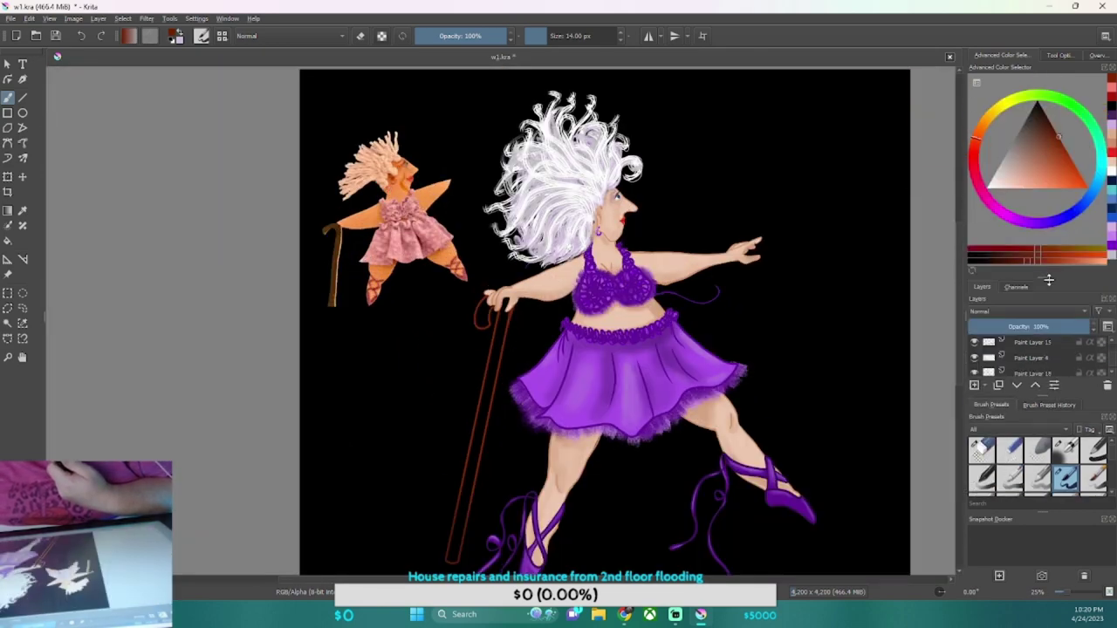
click(499, 324)
key(minus)
key(plus)
key(plus)
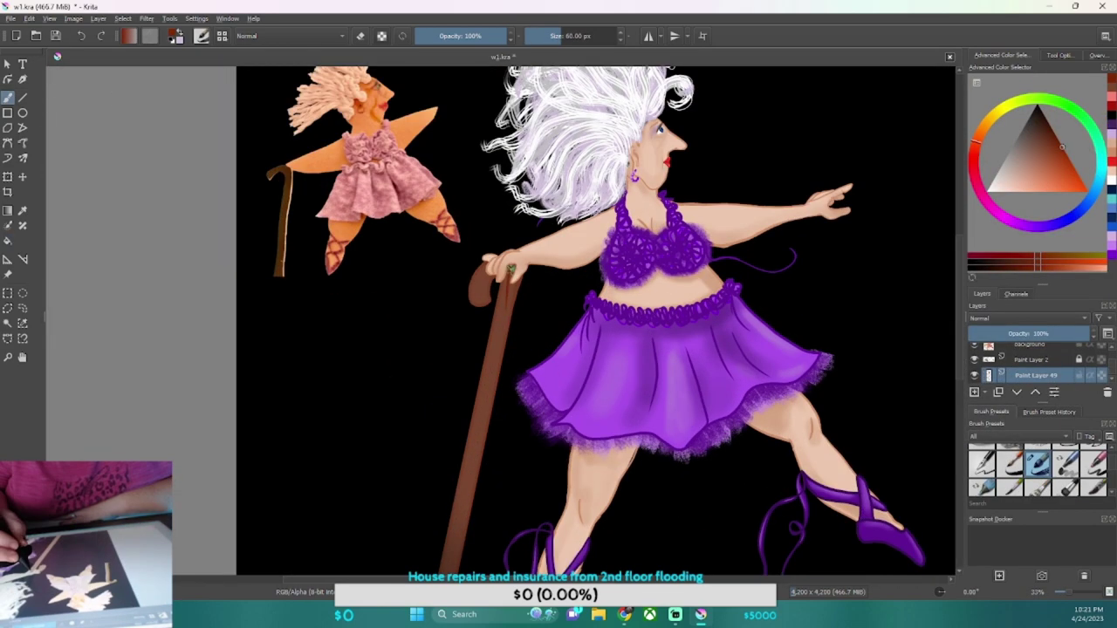
Brush wood-grain streaks along the cane at 60 px and erase the overspill at 11.08 px
key(b)
scroll(471, 285, down, 5)
key(e)
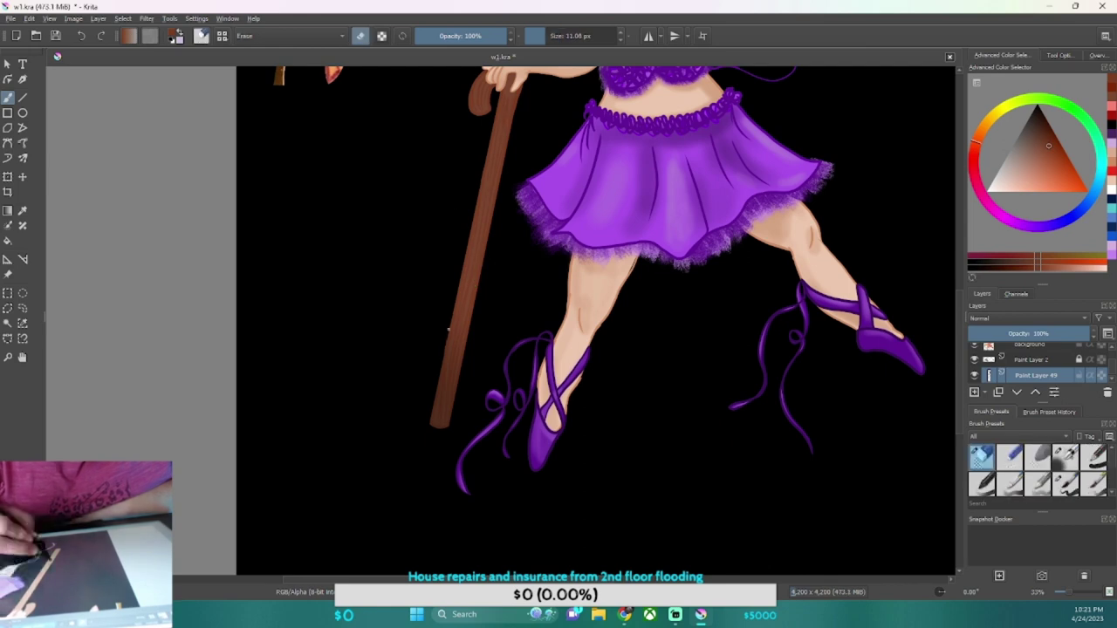
Airbrush an orange glow along the cane at 53.06 px on a new layer above the wood grain
key(Insert)
click(1063, 181)
click(980, 457)
scroll(593, 305, up, 2)
click(1064, 457)
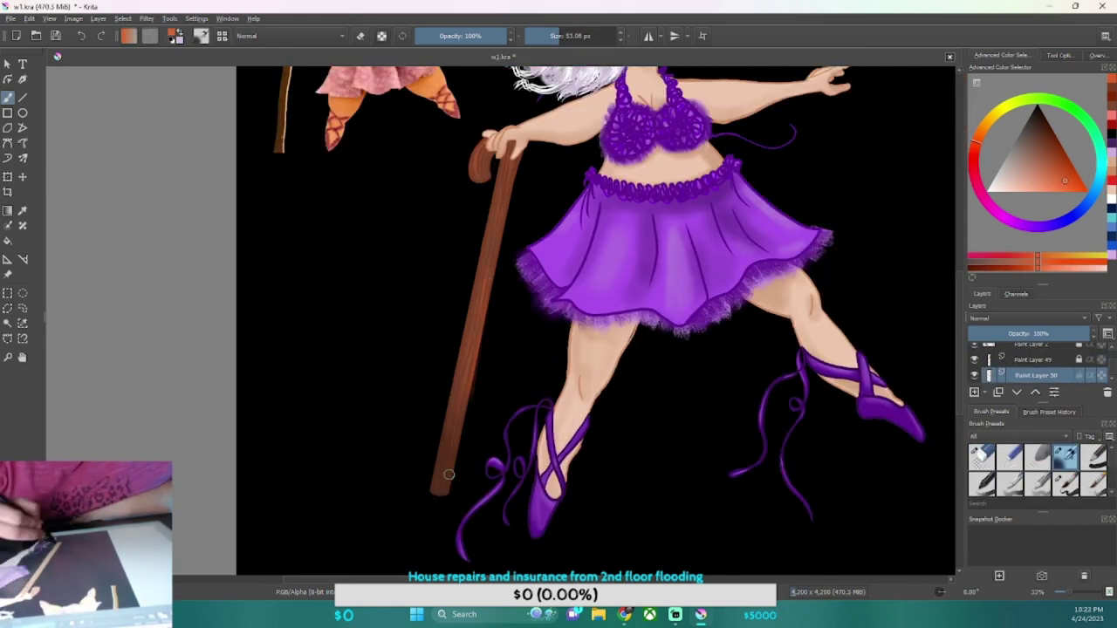
Shade the cane with dark brown at 53.06 px on another new layer
key(Insert)
click(1052, 131)
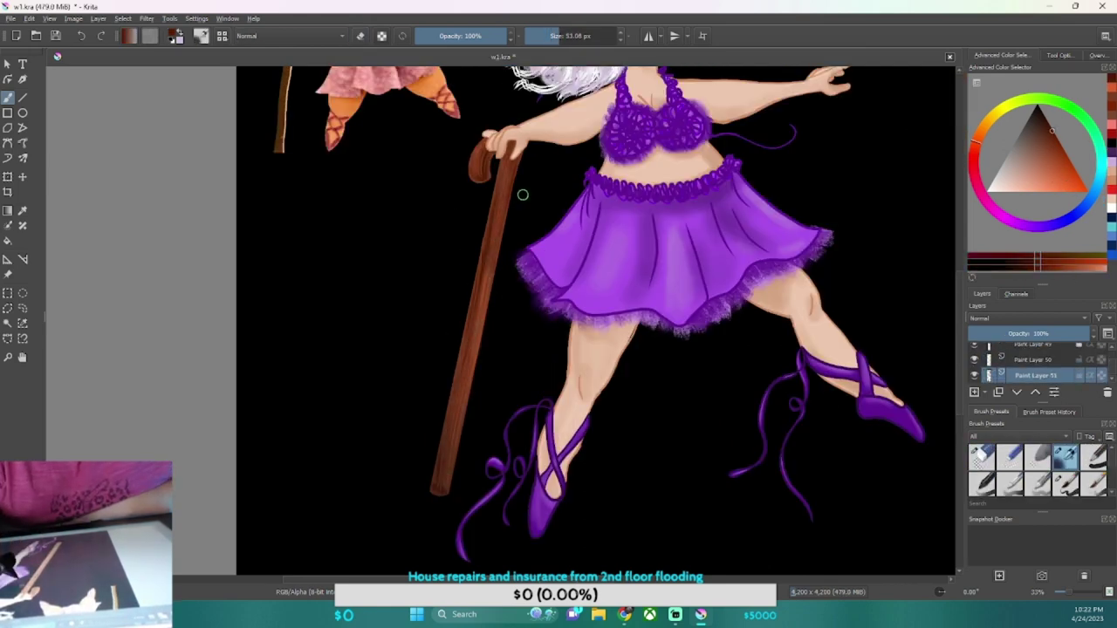
Save the figure on a transparent background as Windedballerina.png, and save a working copy as Windedballerina stage.kra
key(minus)
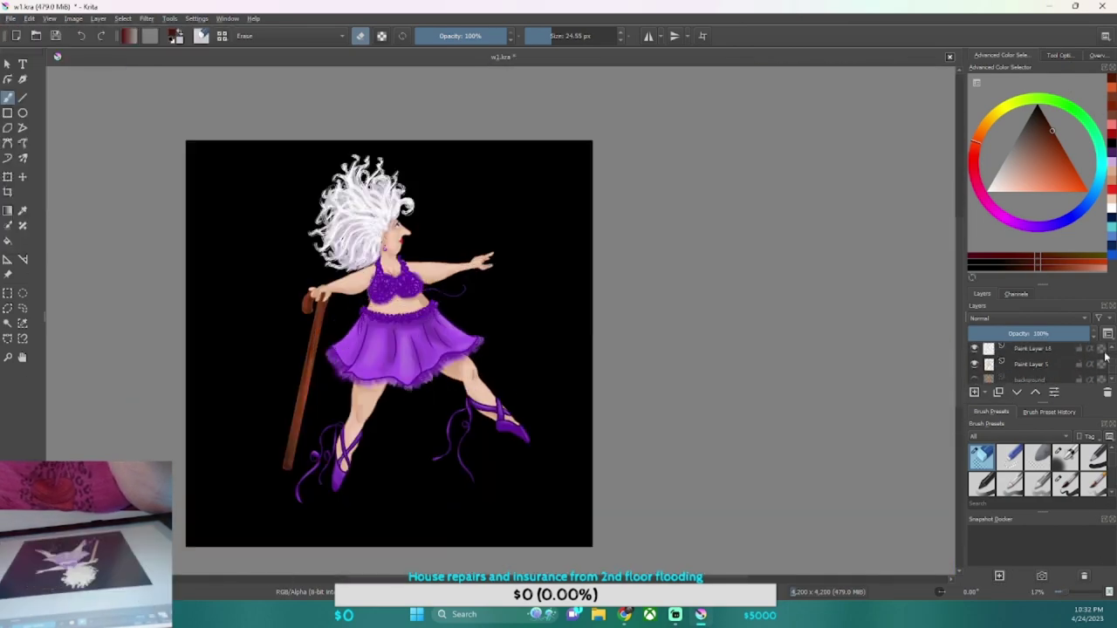
key(ctrl+shift+s)
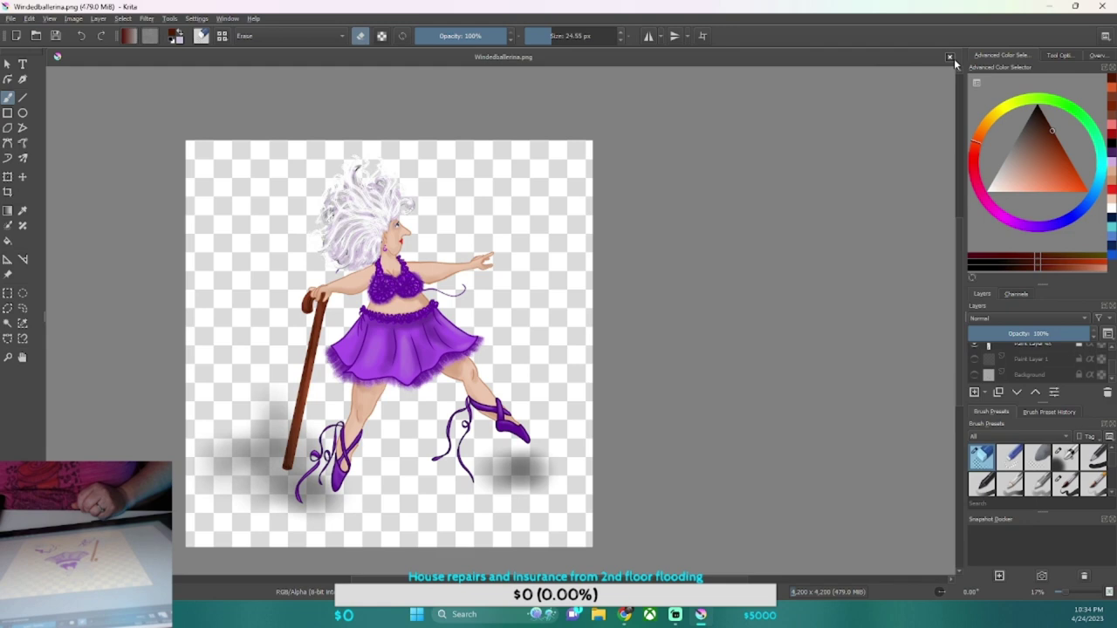
click(9, 18)
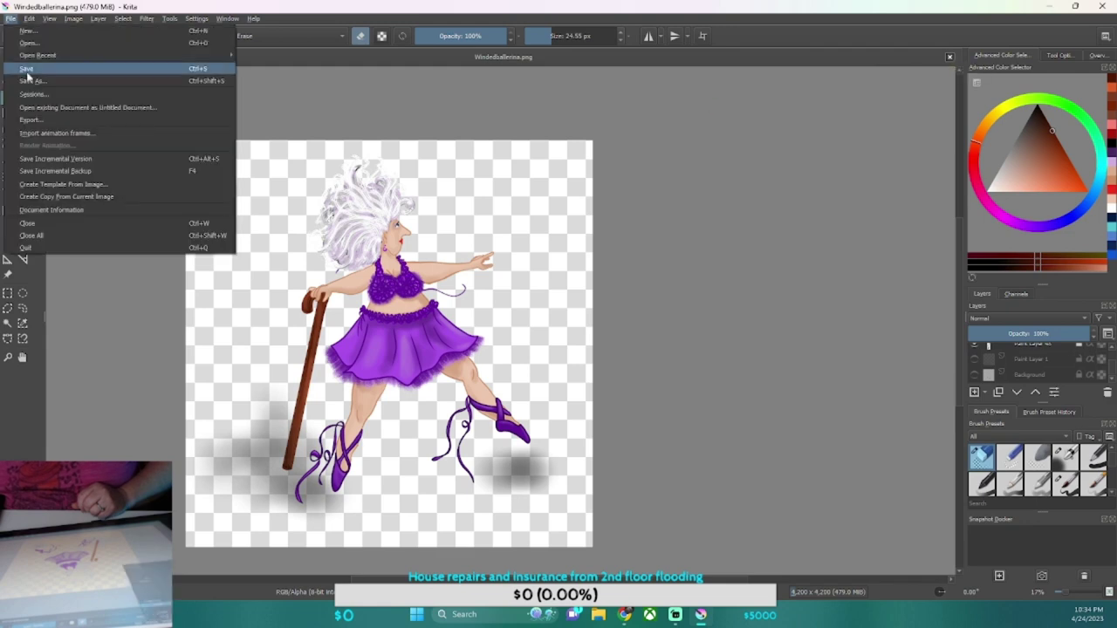
click(27, 78)
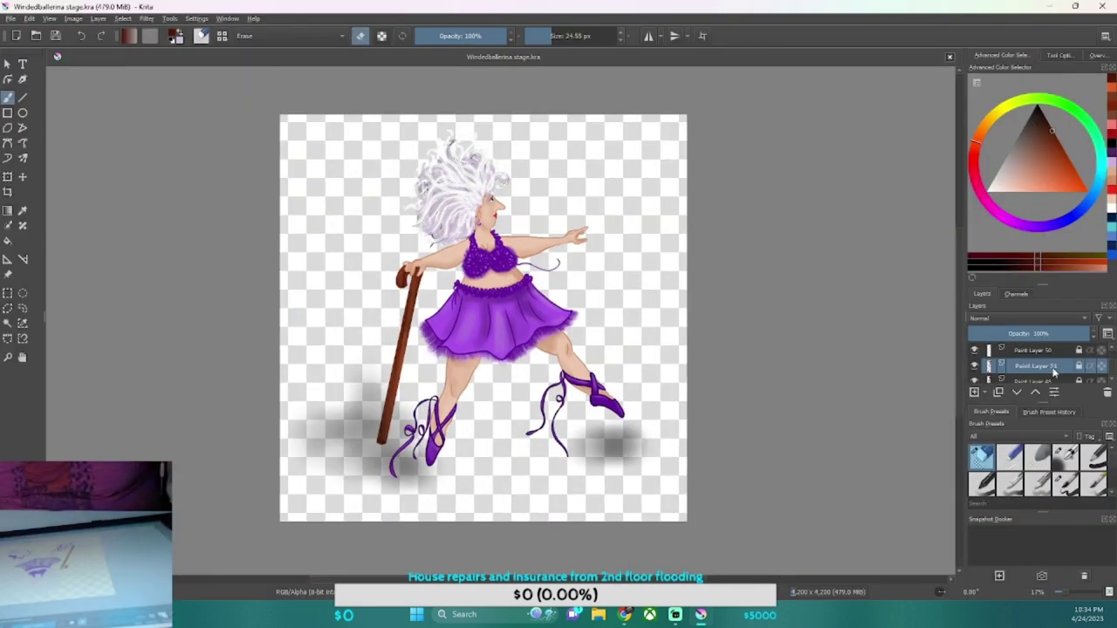
Draw a straight dark brown horizontal line at 15 px across the canvas behind the legs on a new layer
key(Insert)
key(e)
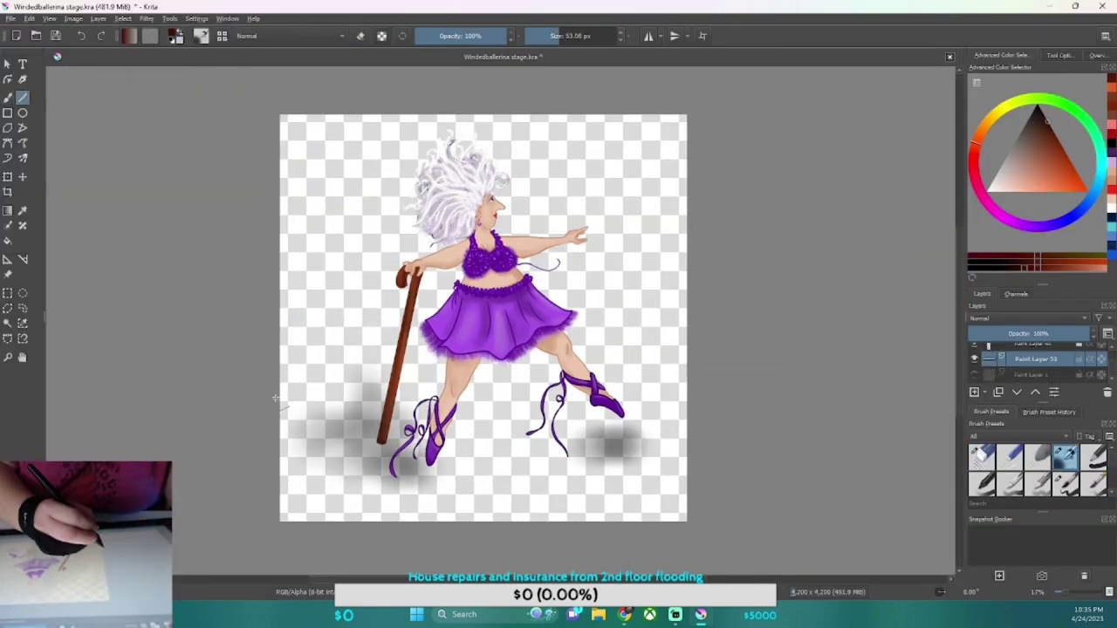
drag(271, 371, 724, 371)
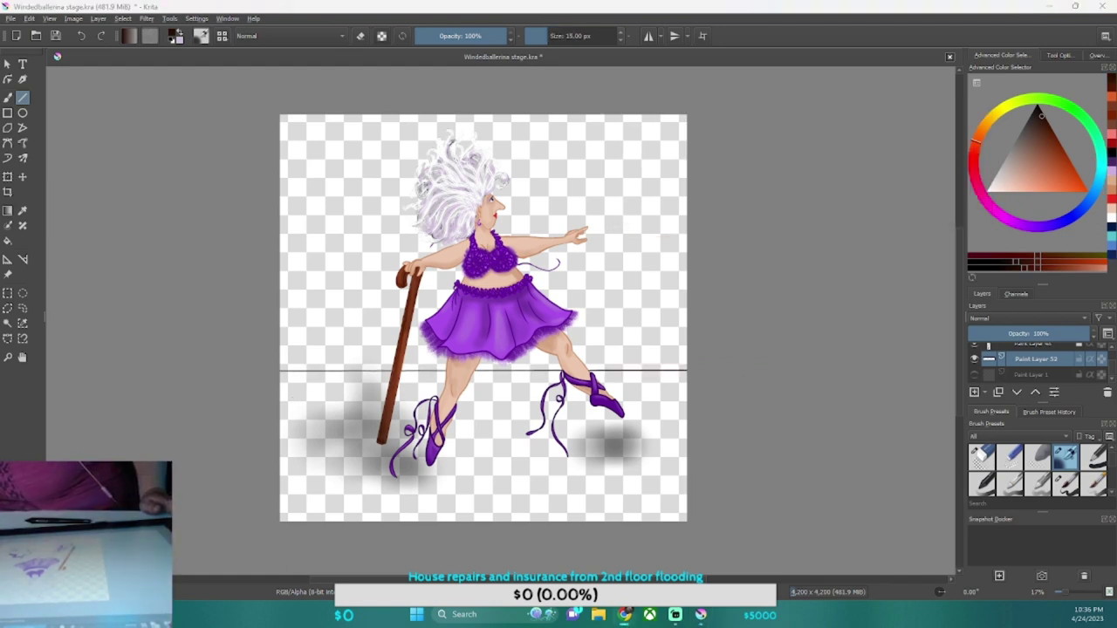
Draw mirrored floorboard lines fanning down from the horizontal line to the canvas's lower edge, and hide the cane layers
click(648, 36)
drag(482, 371, 482, 522)
drag(512, 370, 516, 522)
mouse_move(545, 371)
mouse_down()
mouse_move(554, 522)
mouse_move(581, 522)
mouse_up()
drag(642, 371, 665, 522)
click(649, 36)
drag(1039, 284, 1038, 135)
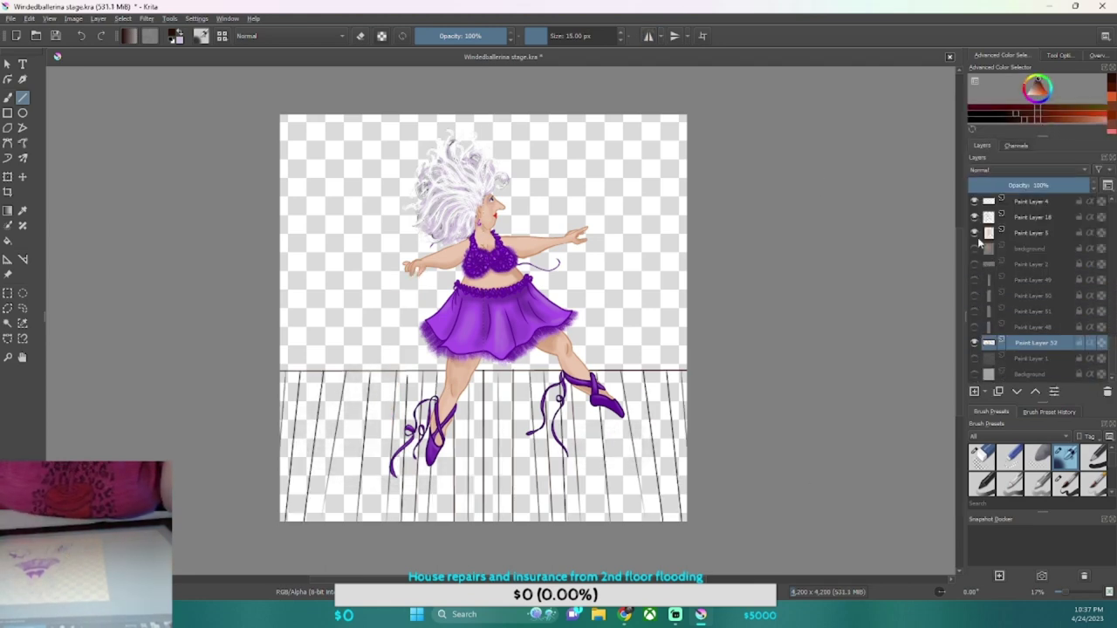
drag(974, 282, 974, 375)
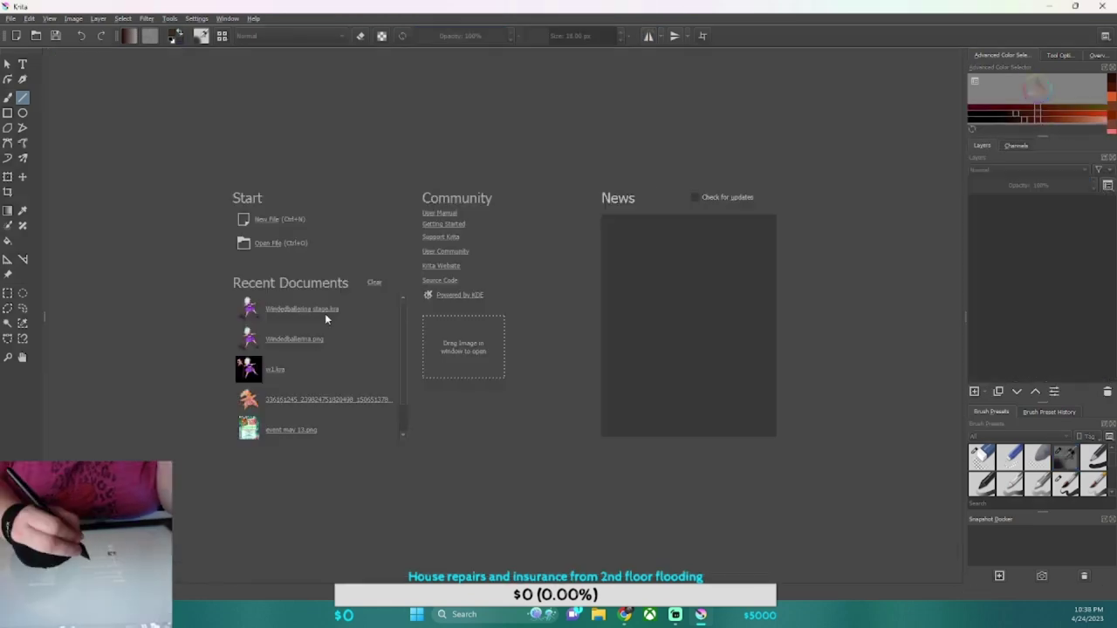
Reopen the recent document Windedballerina stage.kra, and select w1 in the A CLIENTS folder as the save target
click(325, 313)
click(35, 35)
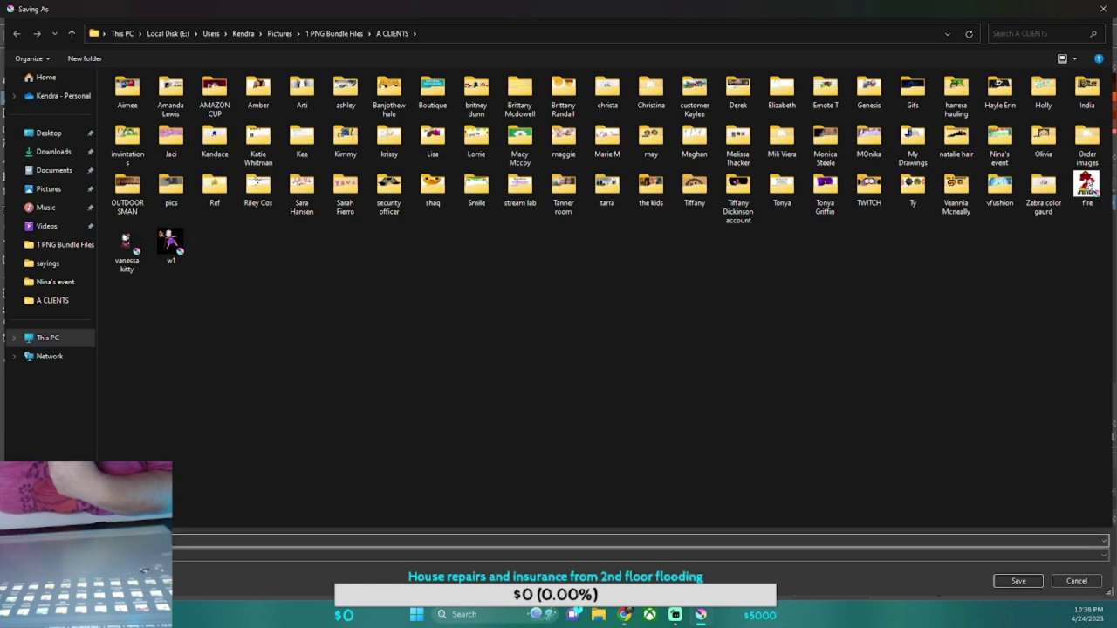
double_click(167, 241)
click(590, 309)
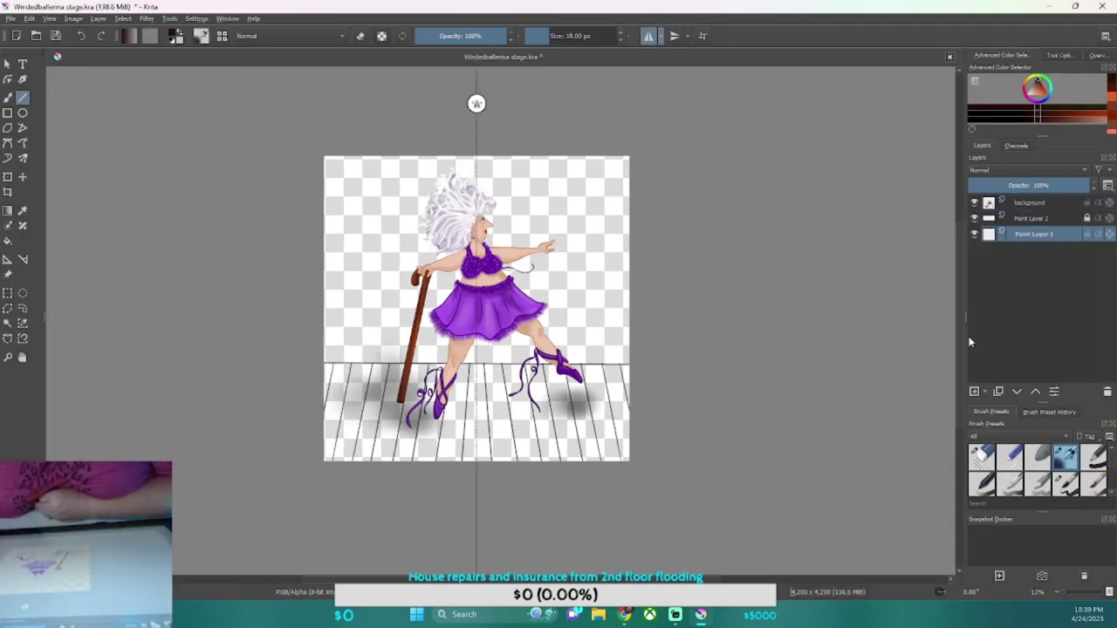
Paint the stage floor solid dark brown at 334.64 px on a new layer beneath the floorboard lines
click(1050, 123)
click(1064, 482)
drag(593, 397, 624, 458)
drag(523, 376, 628, 458)
drag(328, 384, 554, 458)
drag(327, 362, 397, 397)
scroll(472, 384, up, 5)
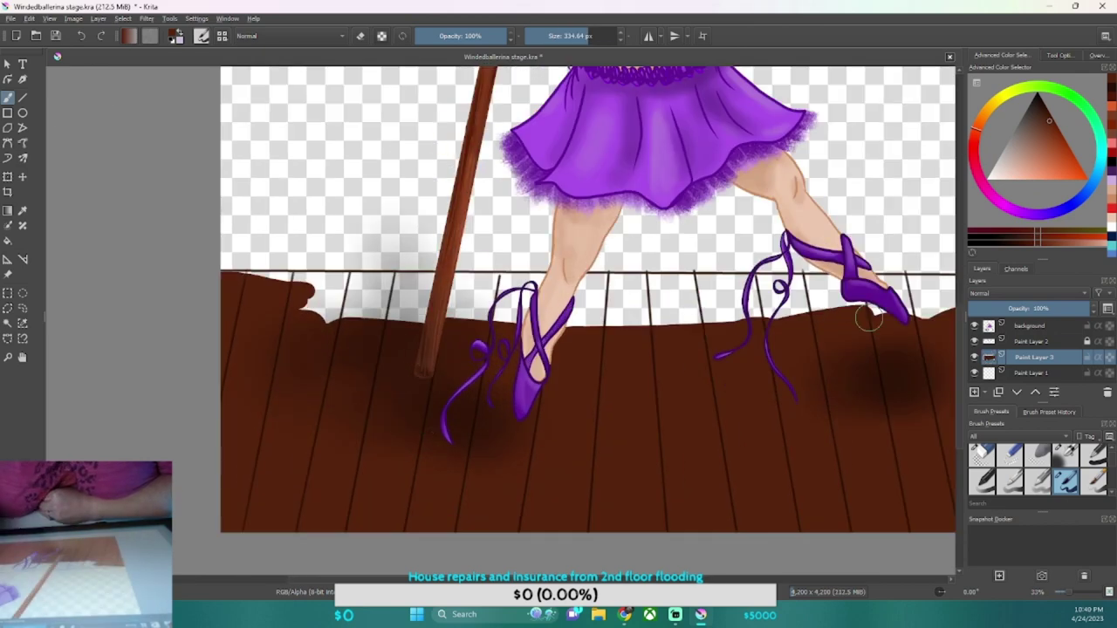
drag(881, 296, 394, 289)
scroll(589, 300, down, 3)
scroll(349, 261, up, 3)
Erase the stray brown paint along the floor's upper edge at 24.55 px
click(980, 454)
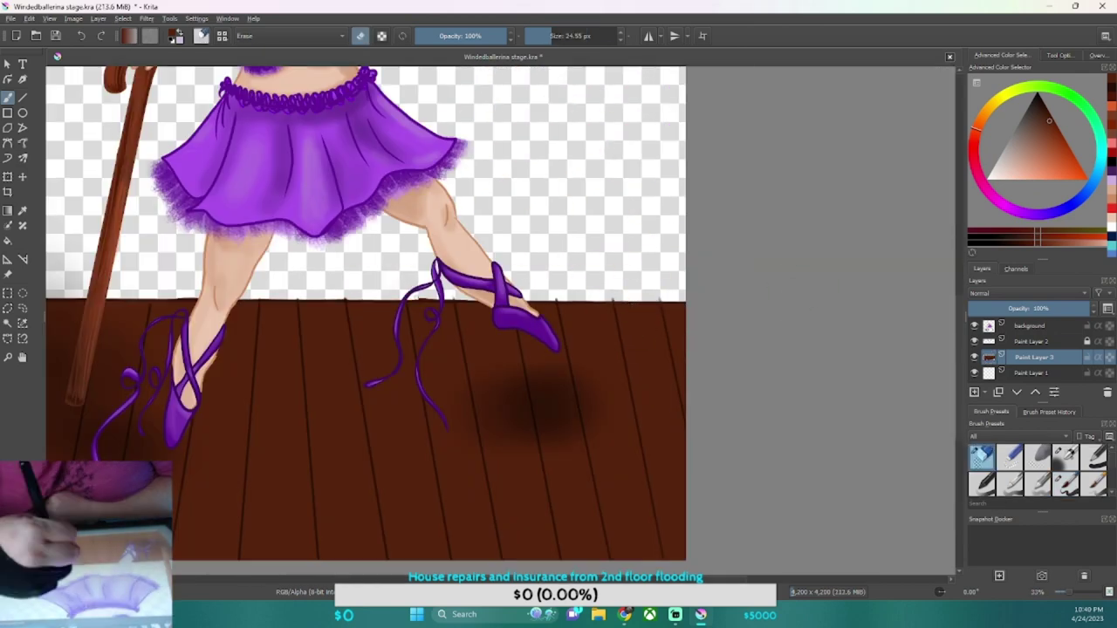
click(1034, 341)
scroll(553, 300, down, 2)
scroll(594, 463, up, 5)
key(Page_Down)
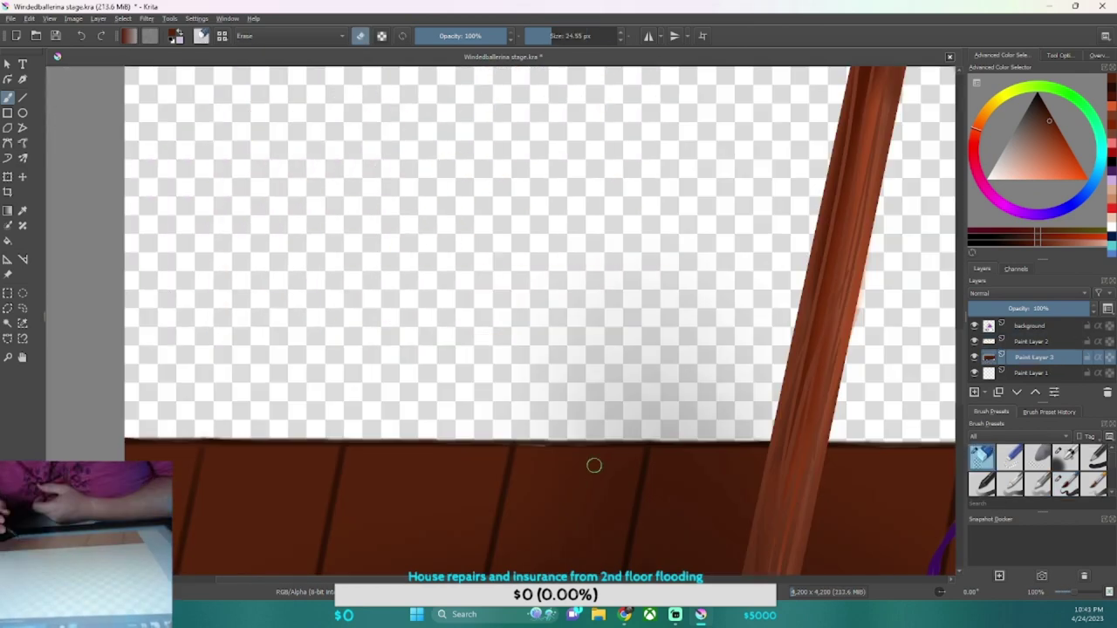
Draw mirrored vertical dark red curtain fold lines at 43 px above the floor on a new layer, and hide the dancer
key(slash)
scroll(644, 455, down, 5)
click(648, 36)
key(Insert)
click(1053, 118)
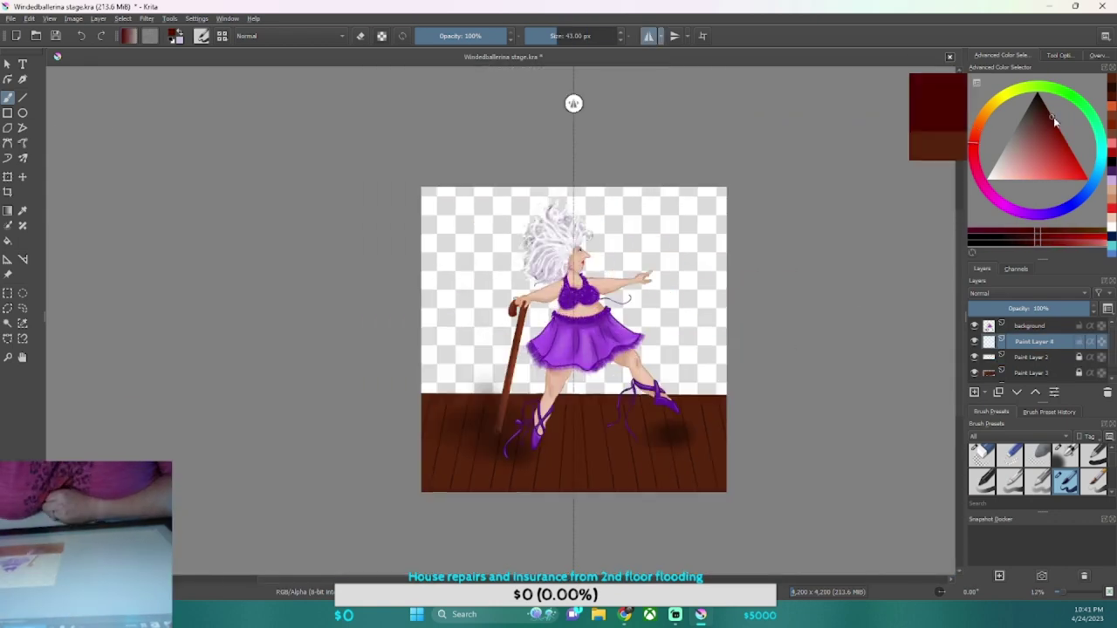
key(v)
mouse_move(482, 186)
mouse_down()
mouse_move(481, 395)
mouse_move(471, 370)
mouse_up()
click(973, 325)
Fill the back curtain area with red on a new layer beneath the fold lines, with mirroring off
key(Insert)
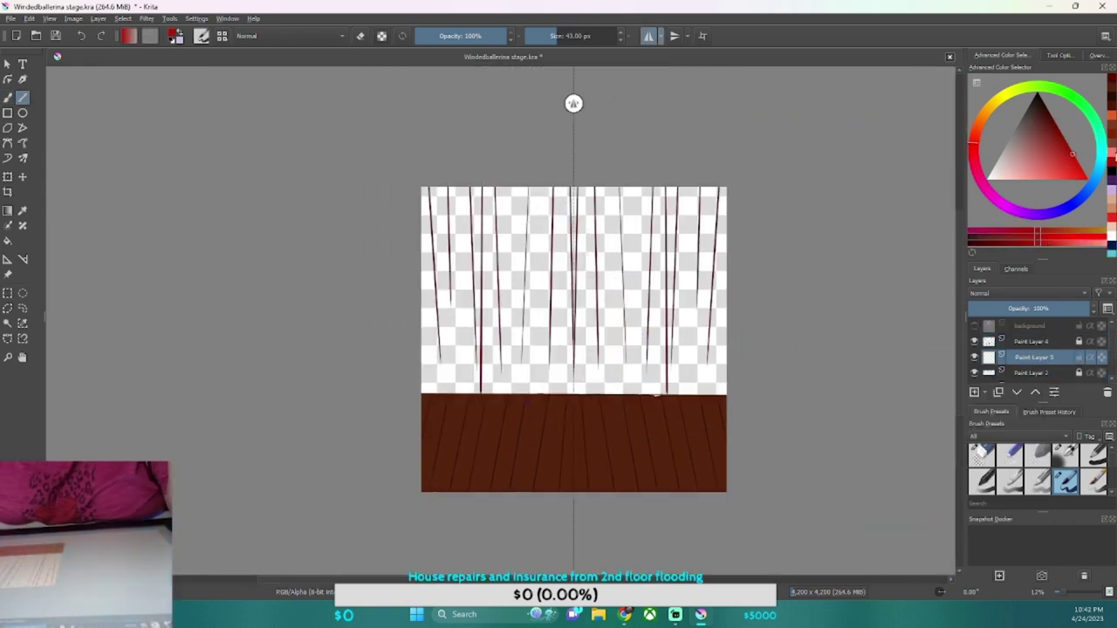
key(b)
click(648, 35)
mouse_move(524, 296)
mouse_down()
mouse_move(538, 162)
mouse_move(717, 369)
mouse_up()
Draw a wavy dark red hem along the back curtain's base at 15 px on the fold line layer, and erase the red below it
key(Page_Up)
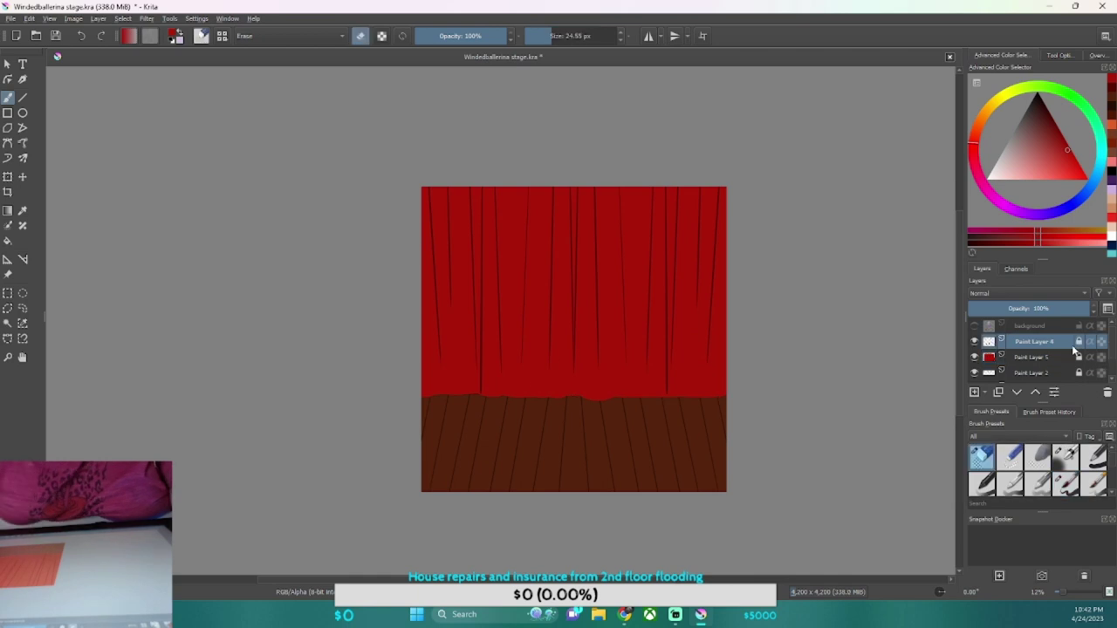
click(1065, 481)
scroll(496, 271, up, 2)
drag(355, 341, 681, 346)
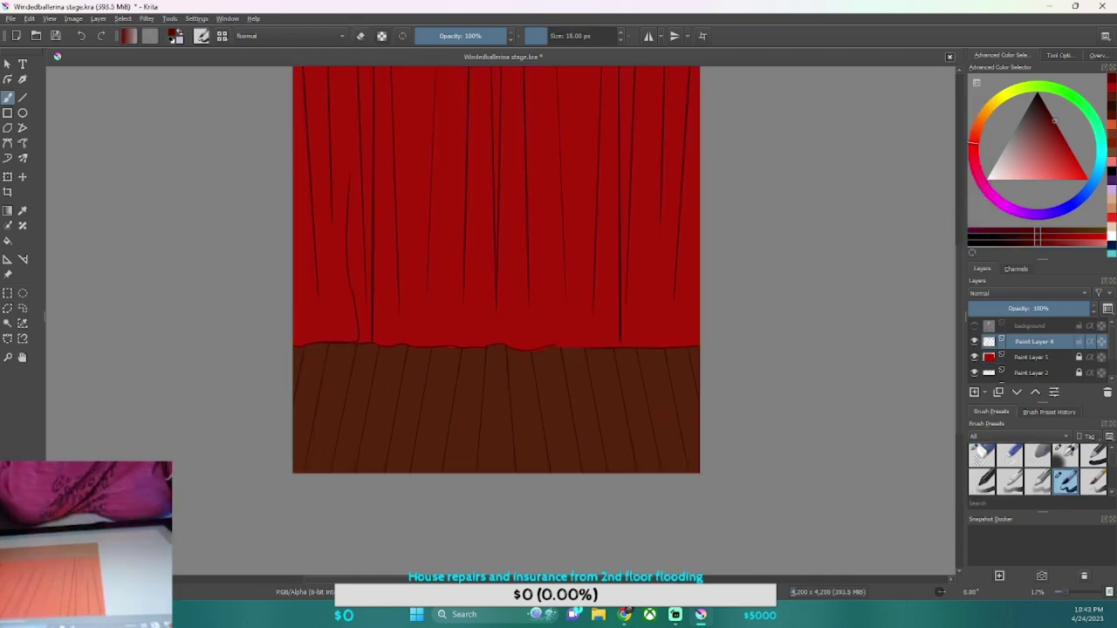
key(Page_Down)
key(e)
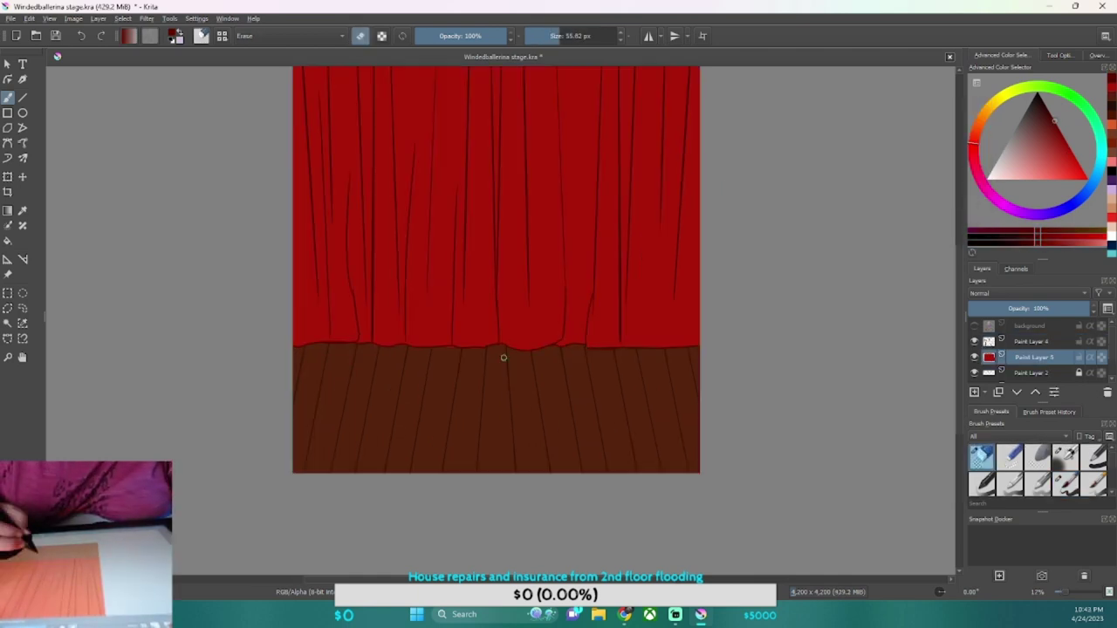
Airbrush a black shadow along the floor beneath the curtain hem on a new layer under the red curtain
click(1065, 456)
key(Insert)
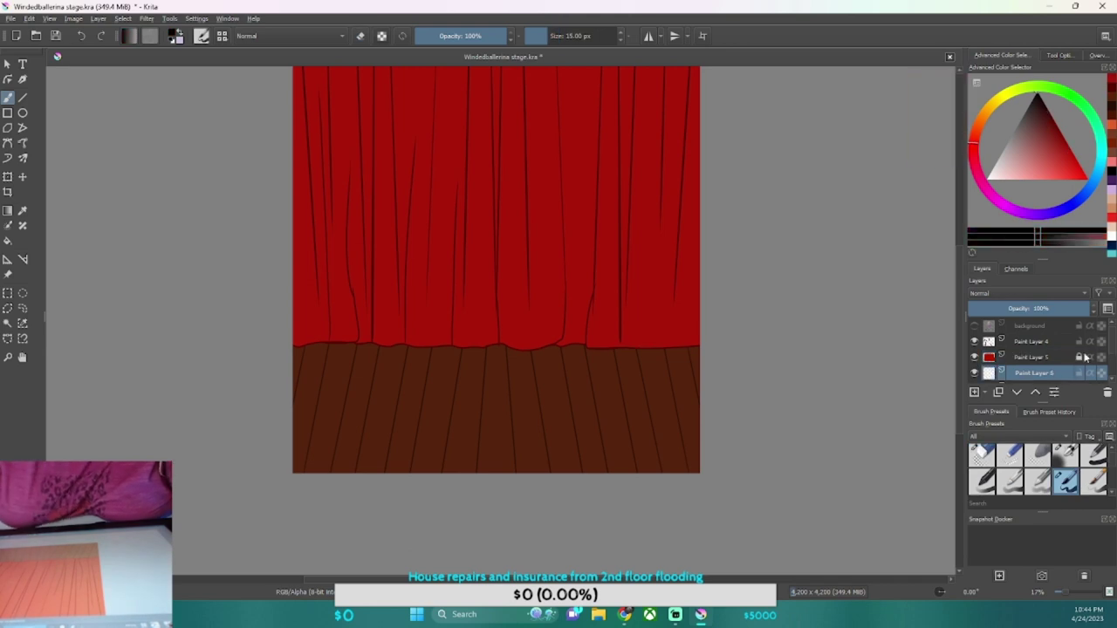
drag(693, 348, 424, 343)
key(minus)
key(e)
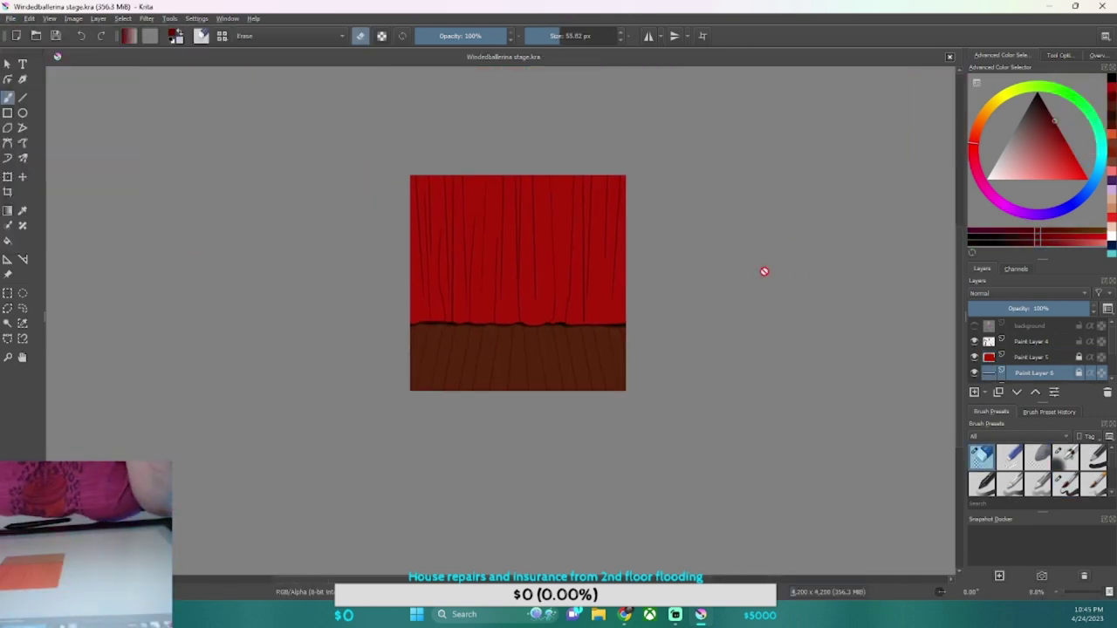
Hide the back curtain layers, and draw mirrored outlines for tied-back side curtains at 15 px on a new layer
click(975, 341)
click(975, 357)
click(974, 395)
click(1065, 457)
click(648, 36)
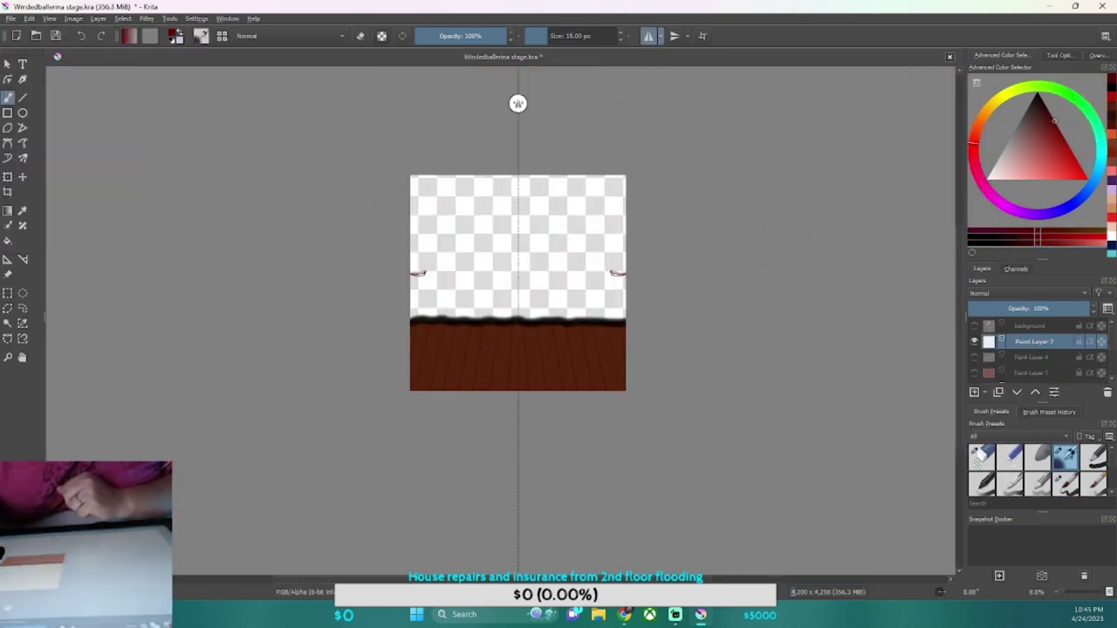
key(Insert)
drag(417, 179, 419, 301)
Fill the side curtains with red on a new layer, and draw their flared lower drapes beneath the tiebacks
key(e)
key(plus)
key(plus)
key(plus)
scroll(208, 201, down, 5)
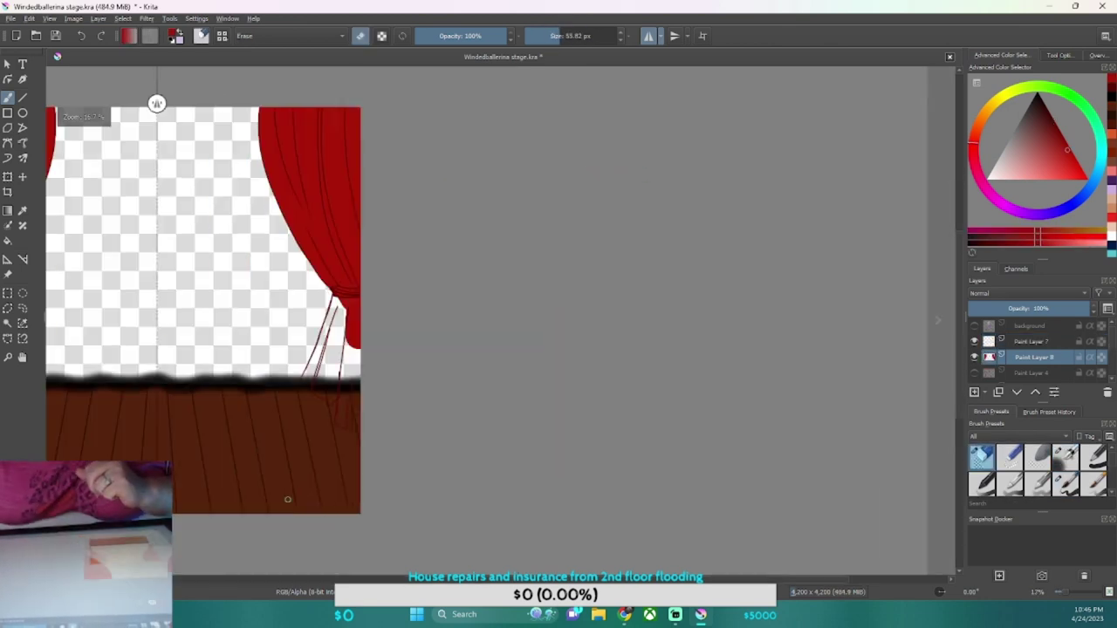
drag(353, 210, 301, 345)
drag(314, 279, 296, 349)
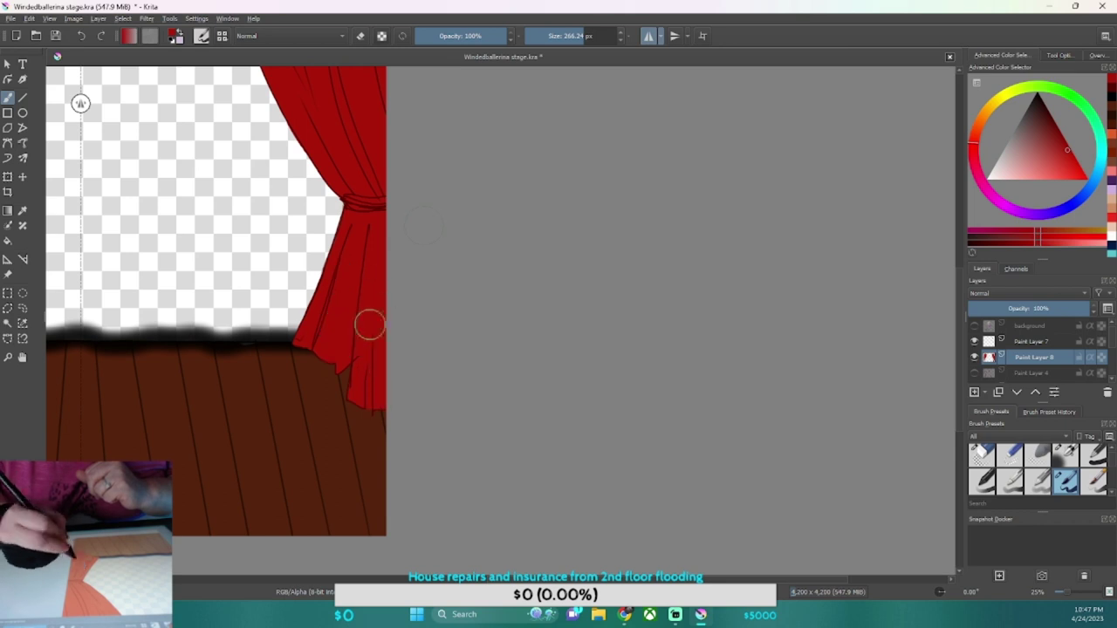
Airbrush dark red shading into the mirrored side curtains at 235.94 px on a new layer, and show the back curtain again
key(minus)
key(minus)
key(minus)
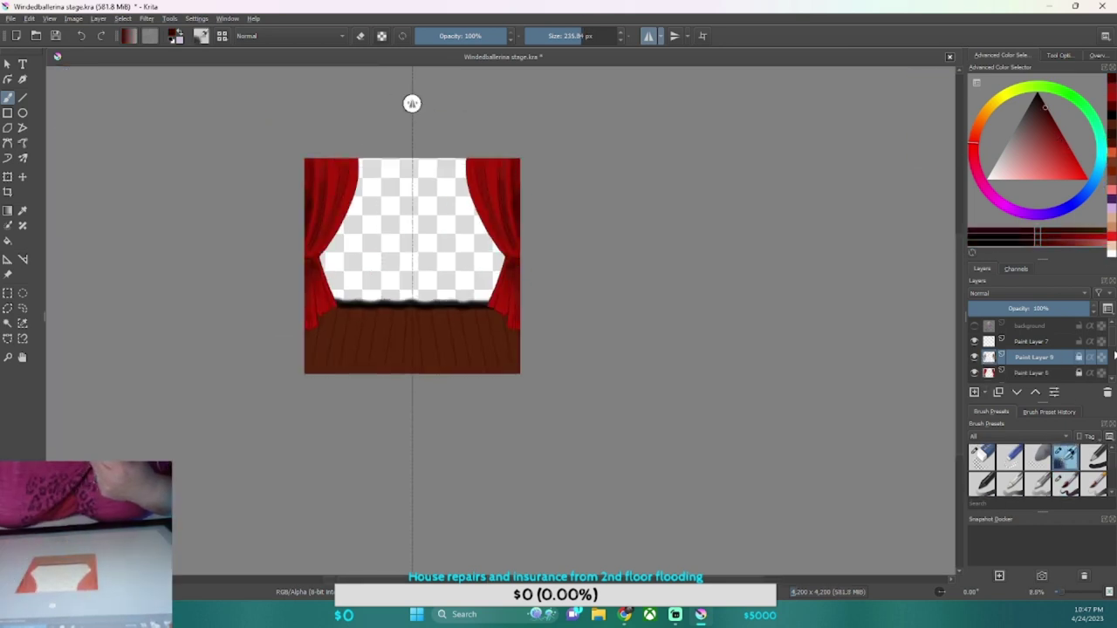
click(973, 360)
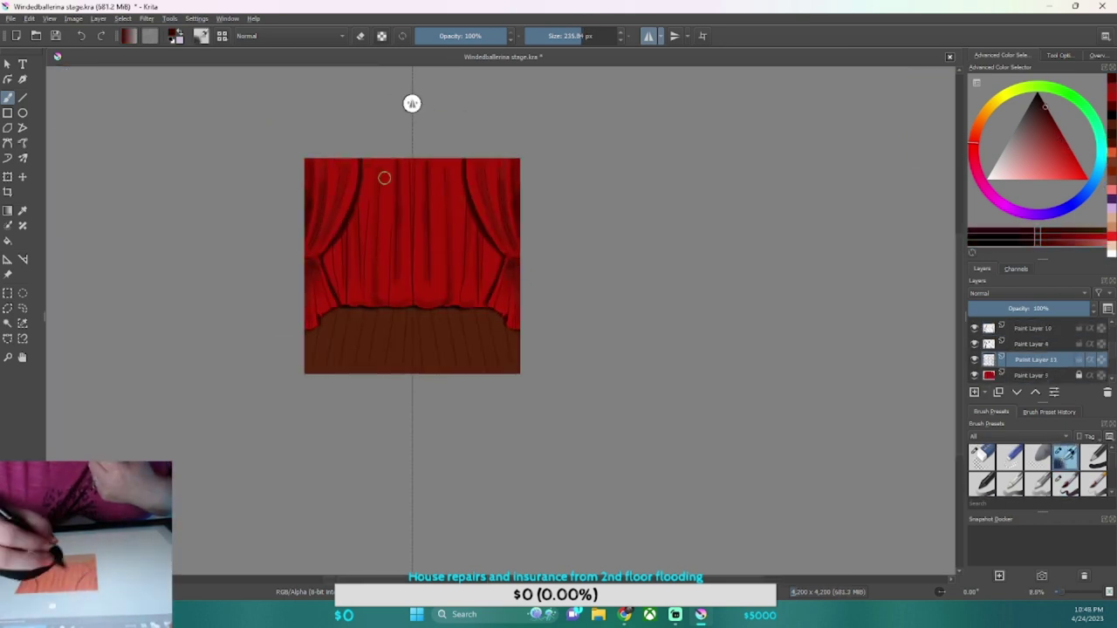
Shade the upper back curtain in very dark red on a new layer, and blend the shading at 580.92 px
mouse_move(409, 159)
mouse_down()
mouse_move(489, 172)
mouse_move(469, 207)
mouse_up()
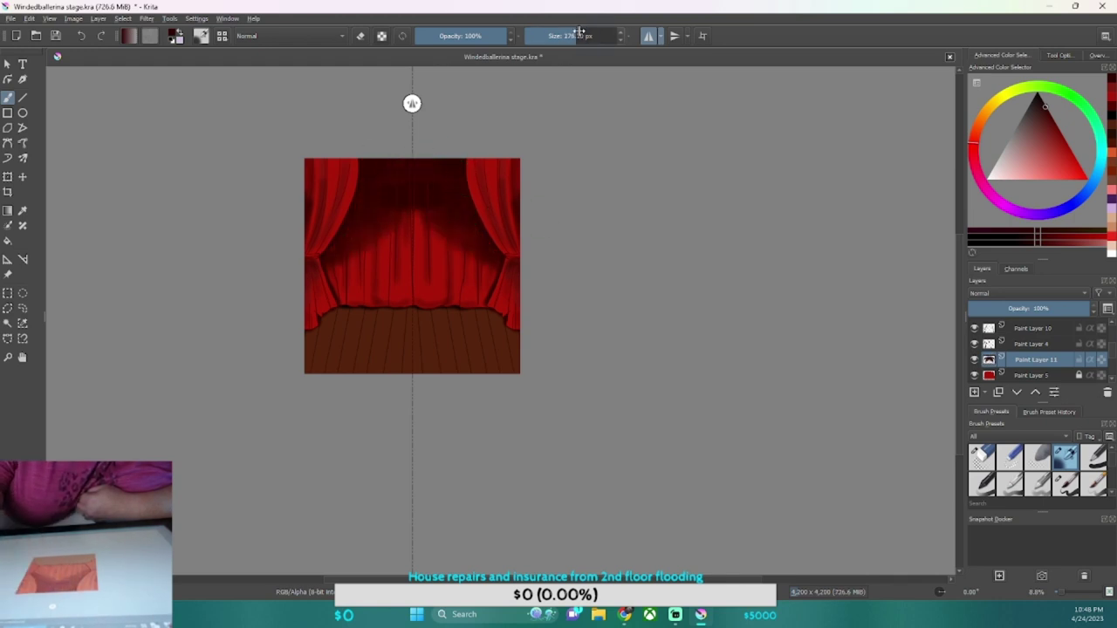
key(slash)
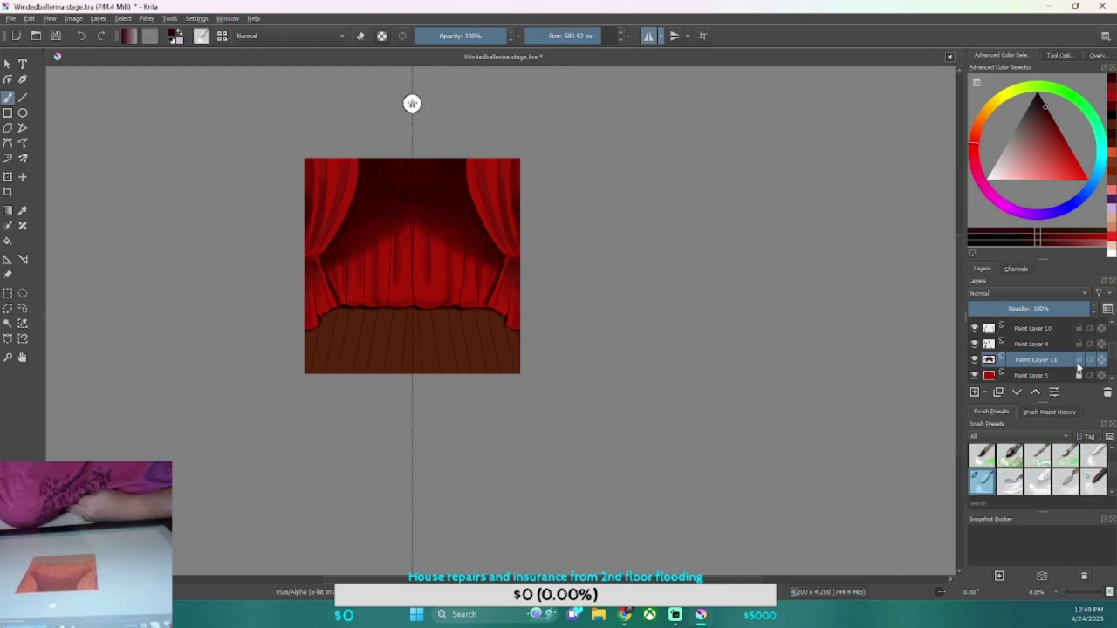
click(1078, 375)
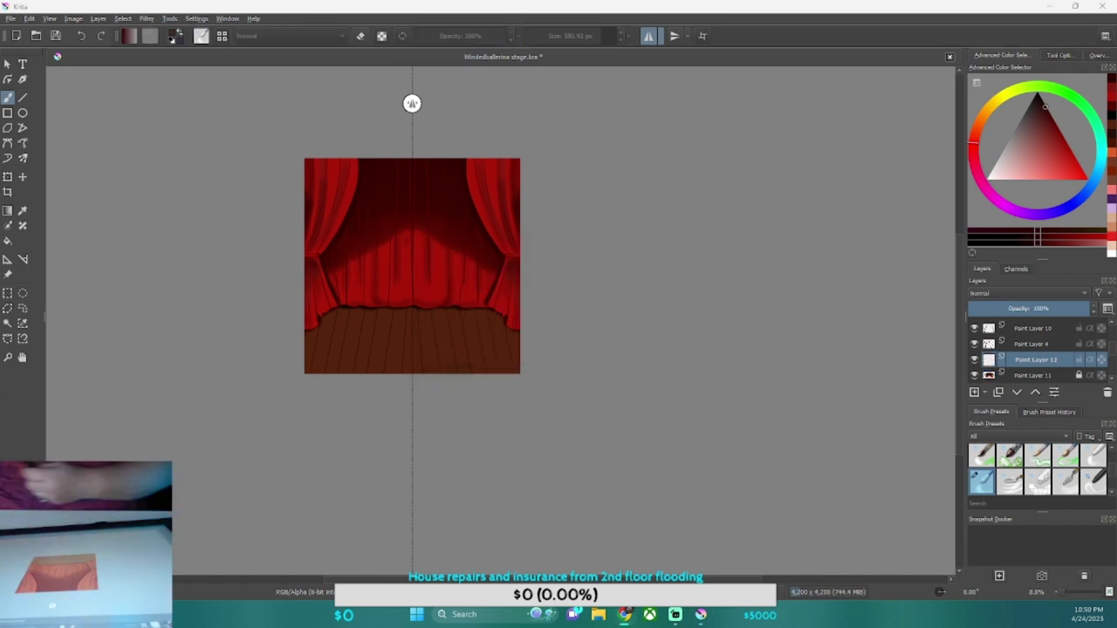
Add finer mirrored dark red fold lines to the back curtain at 15 px on its line layer
click(1065, 480)
click(1032, 344)
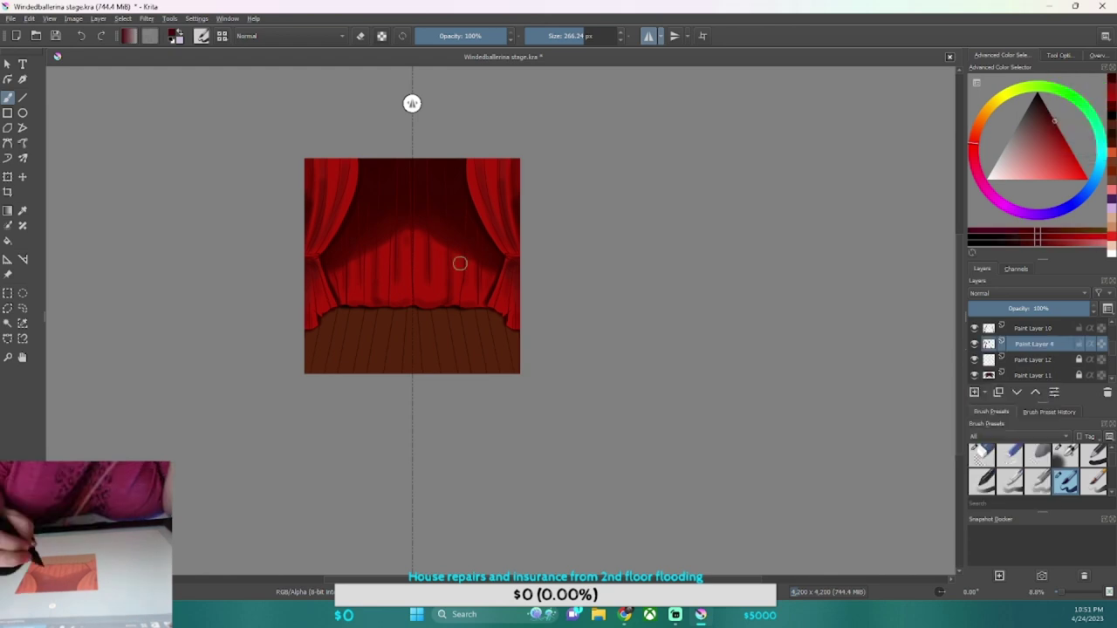
click(567, 36)
text(15)
scroll(1041, 337, up, 1)
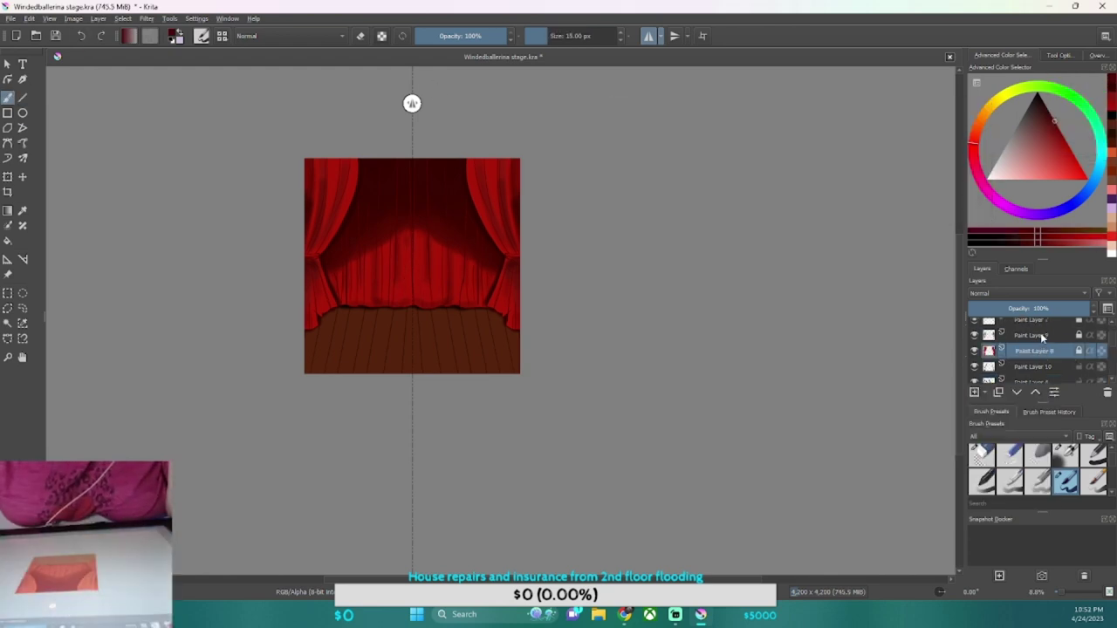
Add finer fold lines to the side curtains on their outline layer, and tidy the curtain edges with the eraser
click(1034, 321)
click(1035, 350)
click(981, 455)
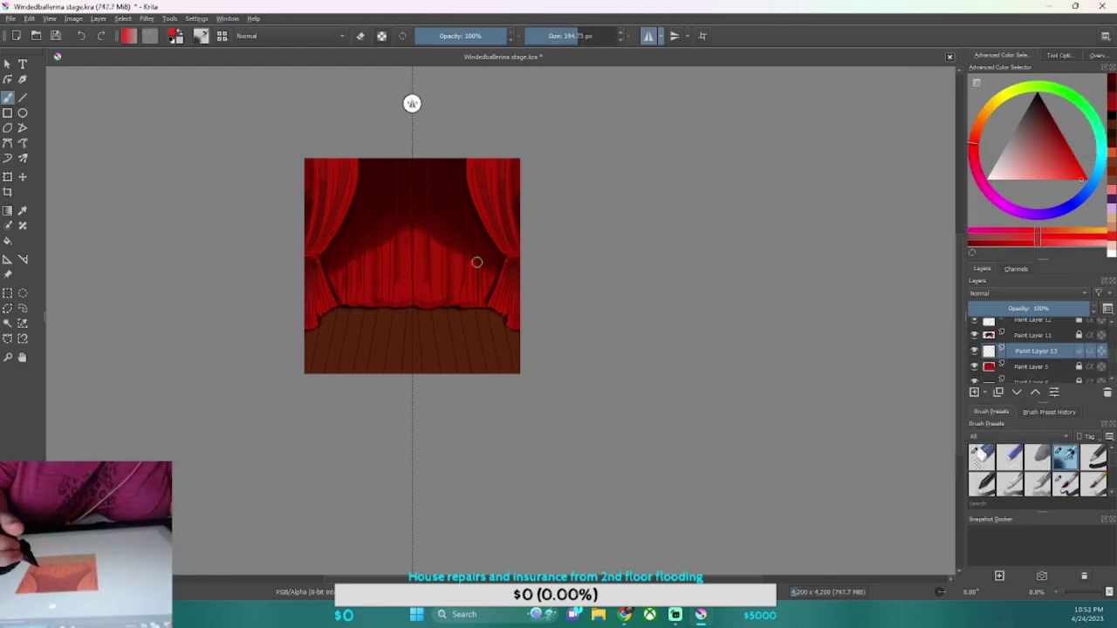
Airbrush a bright red glow at 194.71 px on the lower back curtain on a new layer, with orange highlights at 61.99 px
drag(479, 259, 454, 259)
key(slash)
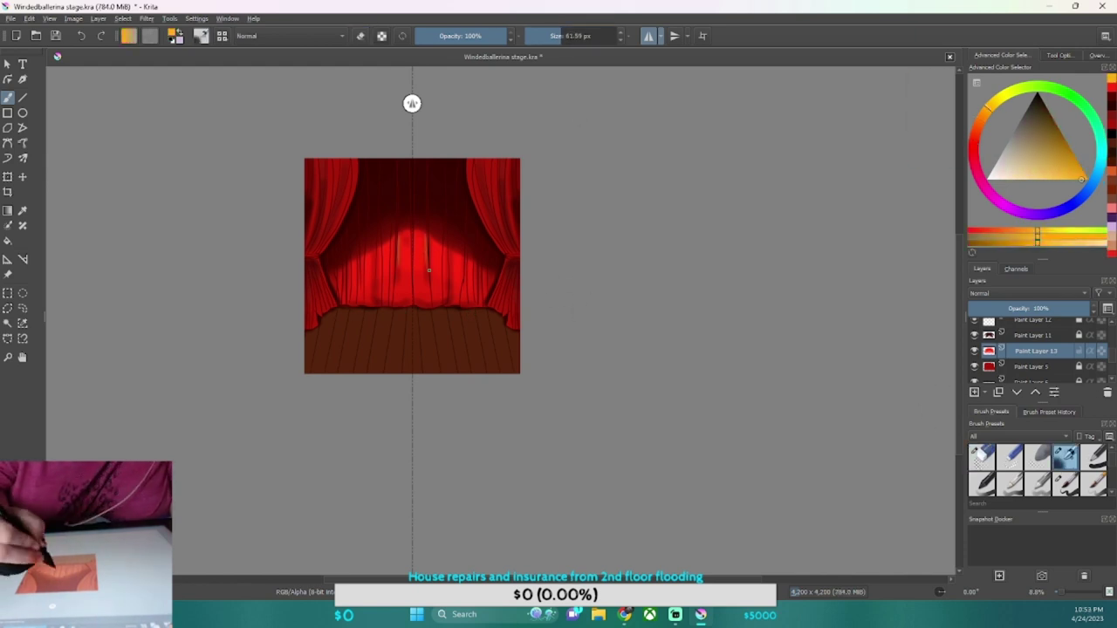
drag(422, 290, 461, 287)
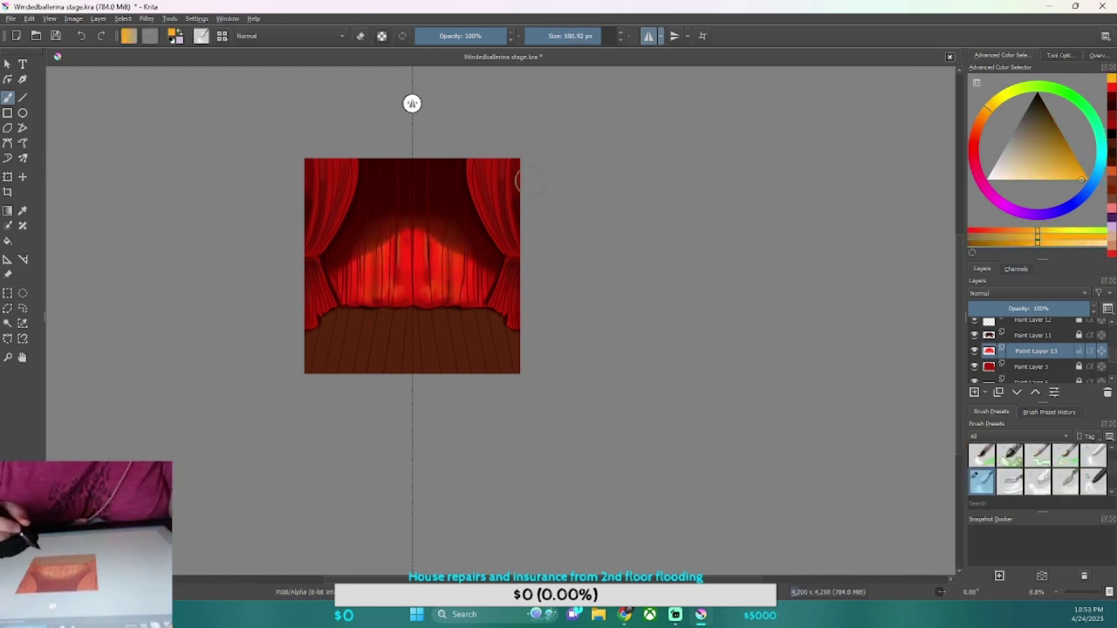
Airbrush a warm reddish orange glow across the floorboards at 413.87 px on a new layer, and show the dancer
click(1064, 454)
key(Insert)
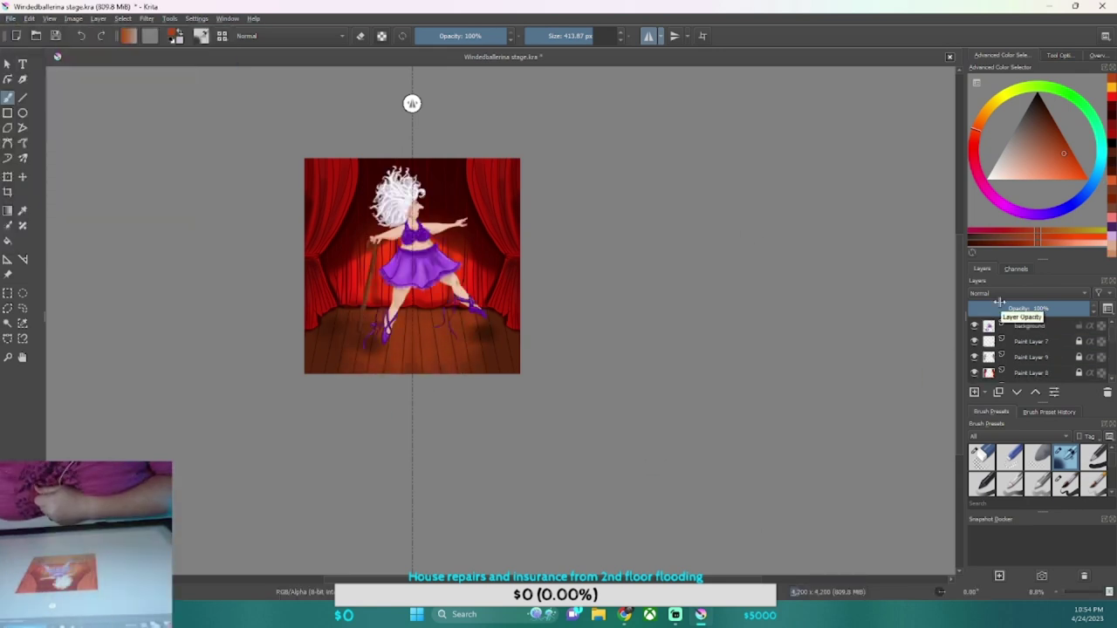
Try a pale yellow 1,000 px spotlight beam from the upper-right corner towards the dancer's head on a new layer at 50% opacity beneath her
click(1064, 142)
key(Insert)
drag(515, 163, 419, 222)
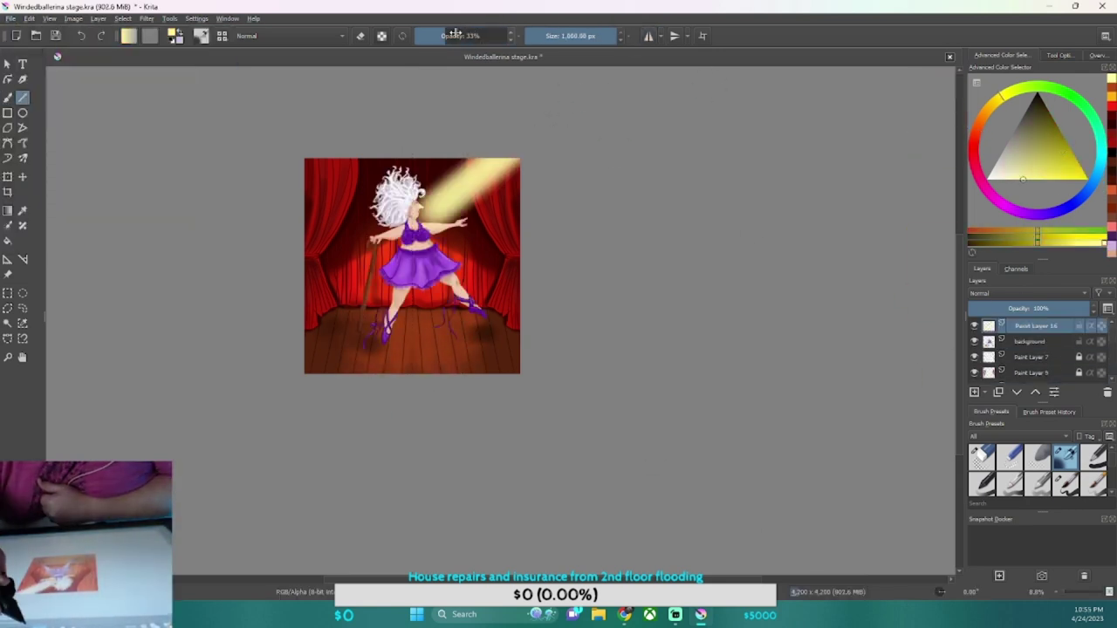
click(1054, 308)
drag(1054, 308, 1031, 308)
drag(501, 175, 436, 139)
click(1035, 357)
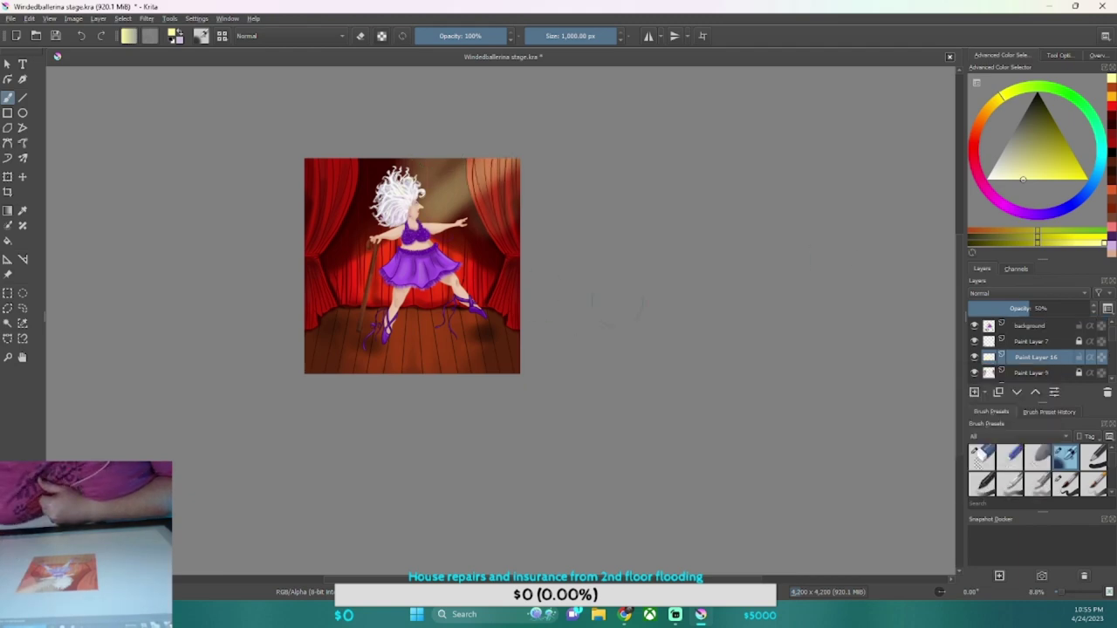
Try softening the spotlight beam by erasing its edges and lowering its layer opacity to 16%, and hide the layer
scroll(470, 188, up, 2)
key(slash)
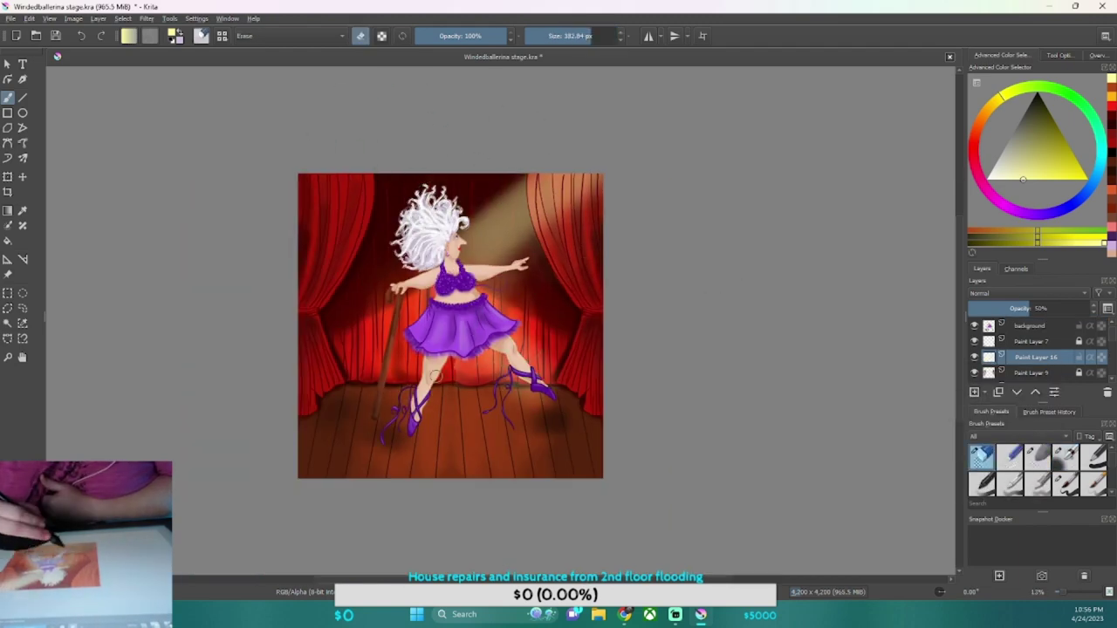
drag(1033, 308, 987, 308)
scroll(462, 185, down, 2)
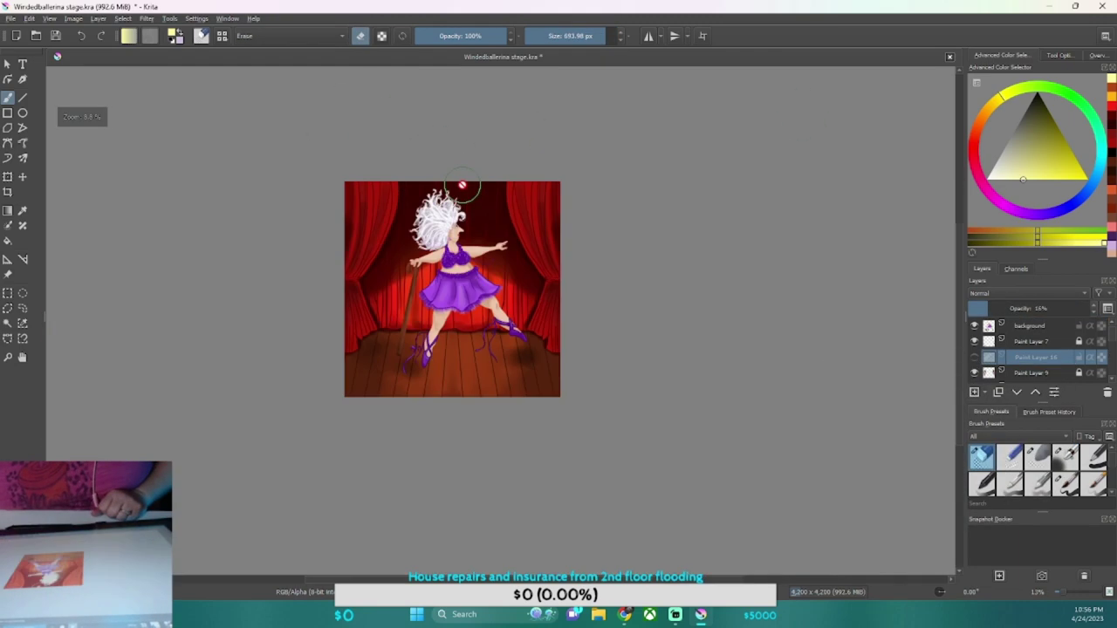
Sketch a small rose with a thin white 1.06 px brush on a new layer, on the floorboards below the dancer's extended foot
scroll(457, 214, up, 1)
key(Insert)
scroll(436, 512, up, 4)
scroll(824, 330, down, 3)
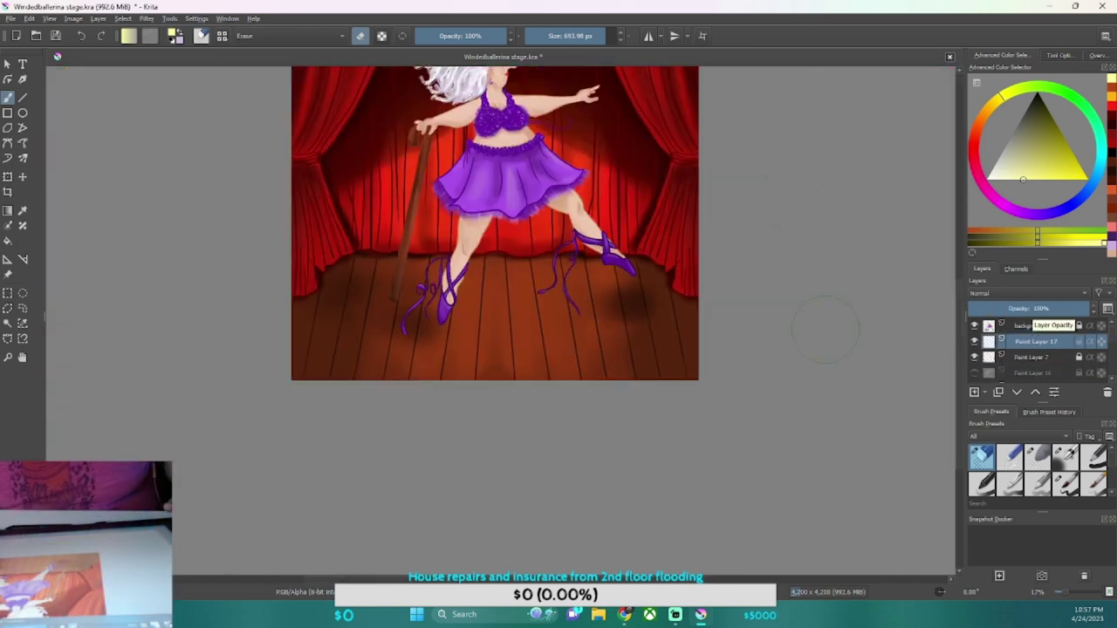
scroll(431, 321, up, 2)
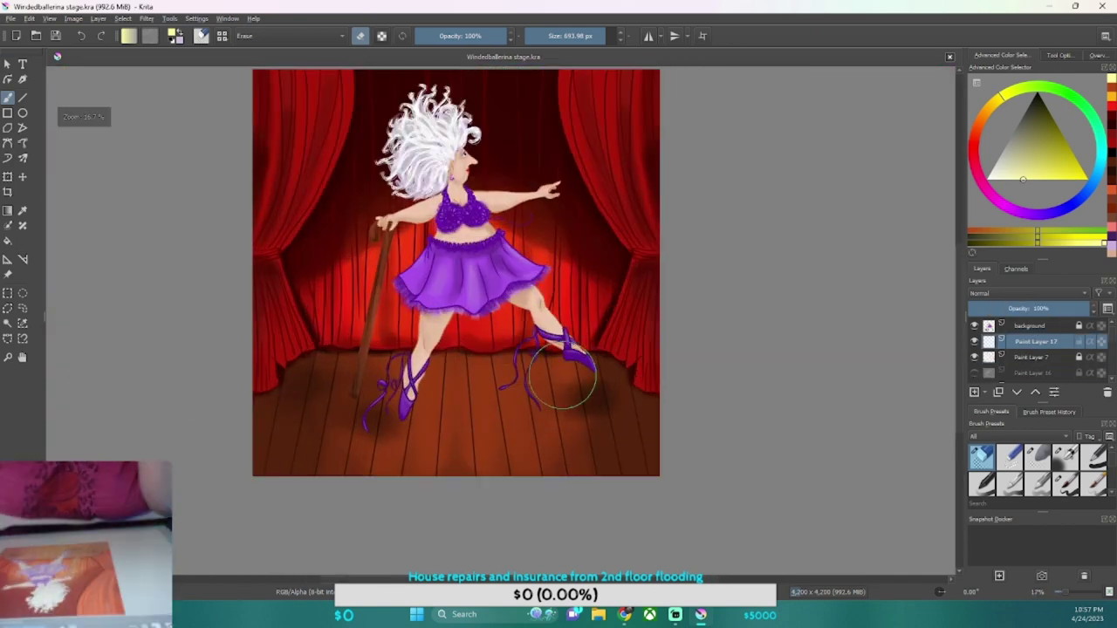
scroll(453, 429, down, 1)
scroll(535, 423, up, 3)
key(/)
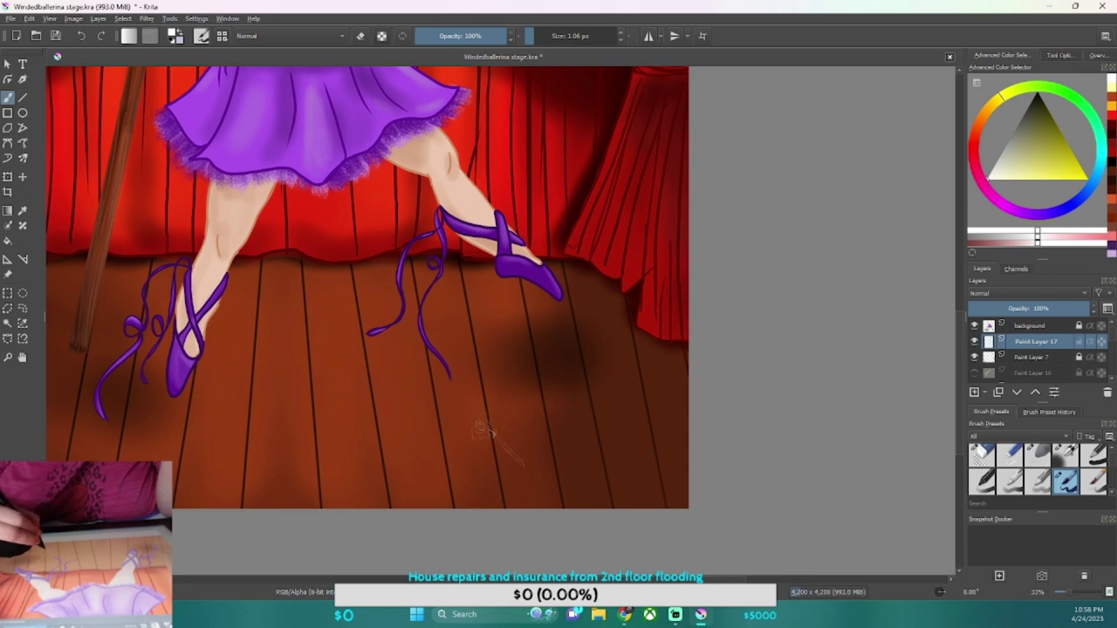
Draw a straight dark green 15 px stem over the rose sketch on a new layer, and paint its leaves on another
scroll(485, 429, up, 3)
key(Insert)
drag(471, 393, 568, 489)
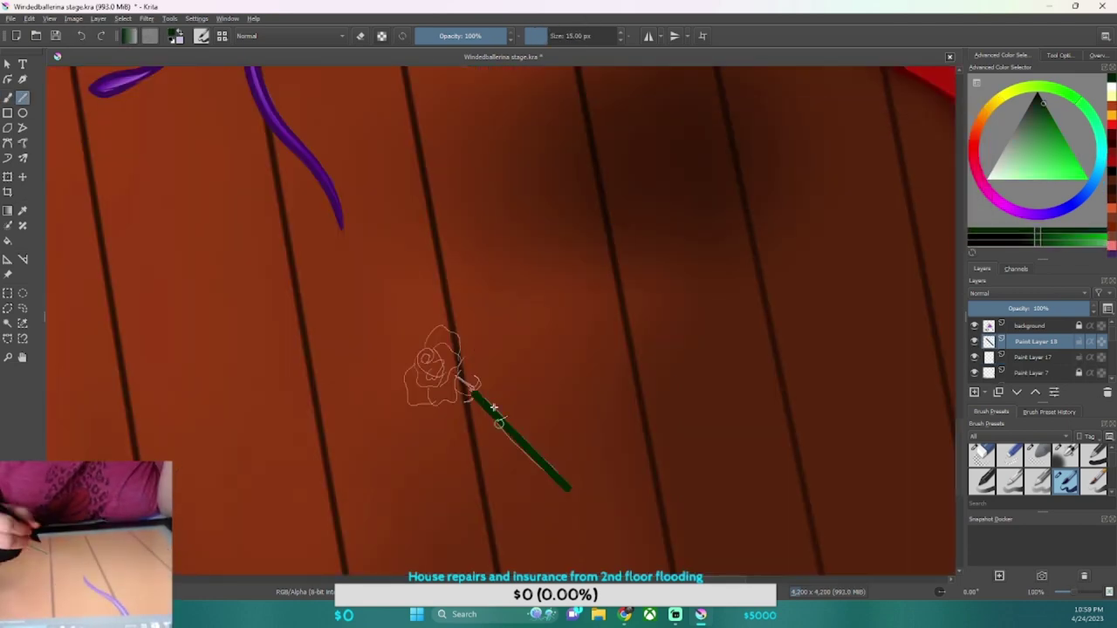
key(Insert)
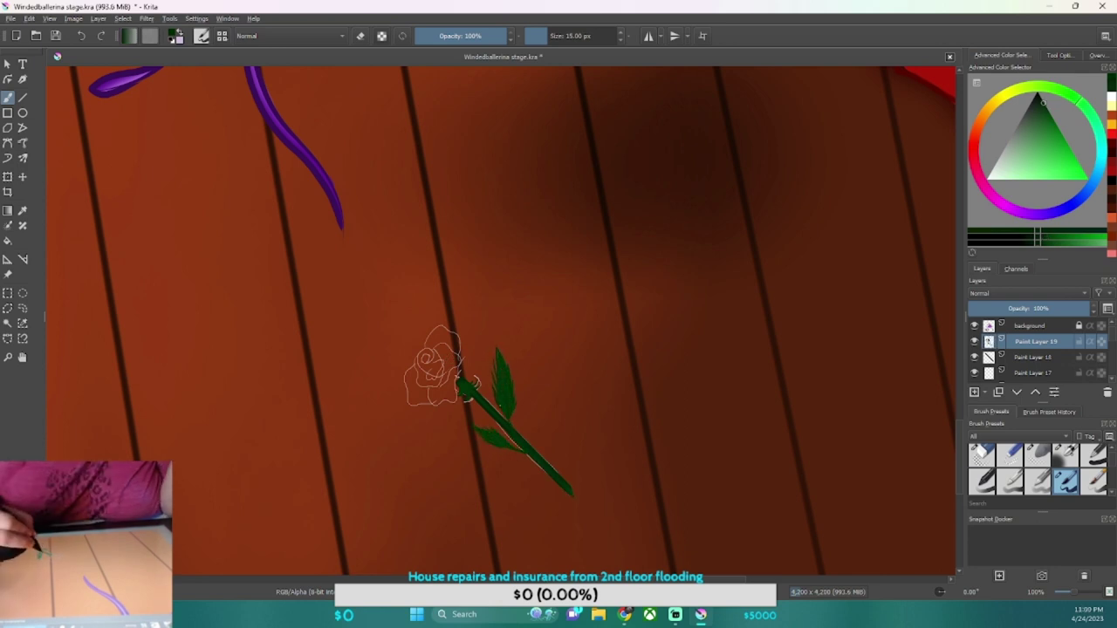
Outline the rose petals in dark red at 15 px on a new layer, and fill them with brighter red on a separate layer
key(Insert)
click(1080, 170)
drag(1080, 170, 1050, 116)
mouse_move(422, 356)
mouse_down()
mouse_move(450, 406)
mouse_move(421, 366)
mouse_move(399, 399)
mouse_up()
key(Insert)
mouse_move(442, 300)
mouse_down()
mouse_move(461, 321)
mouse_move(450, 395)
mouse_up()
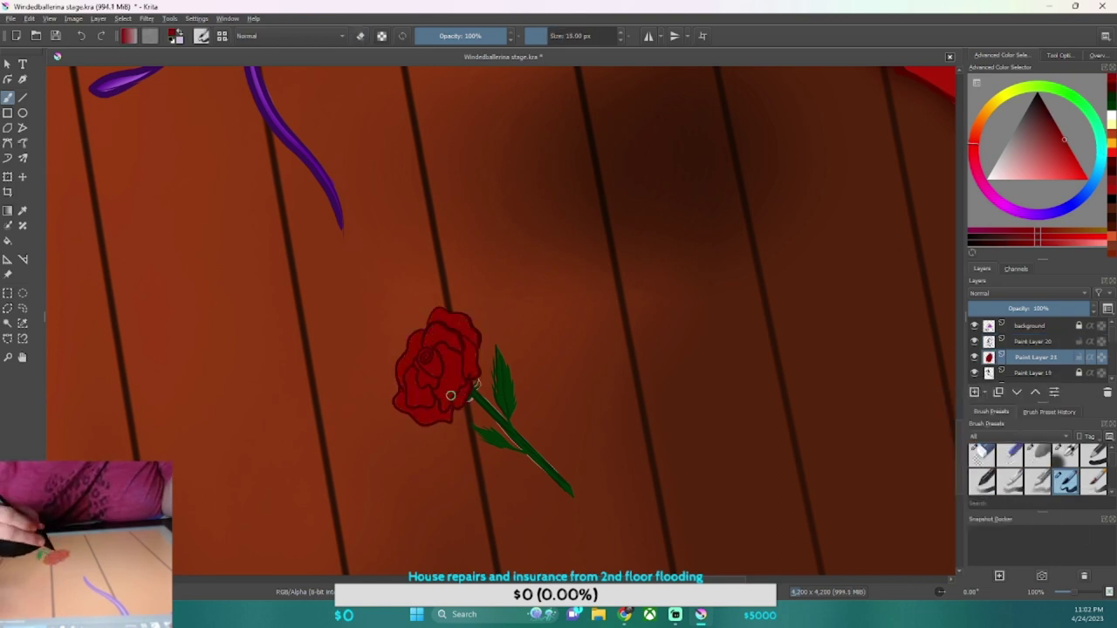
Refine the rose's petal lines in sampled dark red, and airbrush darker shading between the petals on a new layer
key(Page_Up)
ctrl+click(419, 357)
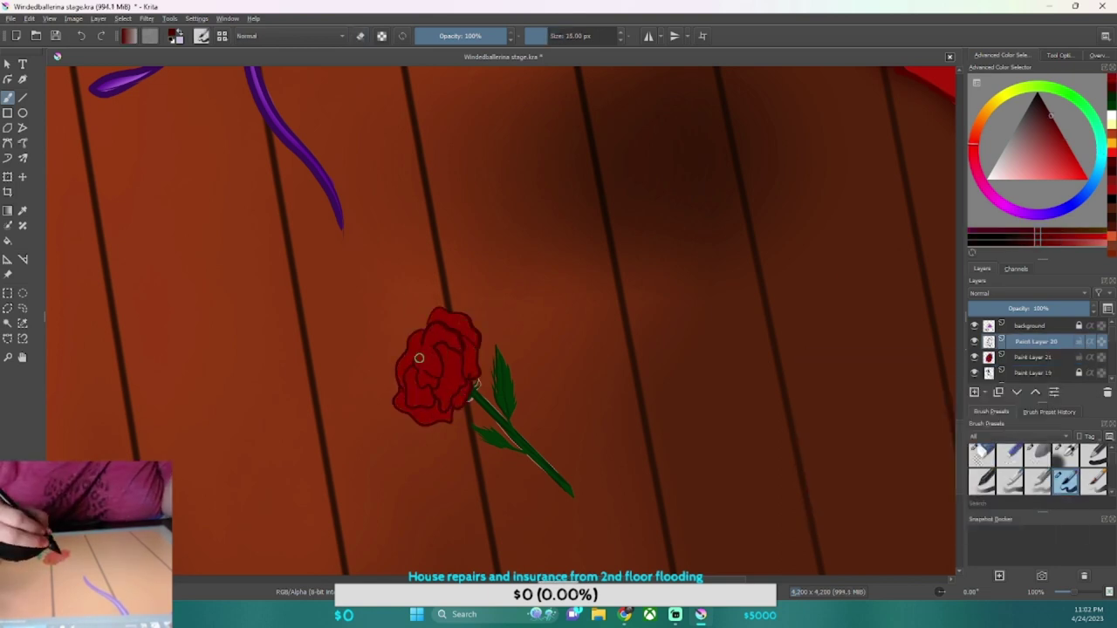
click(1063, 356)
key(Insert)
key(slash)
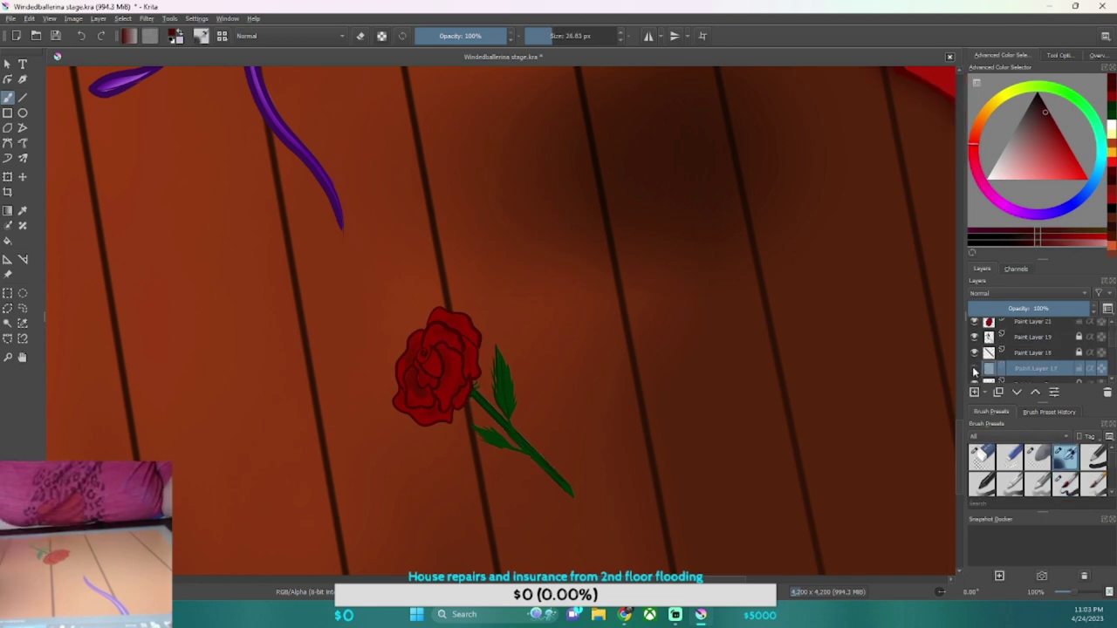
Hide the rose sketch, dancer and stage layers, and save the isolated rose on transparency as rose.png
scroll(1030, 349, down, 3)
click(1029, 373)
click(973, 372)
click(974, 341)
click(974, 356)
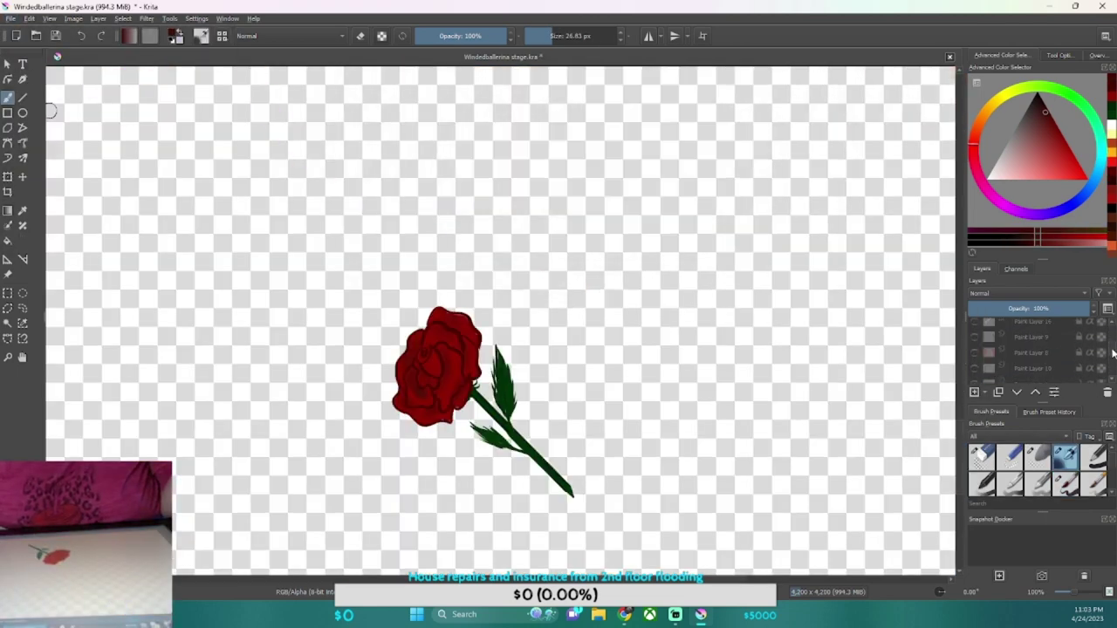
key(ctrl+shift+s)
key(Escape)
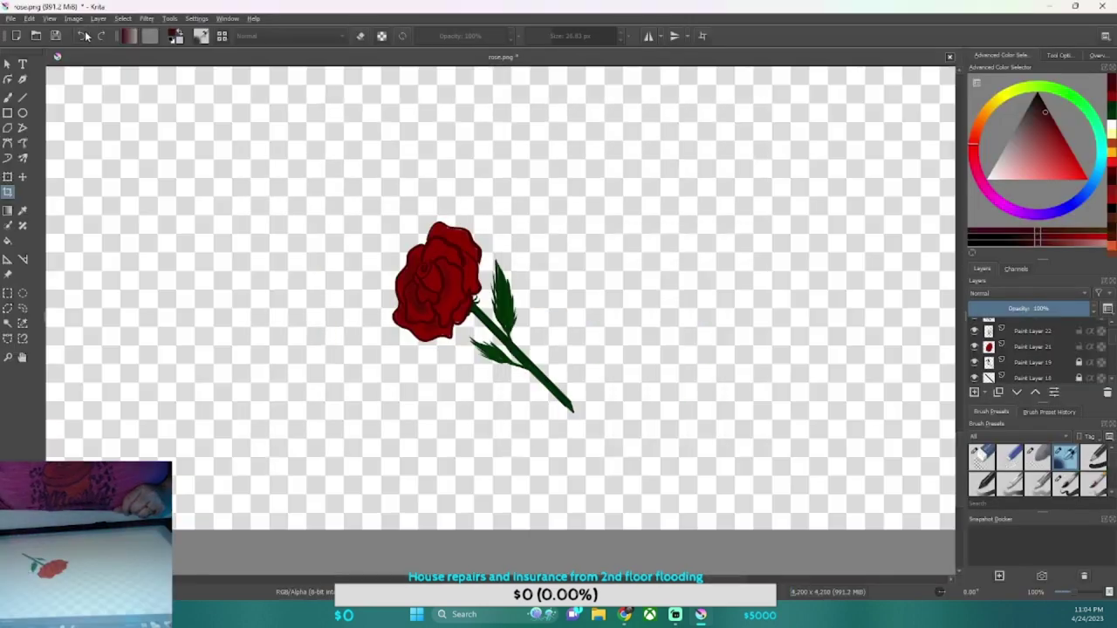
Show the dancer, stage and spotlight layers again around the rose
scroll(1029, 348, down, 3)
click(974, 343)
click(974, 358)
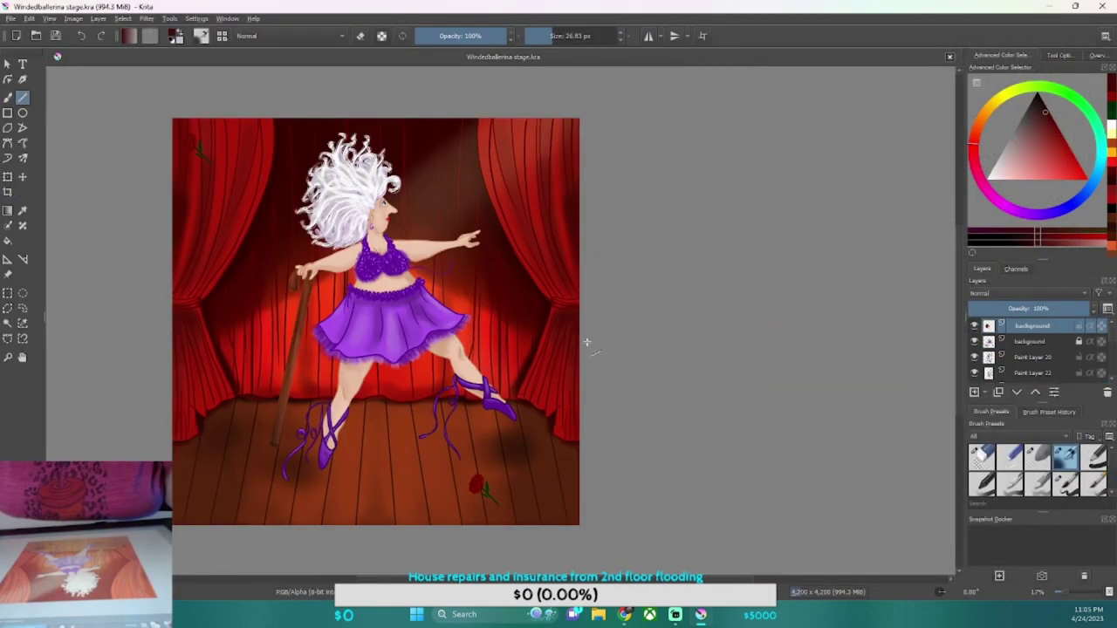
Paste copies of the rose as new layers and scatter them in varied orientations across the floor and beside the right curtain
key(ctrl+v)
key(t)
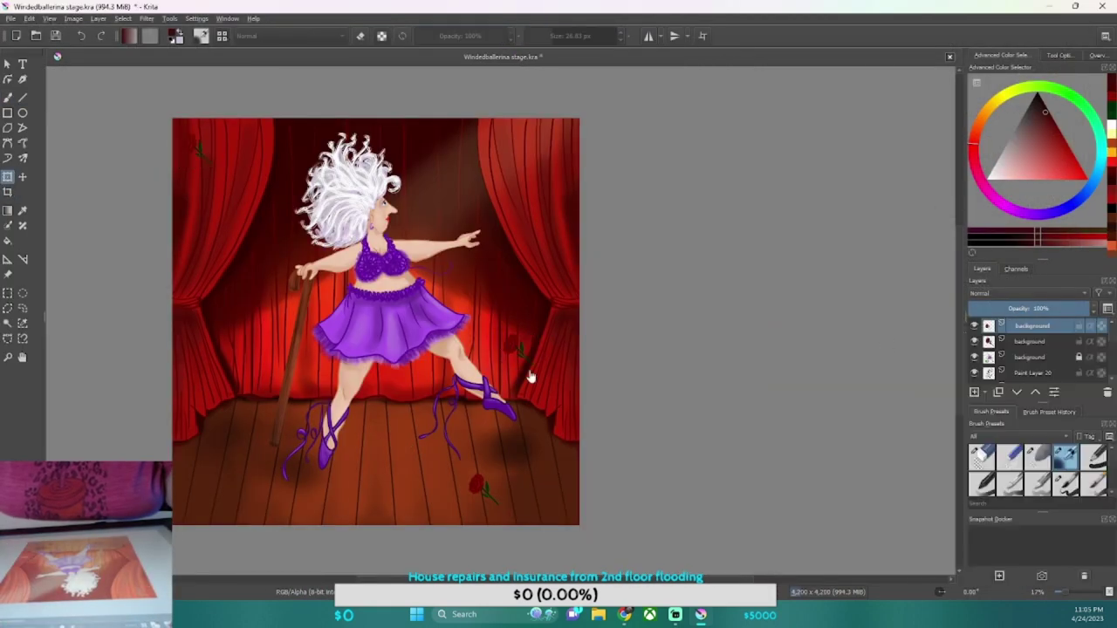
right_click(1030, 325)
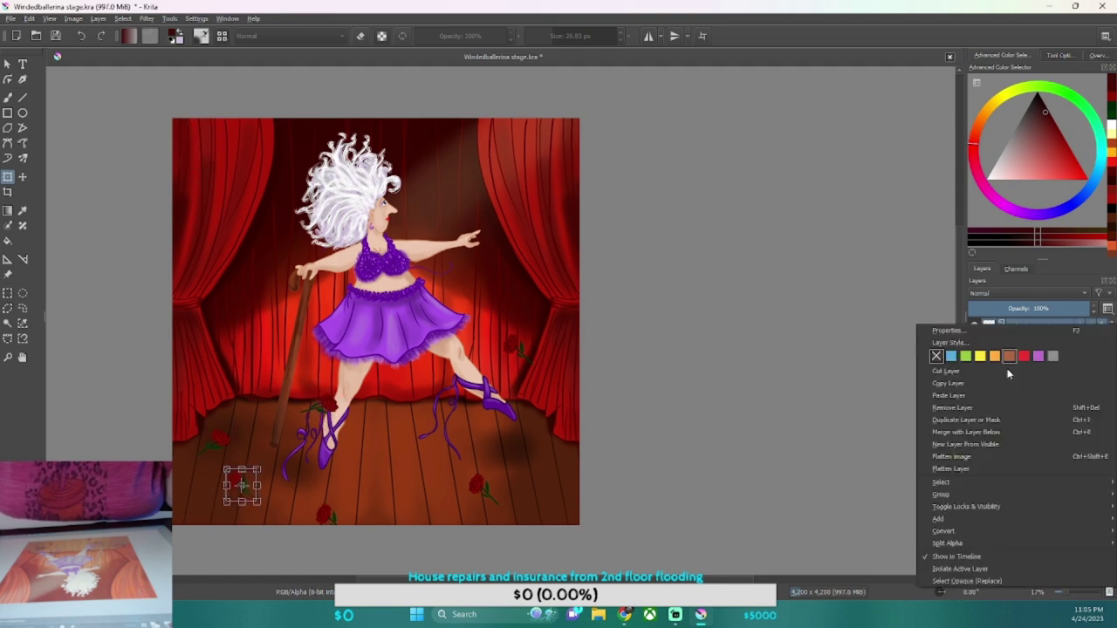
click(951, 366)
Save the layered document, and save a PNG version as Windedballerina stage rose.png
click(10, 18)
click(26, 79)
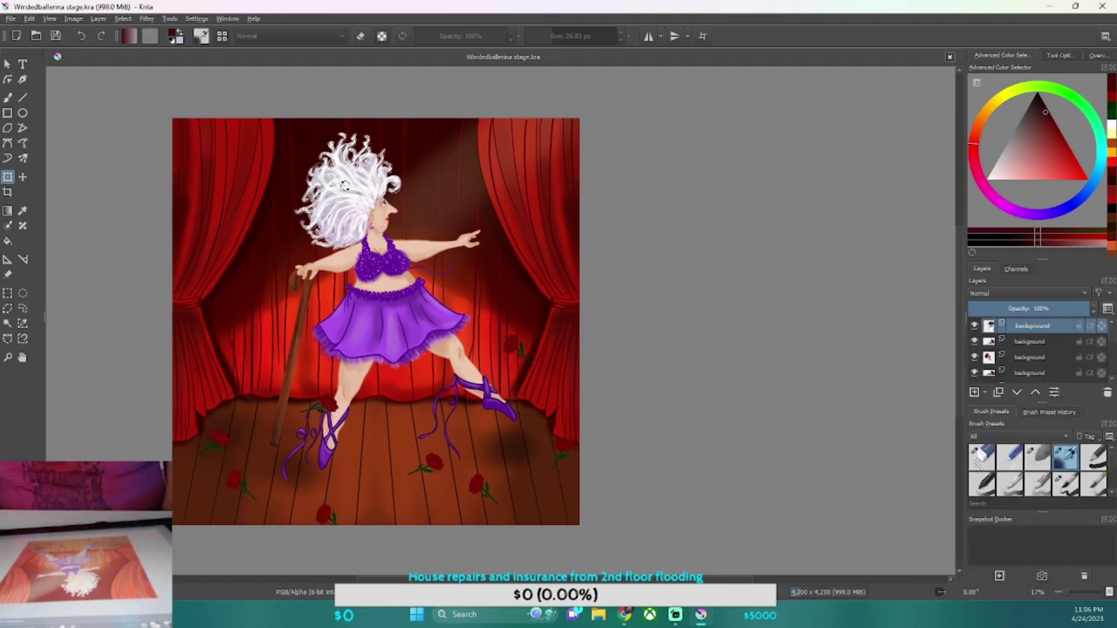
click(11, 18)
click(26, 95)
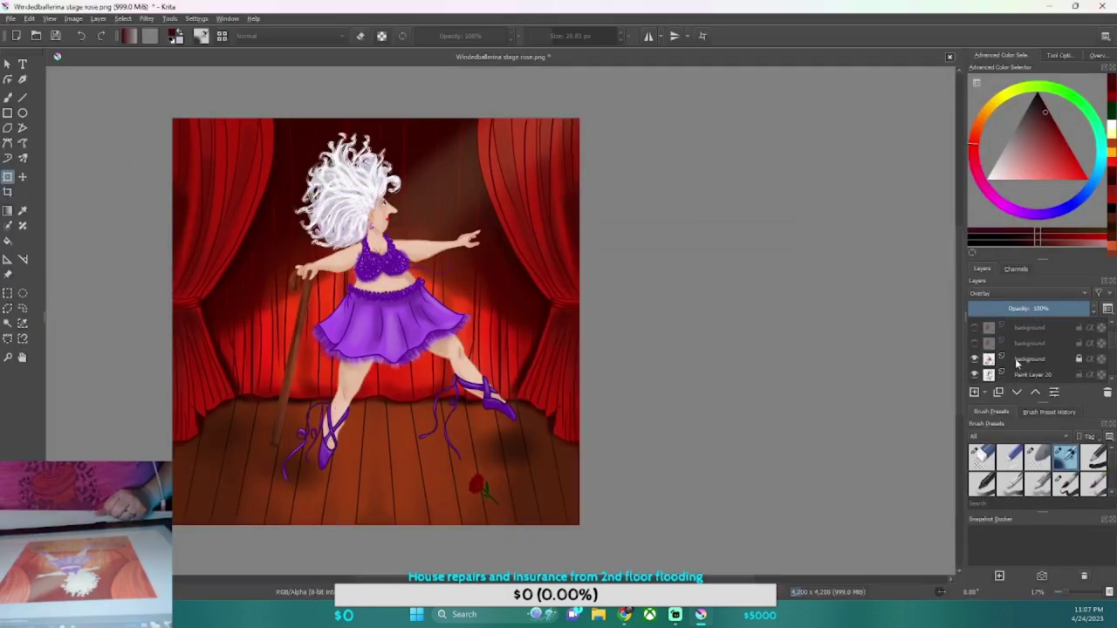
Hide all the rose layers and save the stage scene as Windedballerina stage.png
key(Escape)
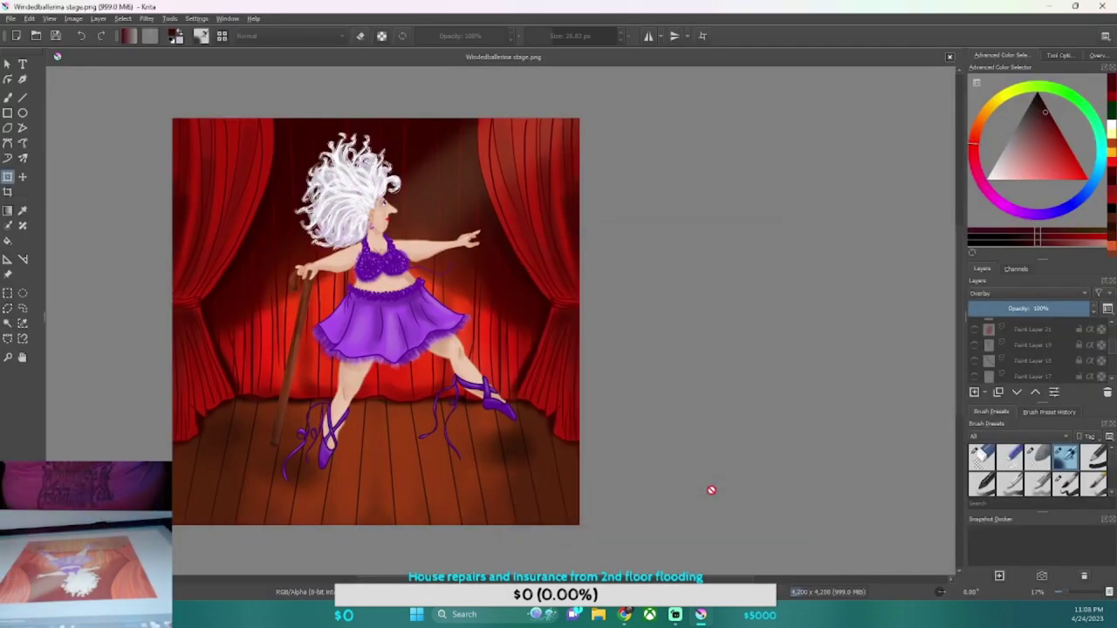
click(949, 56)
click(949, 57)
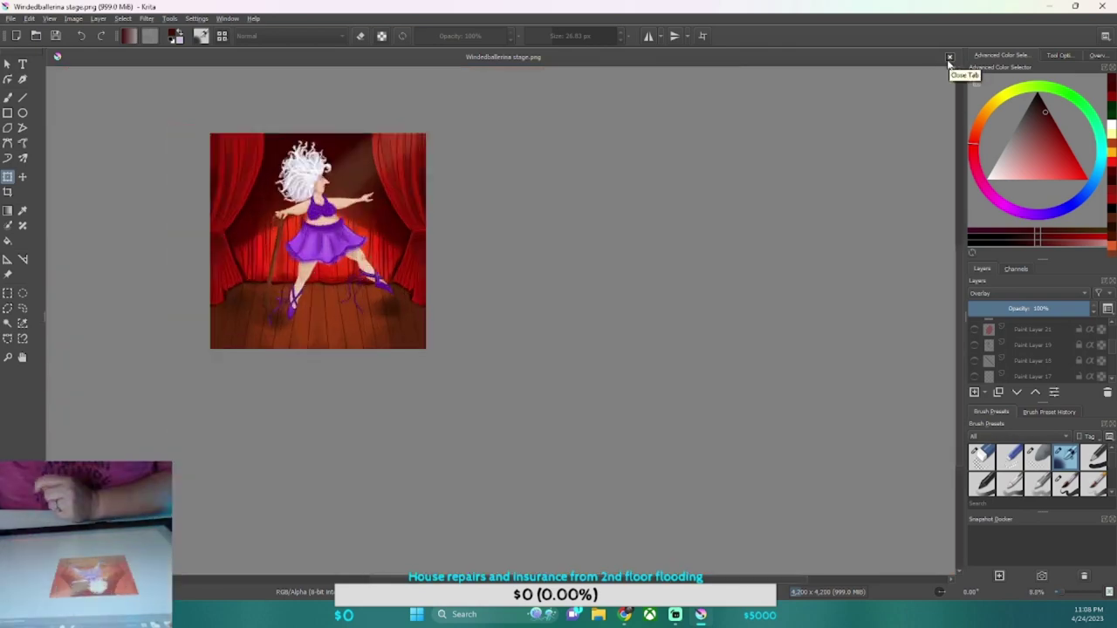
Make a tiny black 5 px mark along the toe edge of the dancer's extended shoe on a new layer
click(1064, 482)
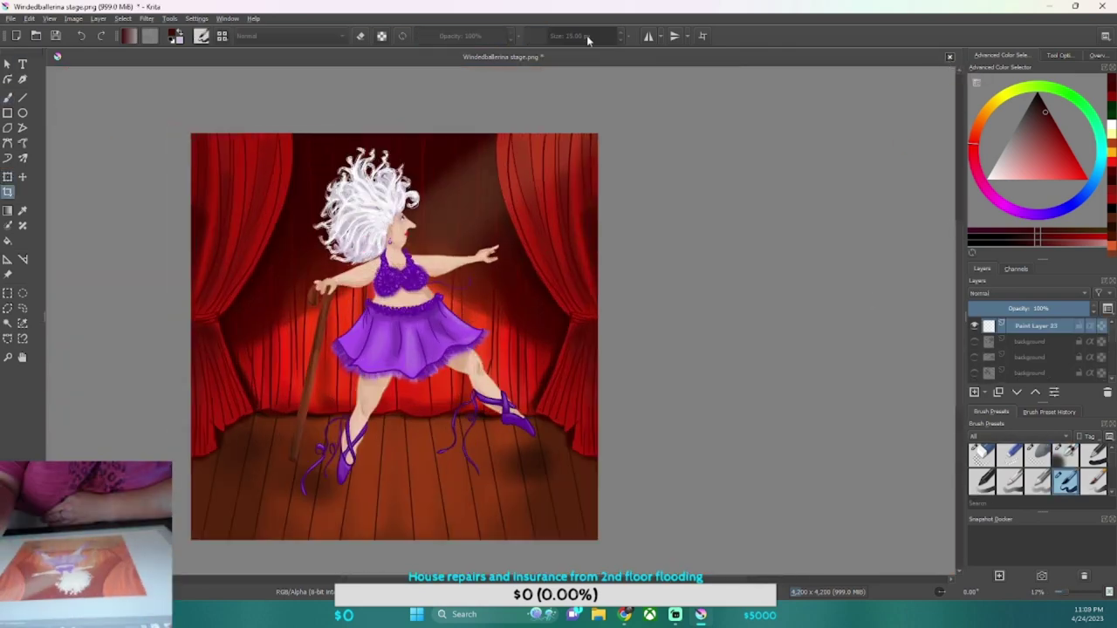
key(ctrl+Tab)
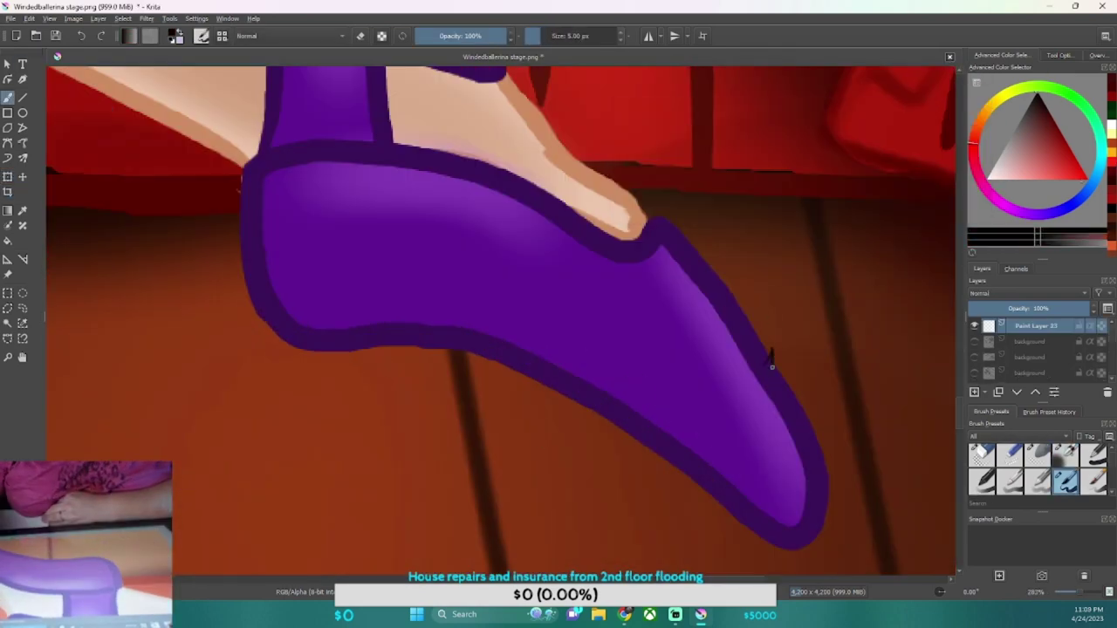
key(ctrl+Tab)
Save the updated scene with roses over Windedballerina stage rose.png, and hide the stage backdrop layers
key(ctrl+o)
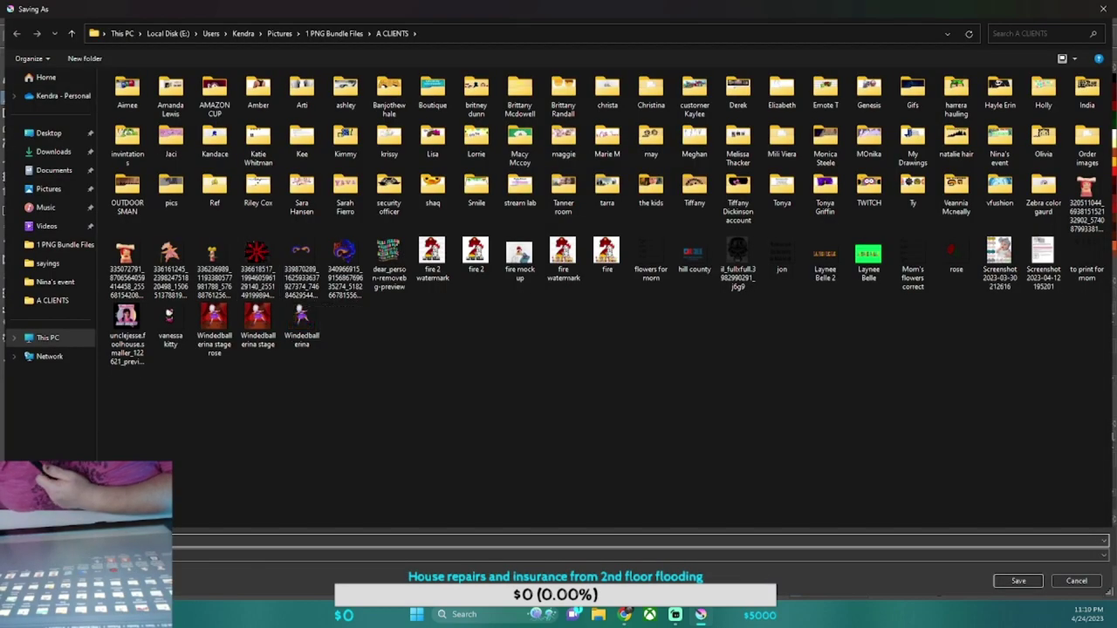
double_click(214, 331)
key(ctrl+Tab)
key(ctrl+Tab)
key(ctrl+Tab)
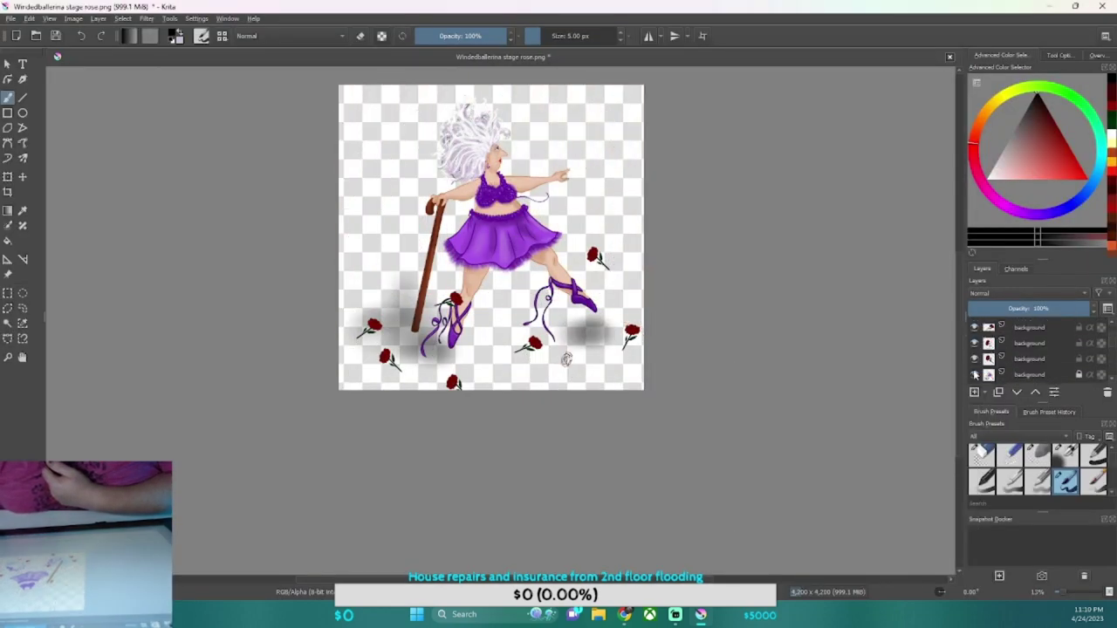
Hide the rose layers and save the dancer on a transparent background as Windedballerina.png
key(ctrl+shift+s)
key(Escape)
key(ctrl+Tab)
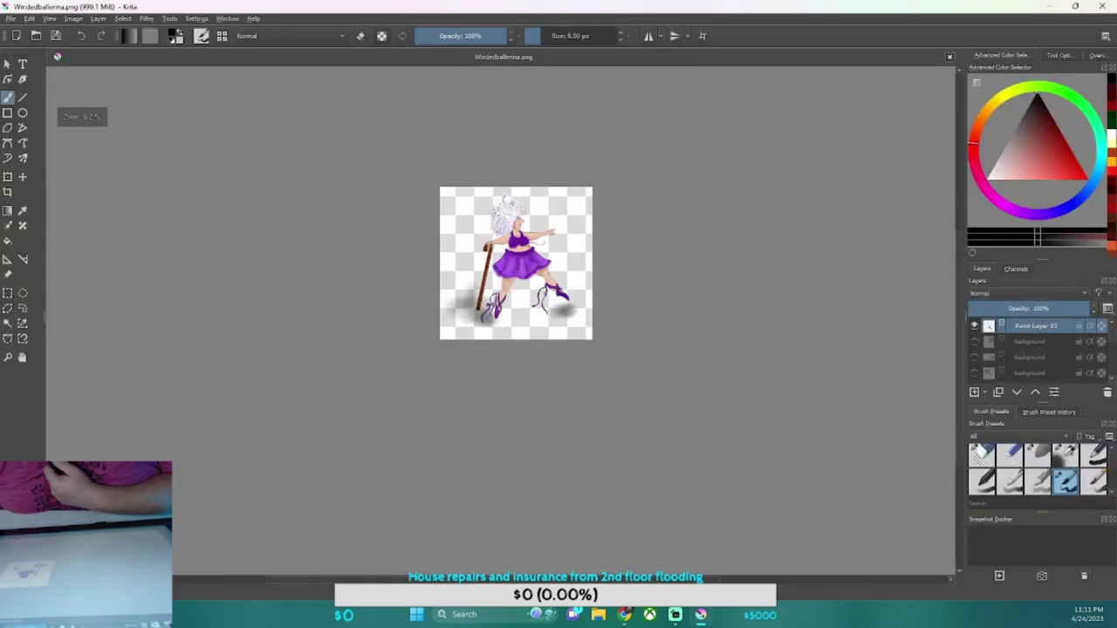
Fill the bottom layer with black behind the dancer, and save the image as Windedballerina blk.png
key(ctrl+Tab)
key(ctrl+shift+s)
key(Escape)
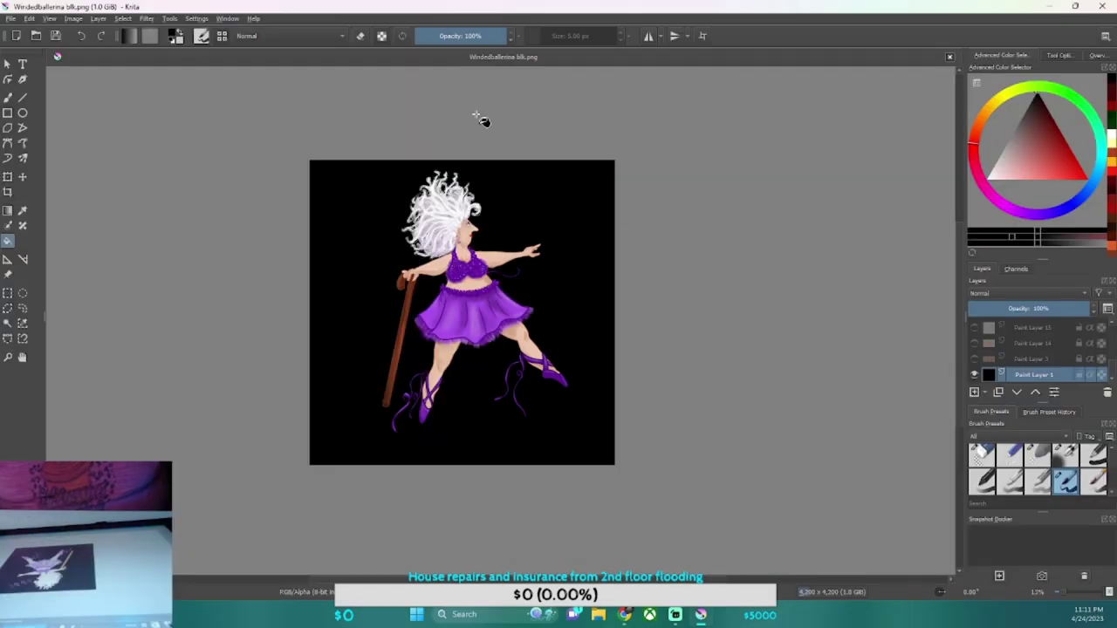
Paste the reference photo of the pink-skirted dancer as a new layer, and scale it down in the canvas's upper-left corner
scroll(590, 319, up, 4)
scroll(590, 319, left, 1)
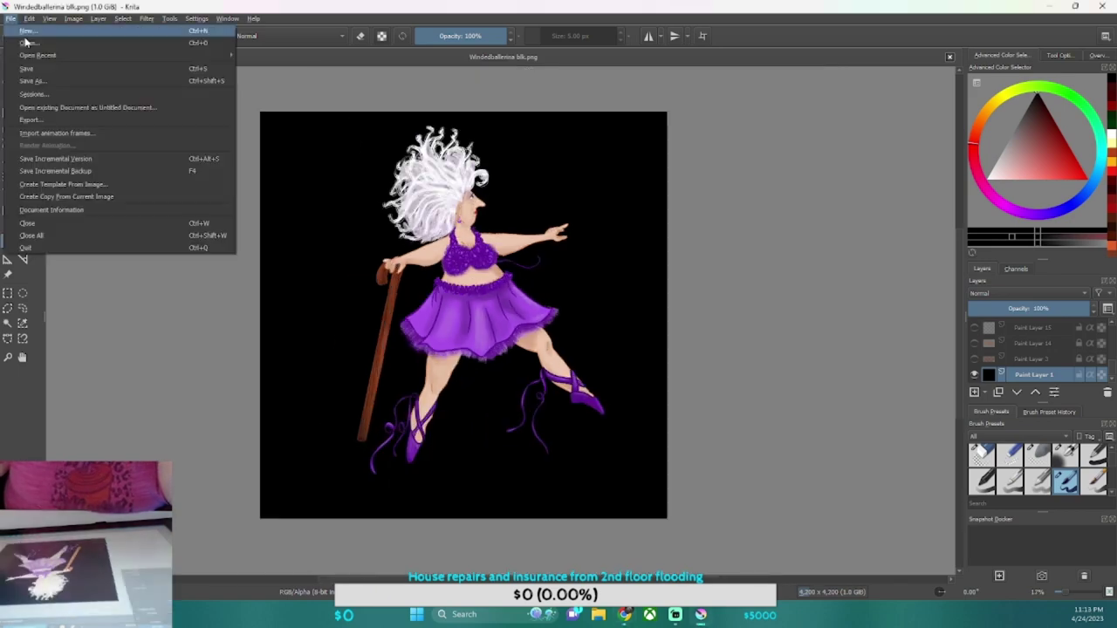
right_click(1023, 381)
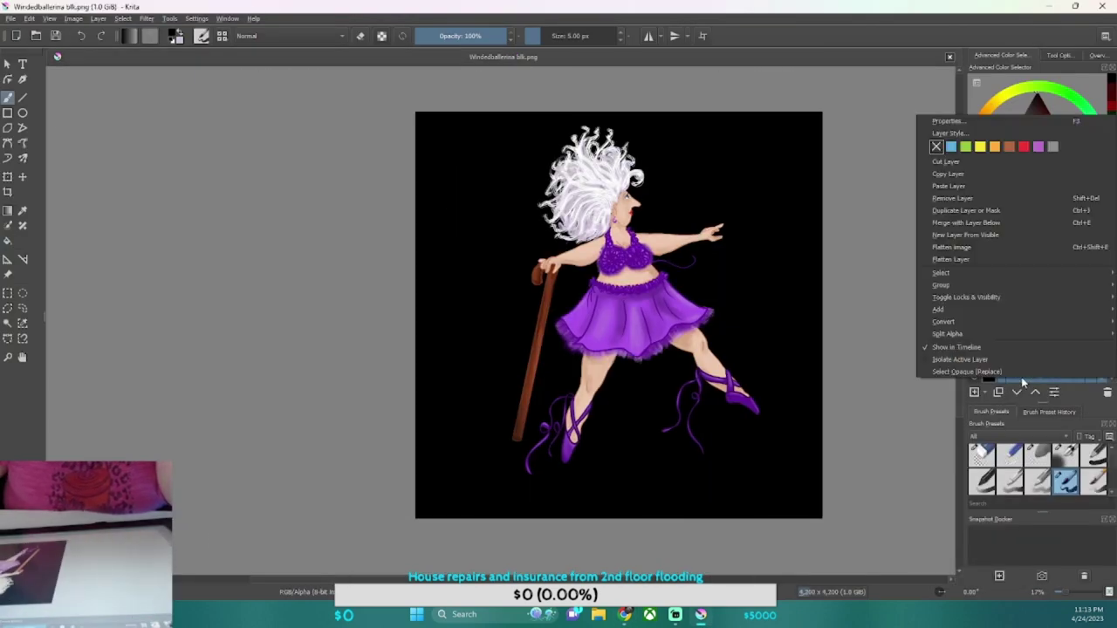
click(948, 186)
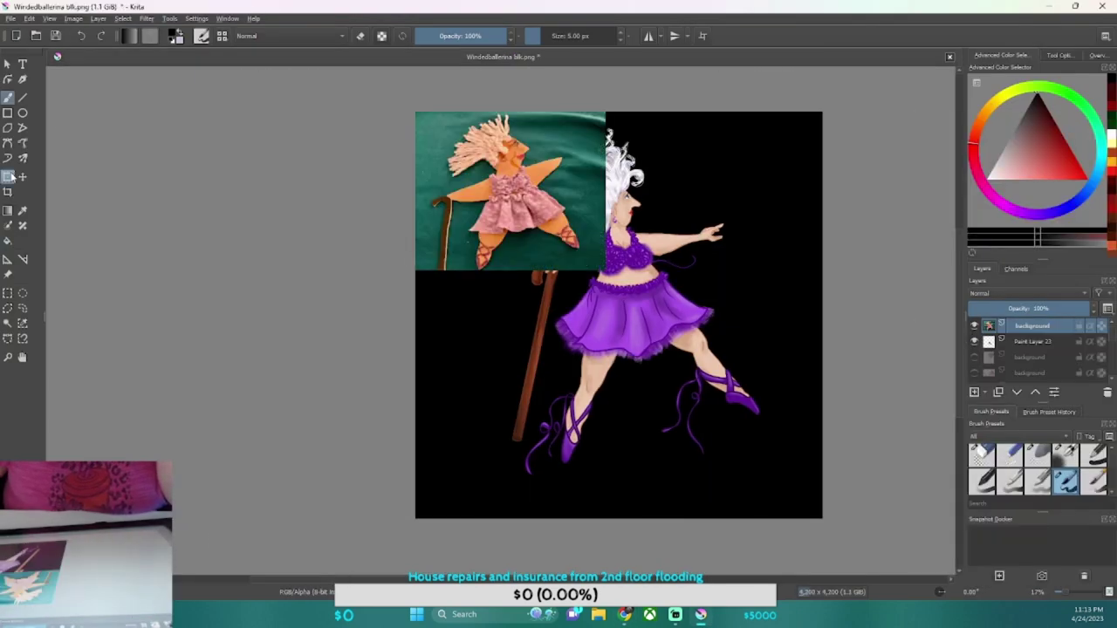
scroll(427, 131, up, 2)
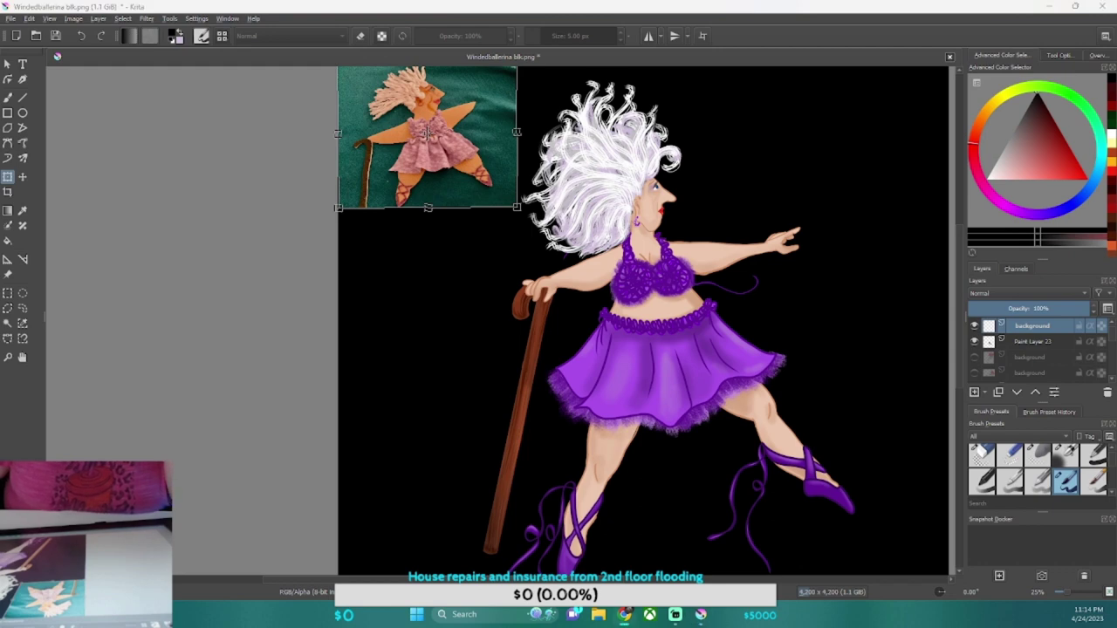